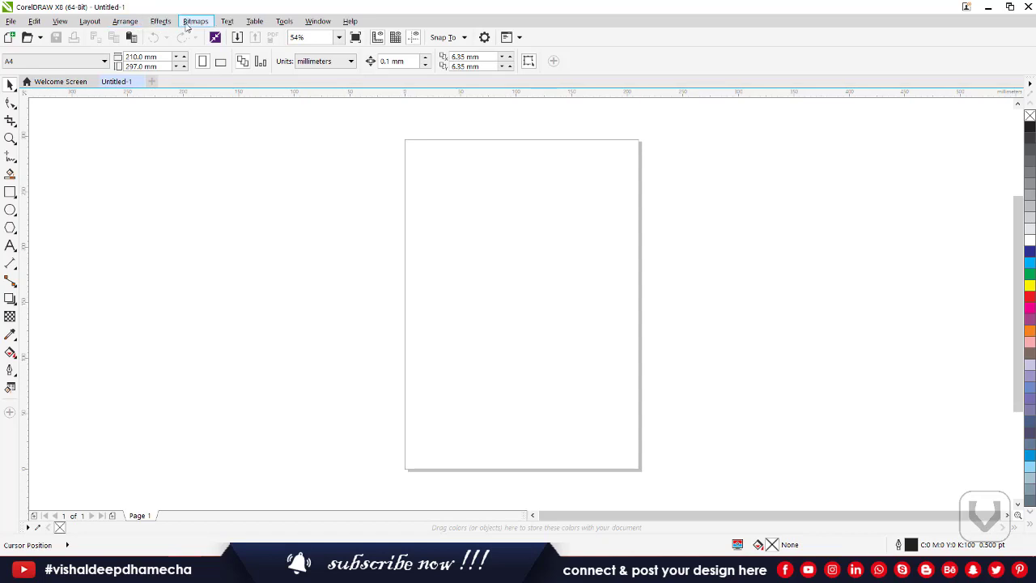
left_click(192, 24)
mouse_move(233, 326)
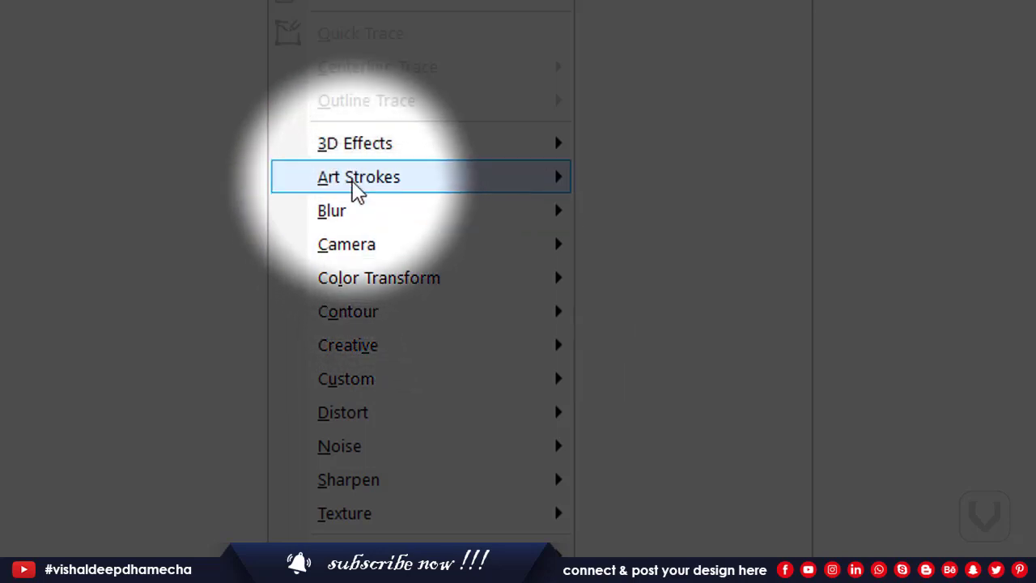
mouse_move(357, 283)
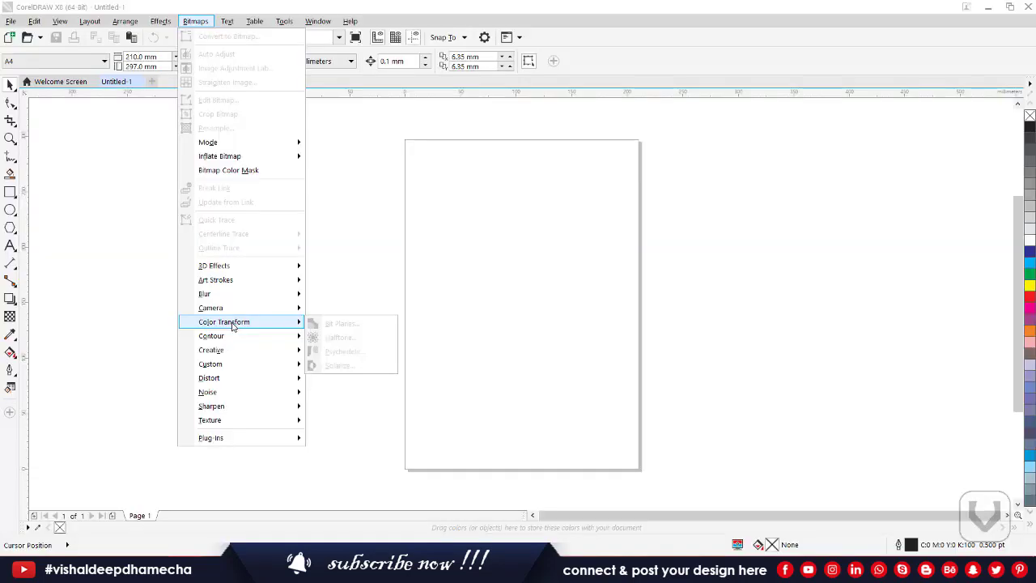
mouse_move(228, 337)
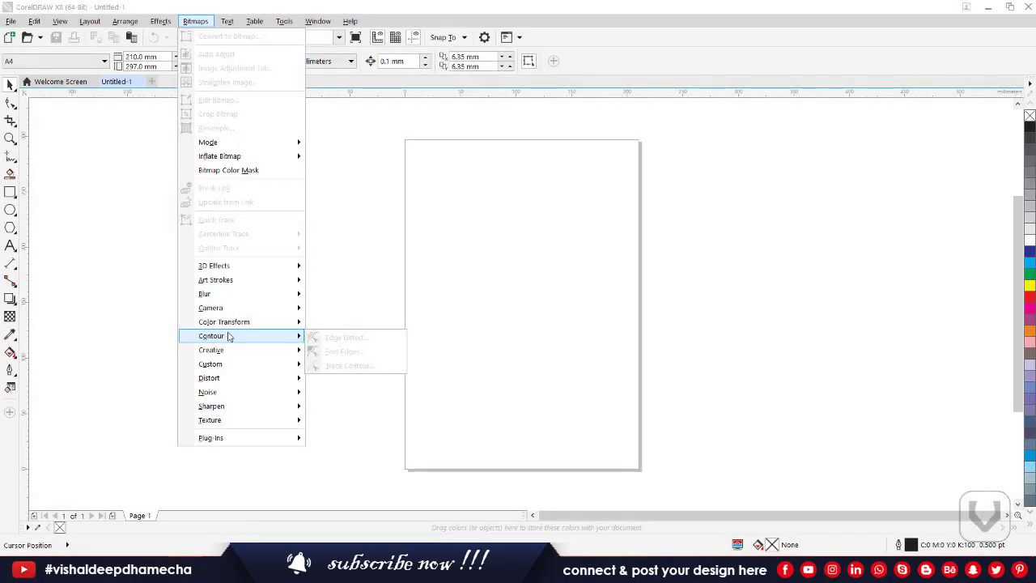
left_click(624, 279)
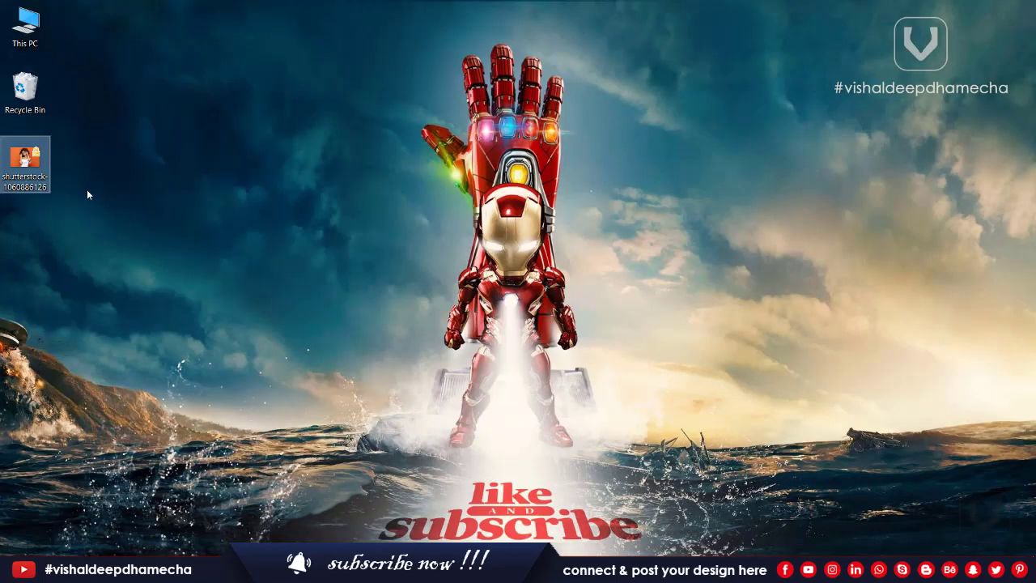
left_click_drag(25, 158, 472, 278)
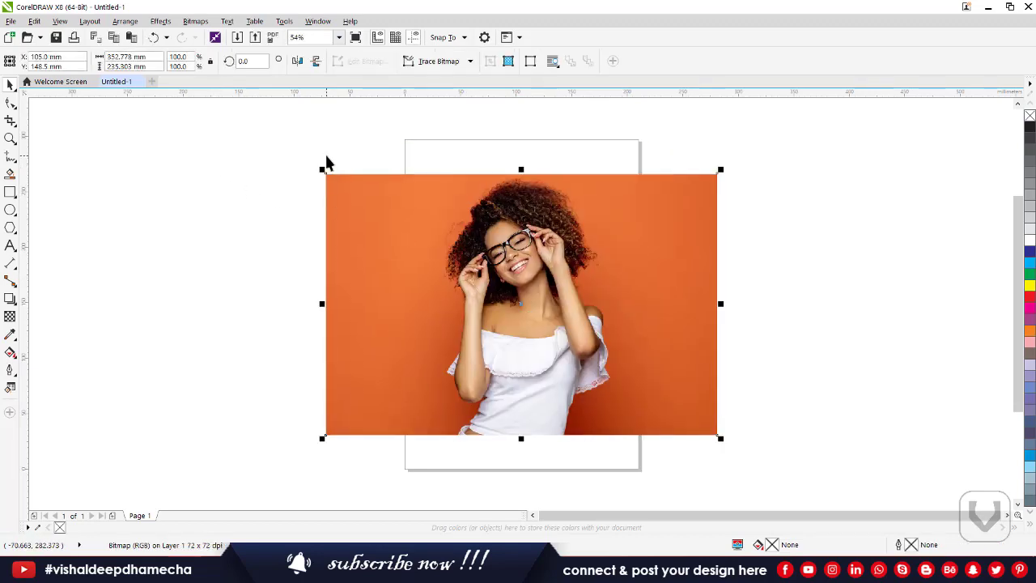
Preview the Edge Detect contour effect on the photo with a white background, trying sensitivities 3 and 8
left_click(195, 21)
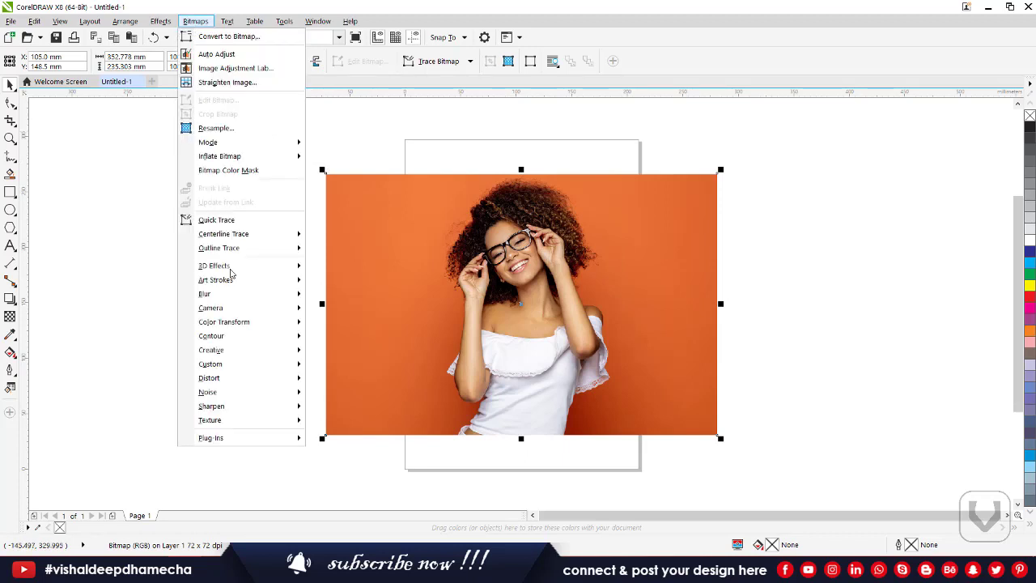
mouse_move(271, 349)
mouse_move(292, 335)
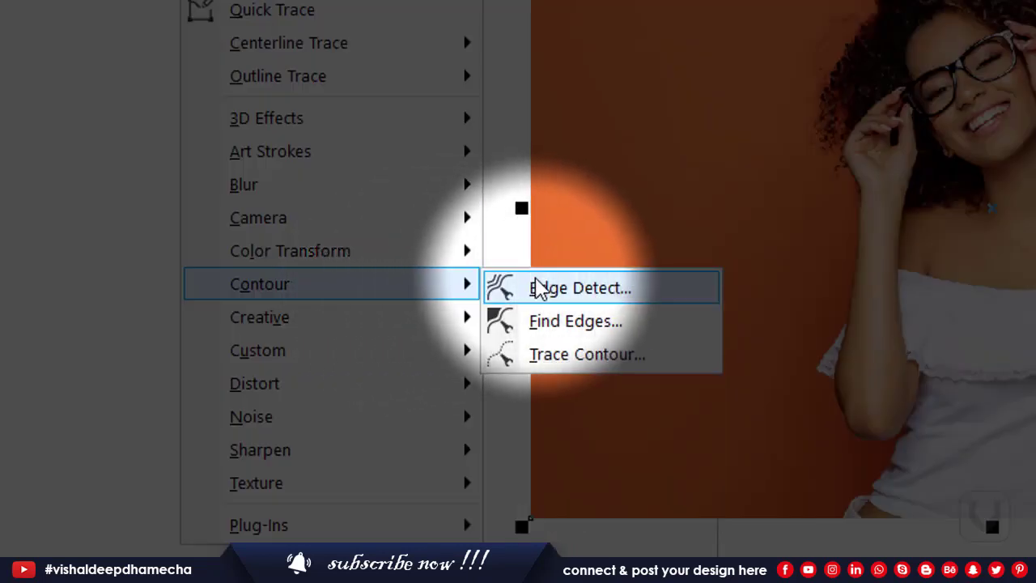
left_click(539, 287)
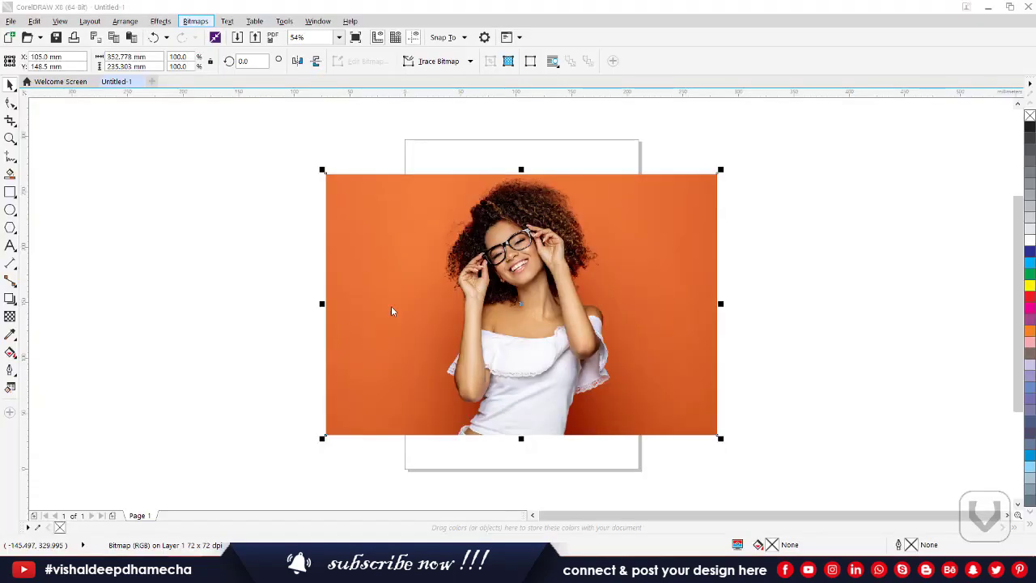
left_click_drag(466, 231, 712, 148)
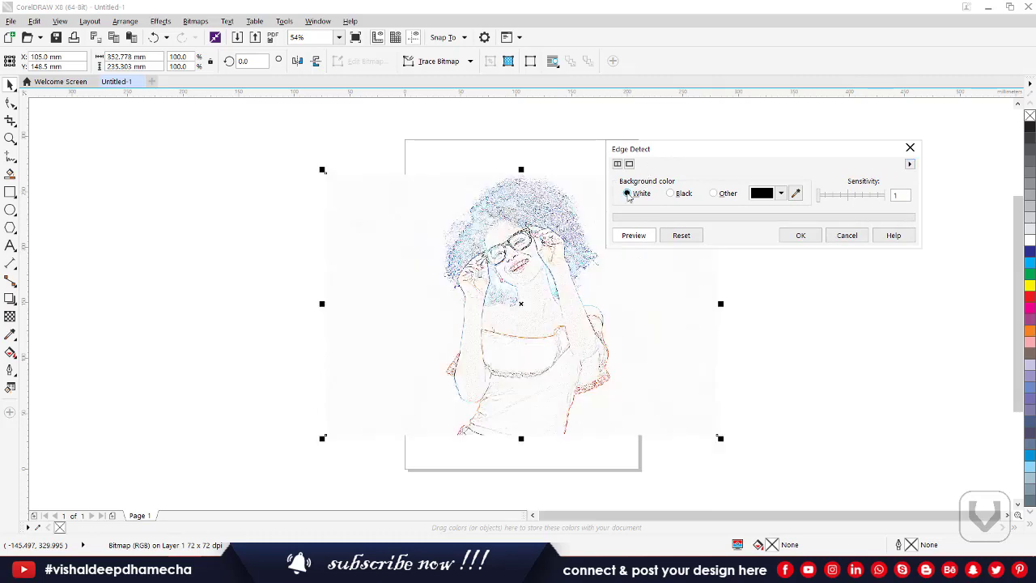
left_click(848, 195)
left_click(873, 196)
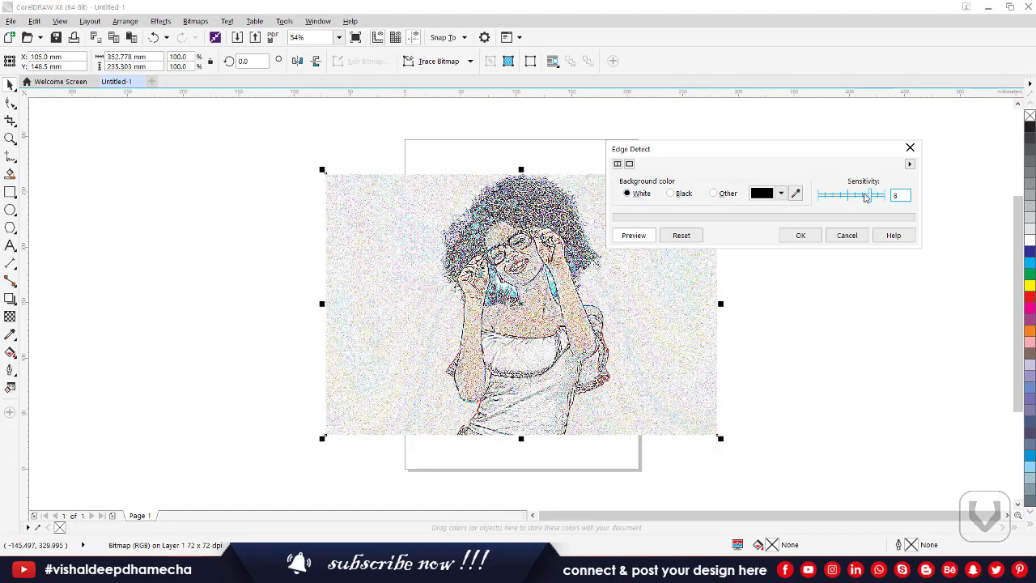
left_click(854, 197)
left_click(839, 197)
left_click(830, 196)
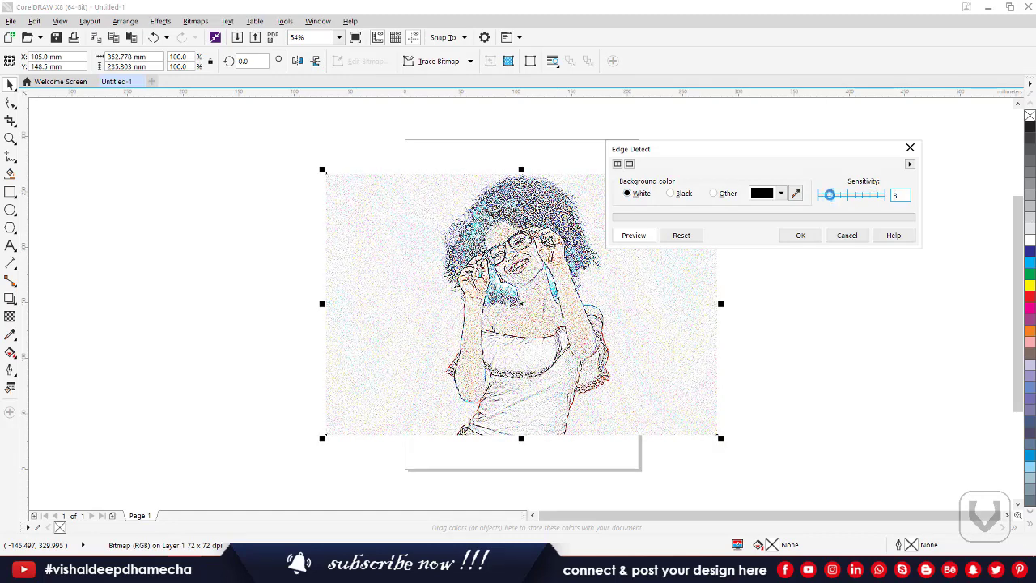
left_click(860, 198)
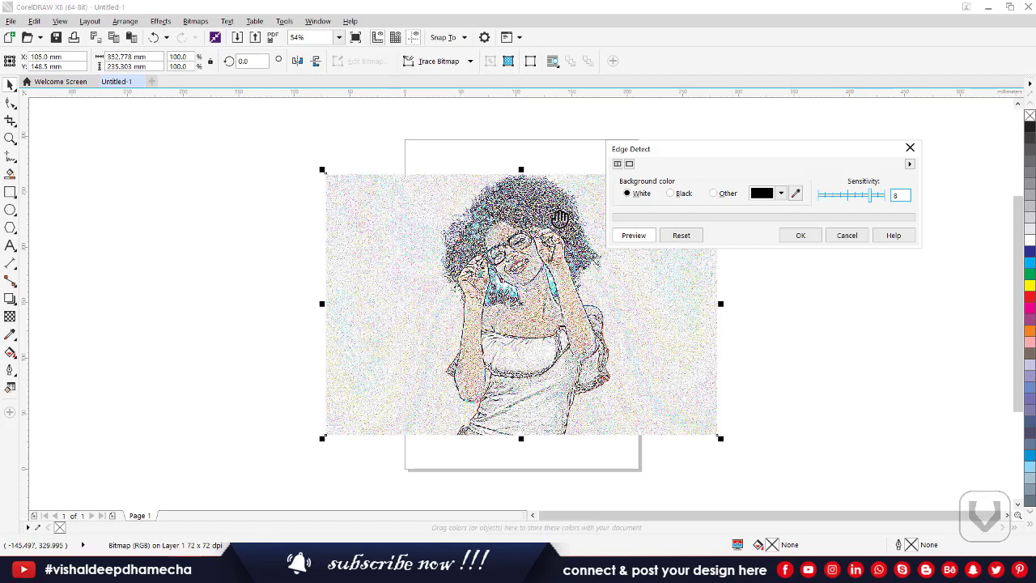
Try a black Edge Detect background and a custom magenta one, #DE11CA
left_click(671, 194)
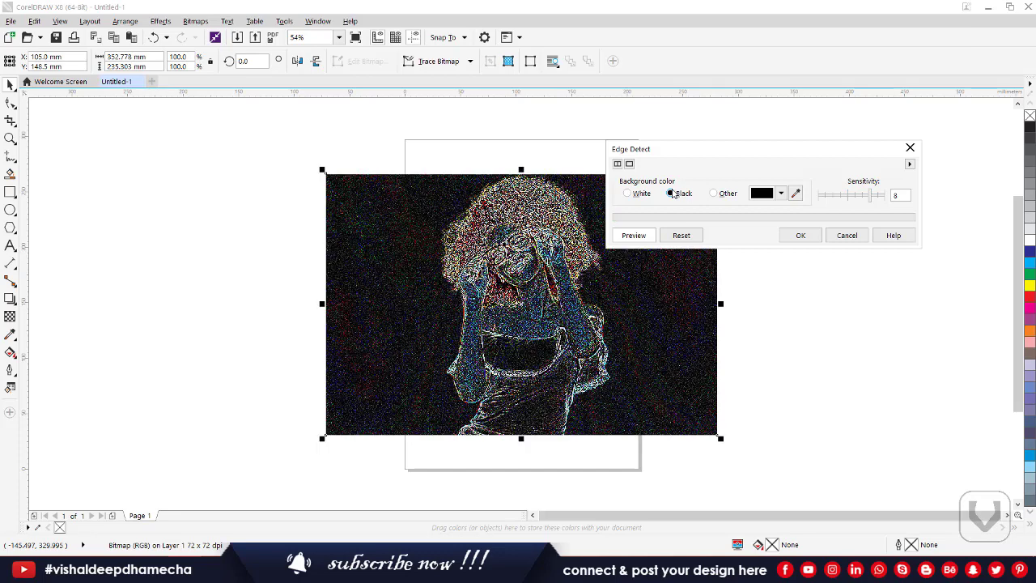
left_click(781, 194)
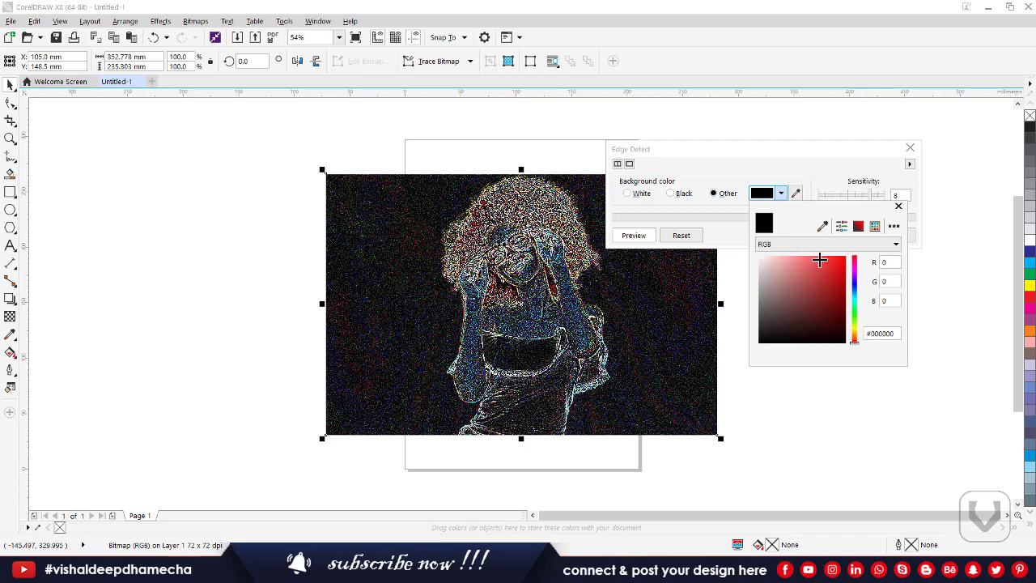
mouse_move(820, 260)
left_mouse_down()
mouse_move(841, 267)
mouse_move(854, 299)
mouse_move(856, 271)
left_mouse_up()
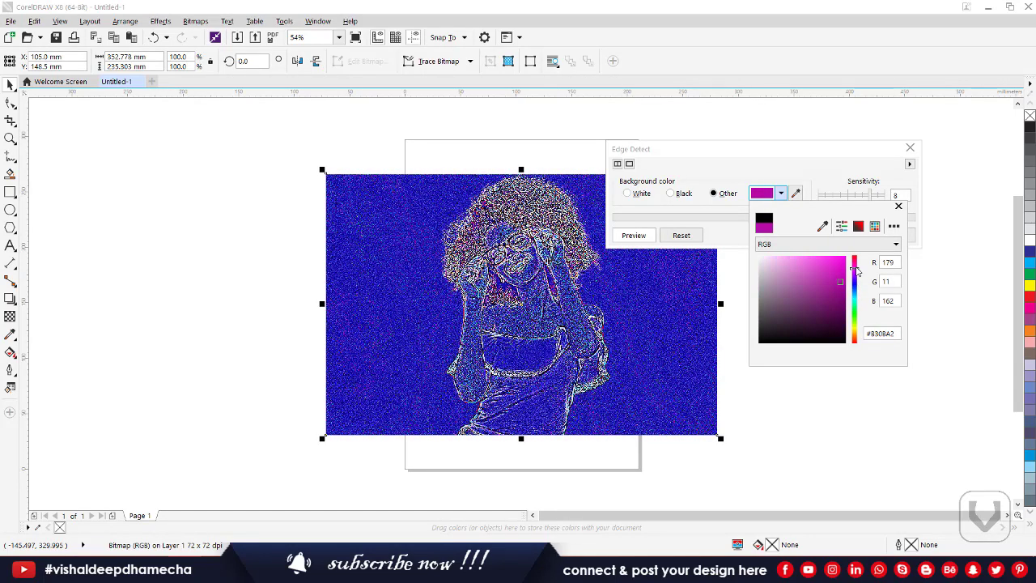
left_click(839, 272)
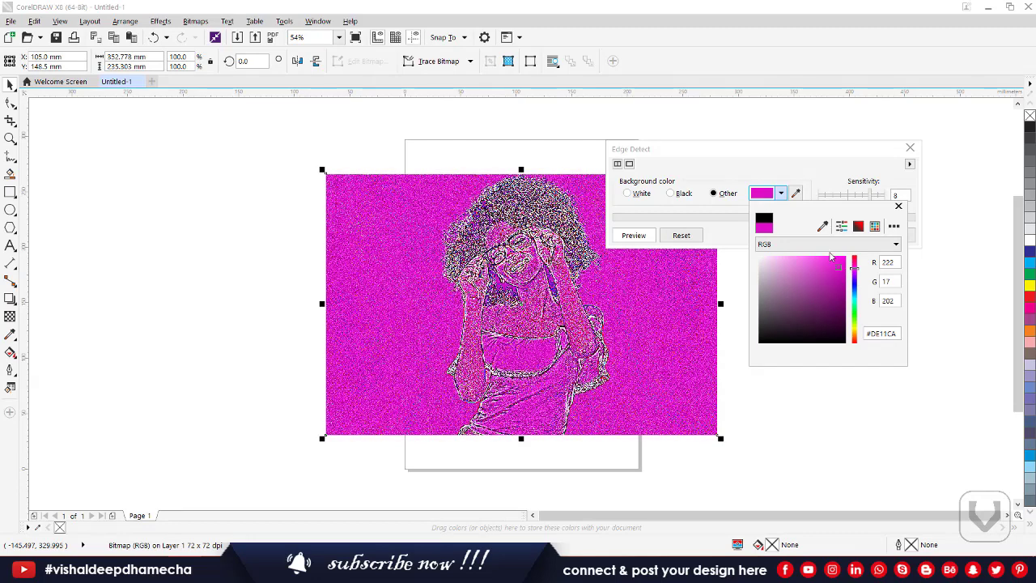
left_click(830, 162)
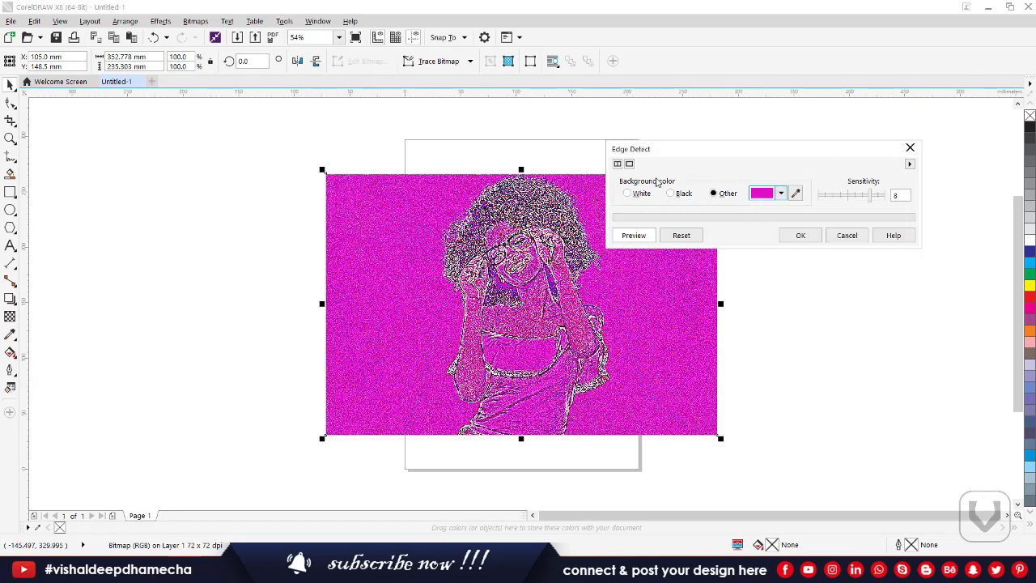
Compare the split, single and on-page Edge Detect previews, try sensitivities 5 and 9, and discard the effect
left_click(617, 165)
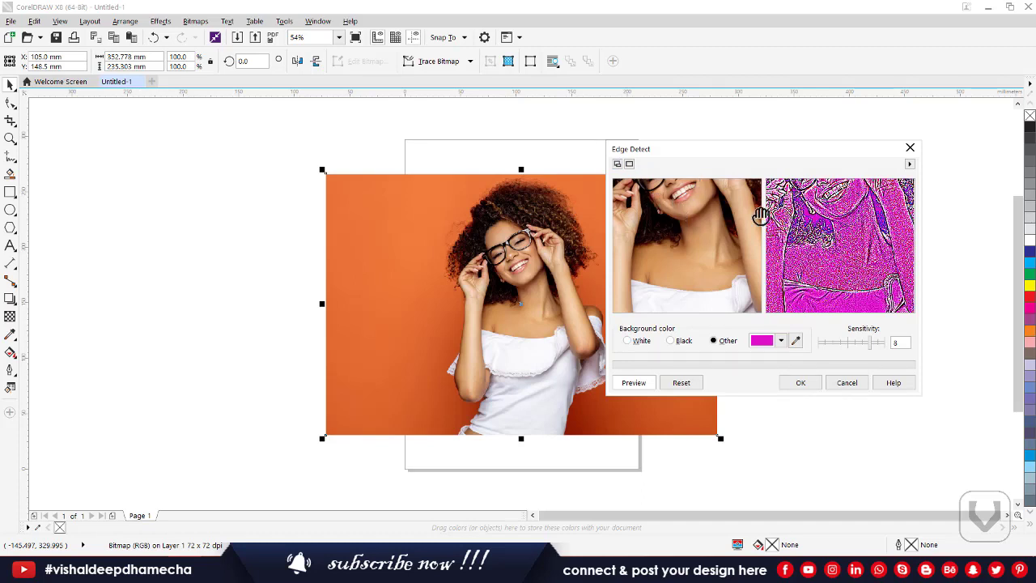
left_click(629, 164)
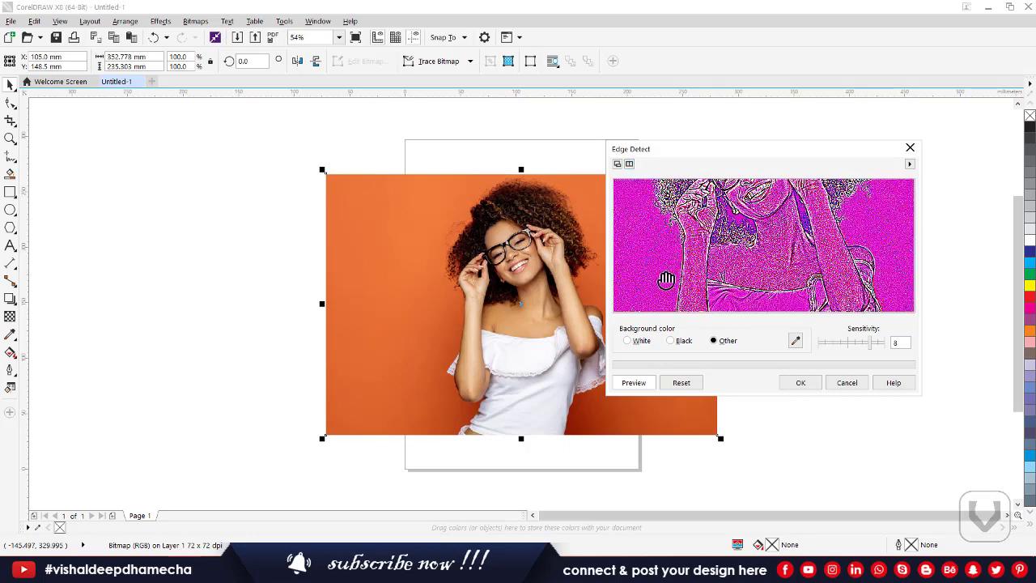
left_click(849, 346)
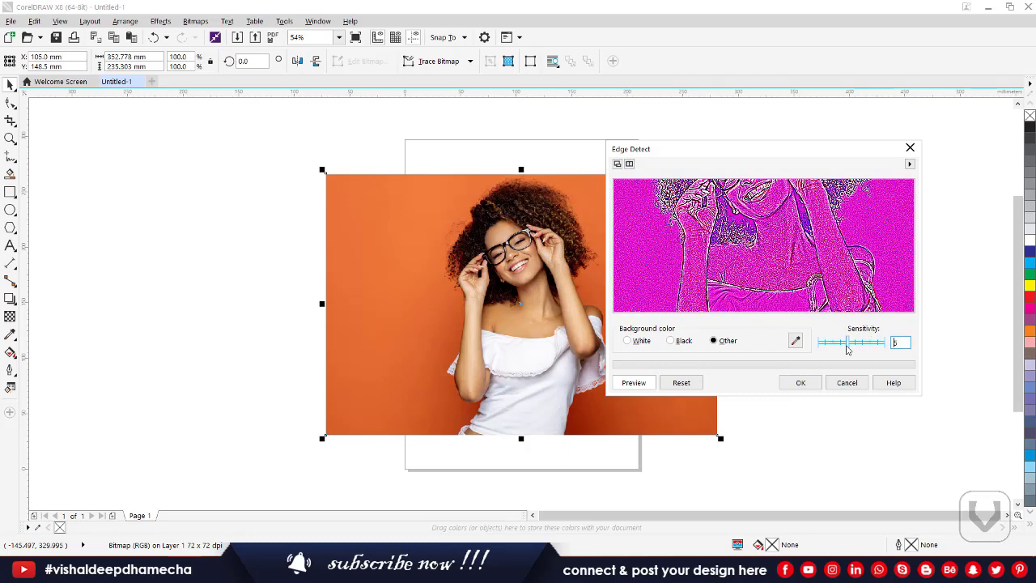
left_click(630, 164)
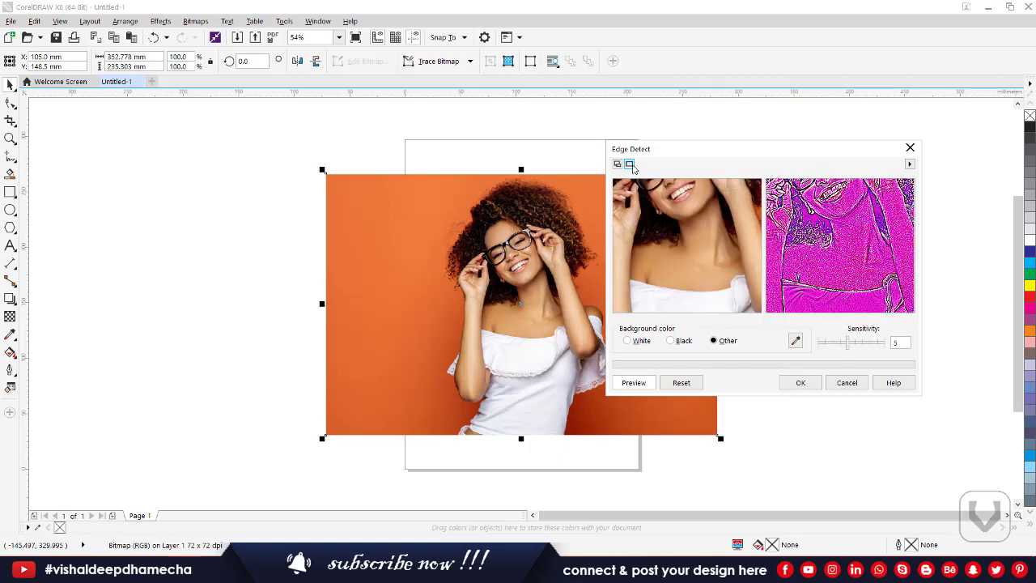
left_click(621, 165)
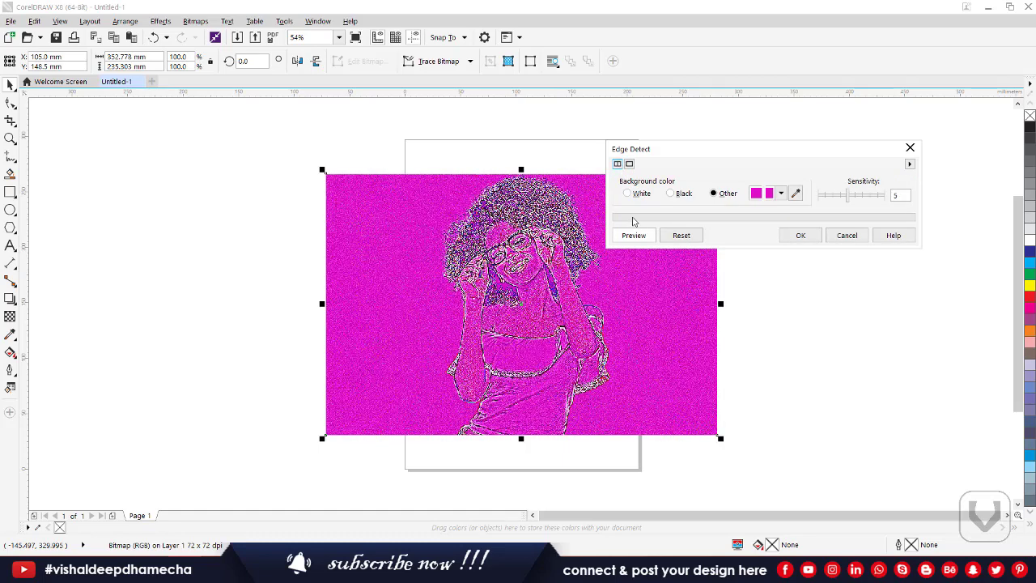
left_click(879, 195)
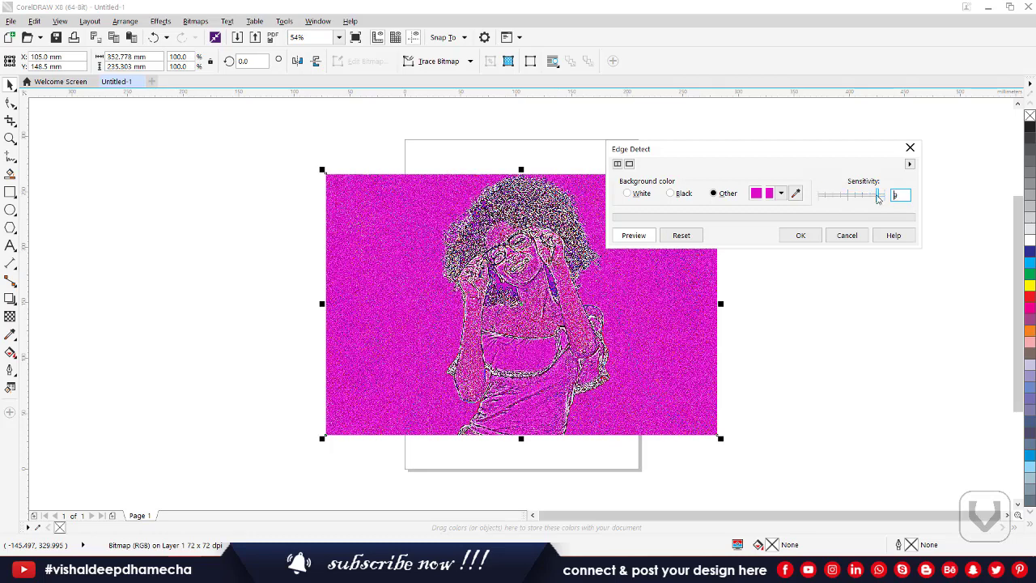
left_click(847, 235)
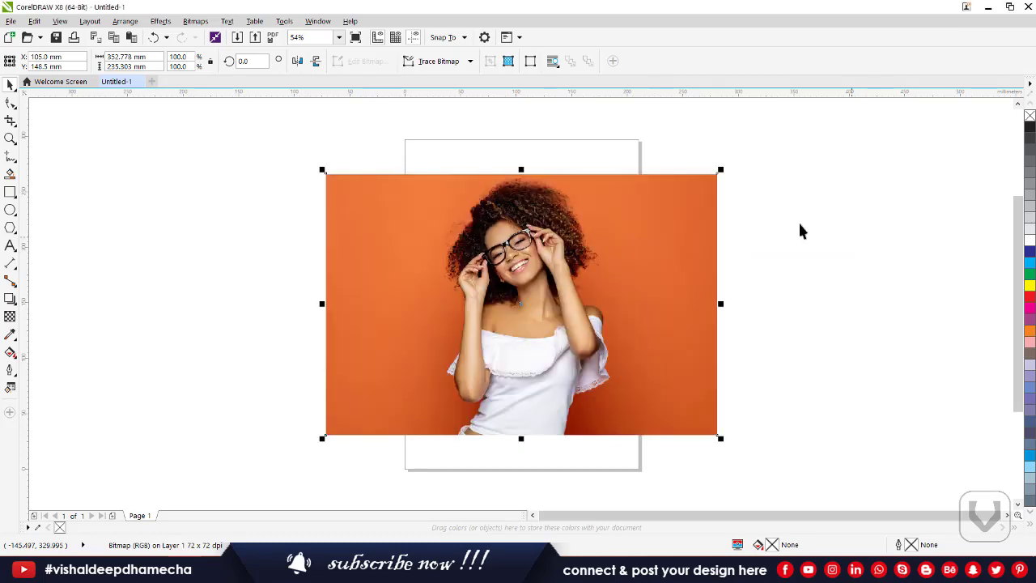
Preview the Find Edges contour effect on the photo with solid edges at levels 70 and 5, and discard it
left_click(184, 24)
mouse_move(284, 336)
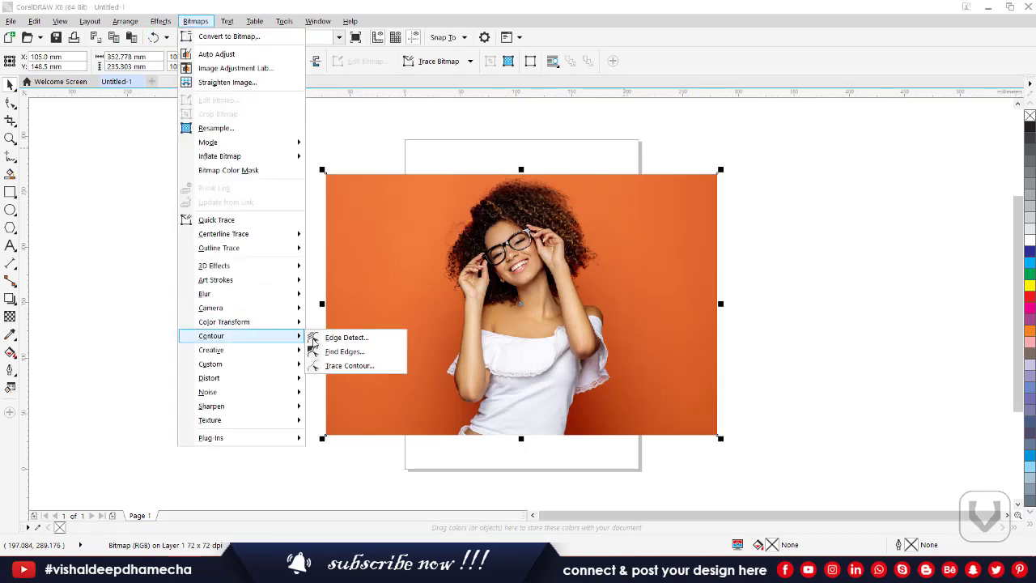
left_click(356, 355)
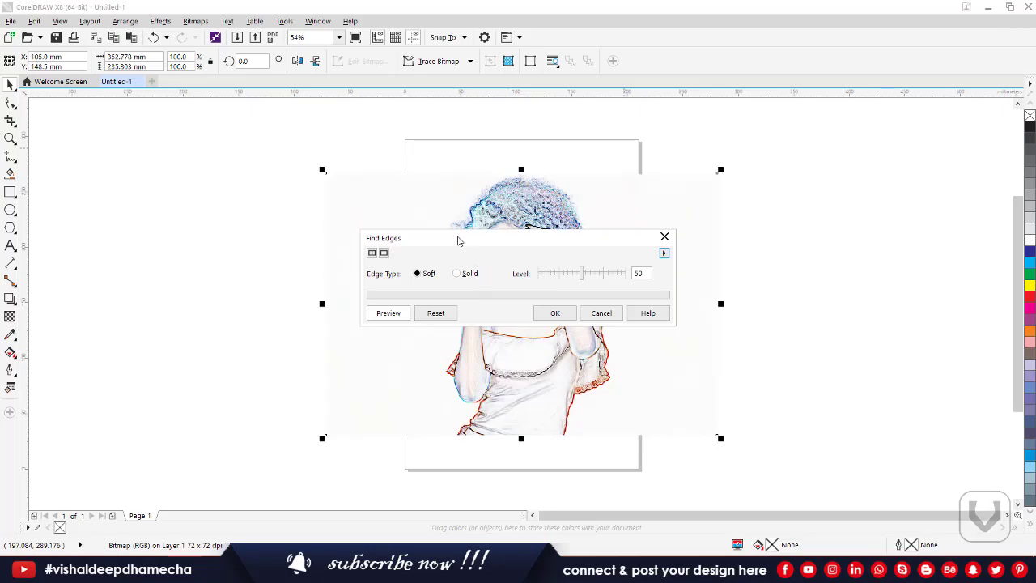
left_click_drag(457, 240, 734, 159)
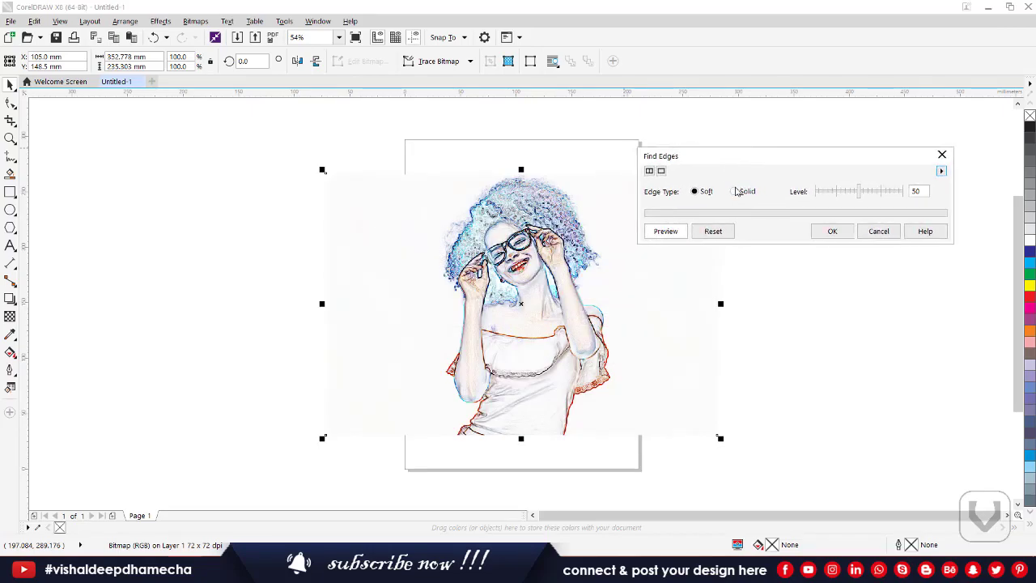
left_click(734, 192)
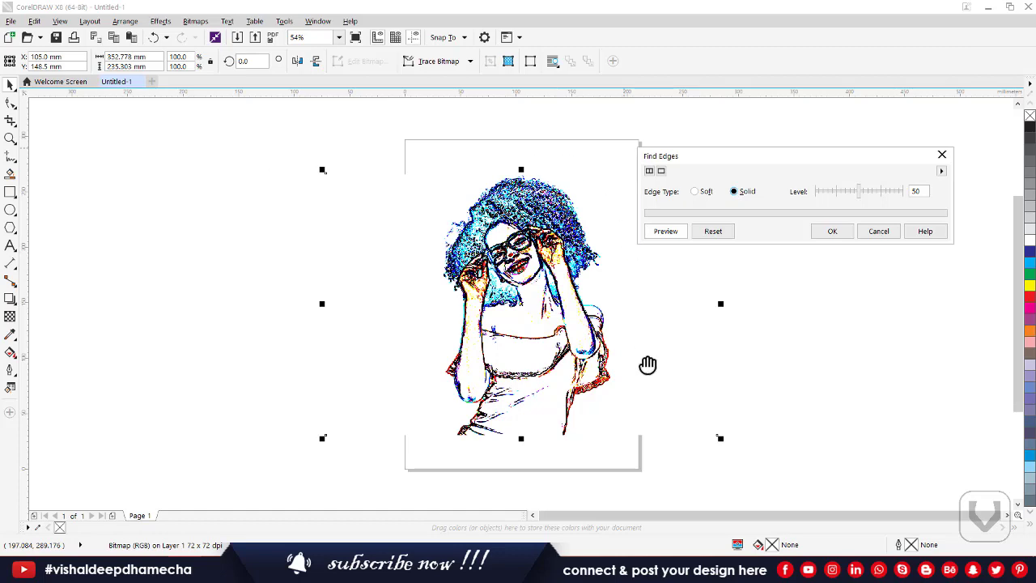
left_click(879, 194)
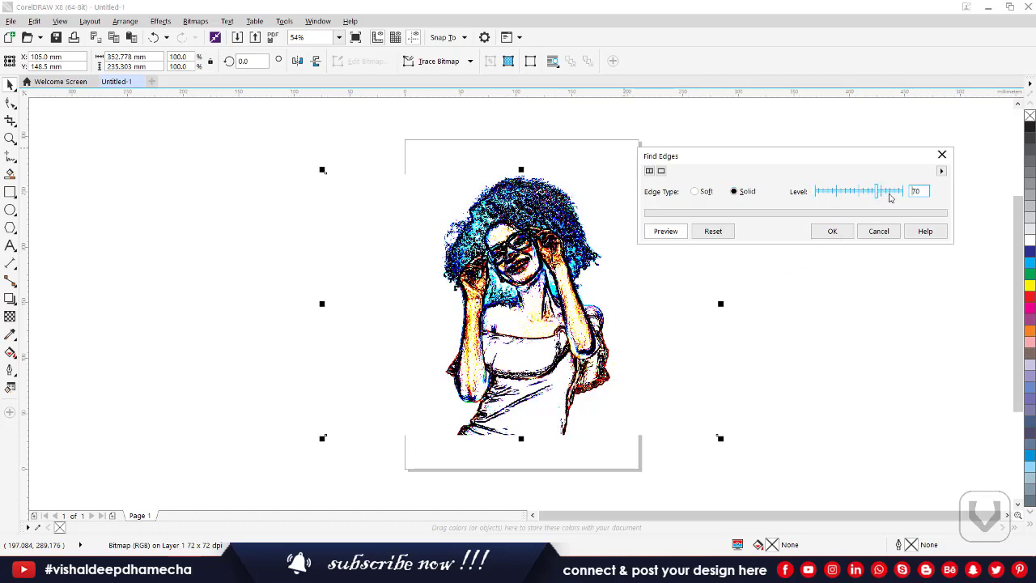
left_click_drag(889, 198, 820, 197)
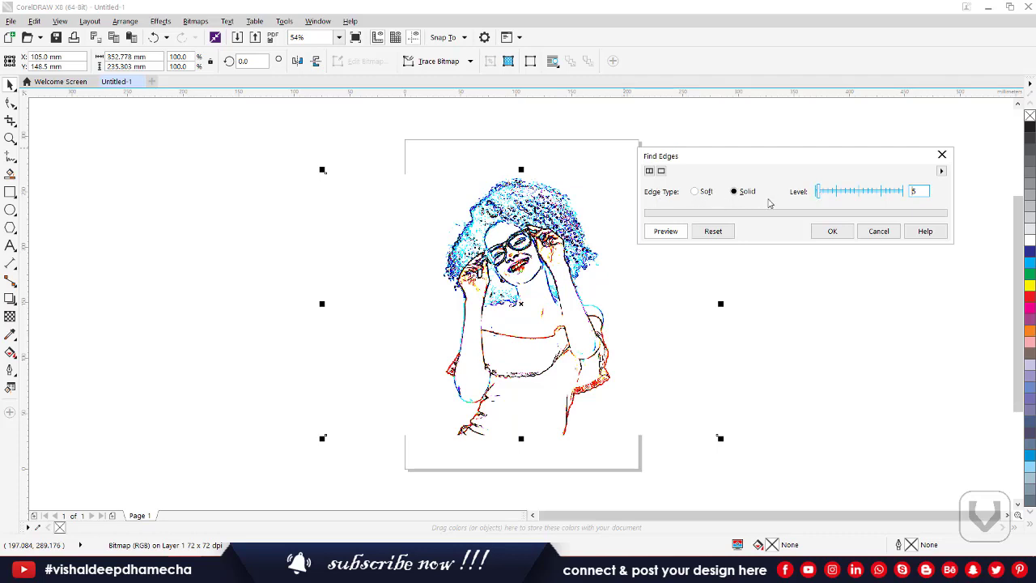
mouse_move(821, 196)
left_mouse_down()
mouse_move(862, 192)
mouse_move(817, 194)
left_mouse_up()
left_click(874, 231)
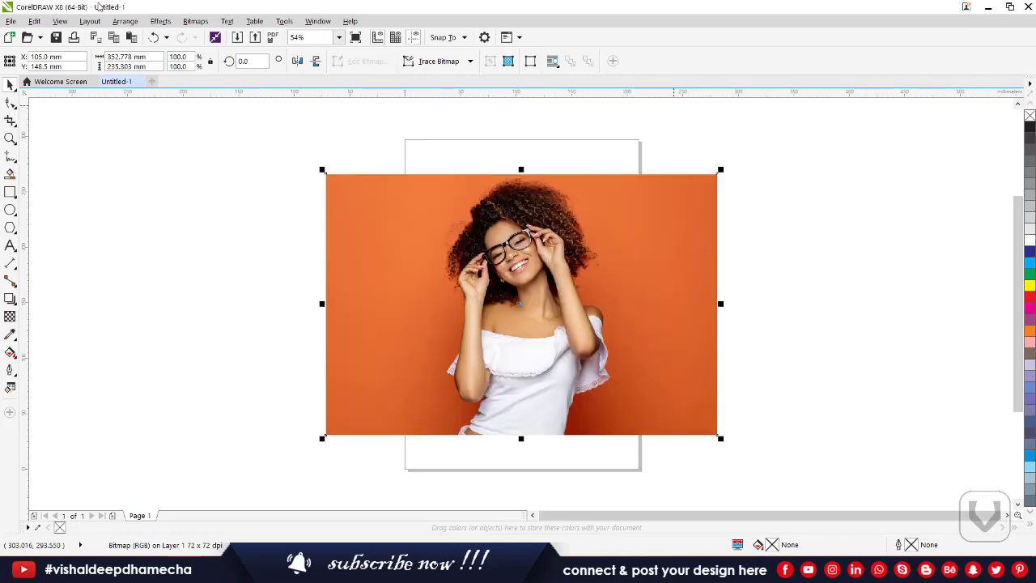
Preview the Trace Contour effect on the photo with lower edges at levels 24, 224 and 36
left_click(168, 21)
mouse_move(193, 22)
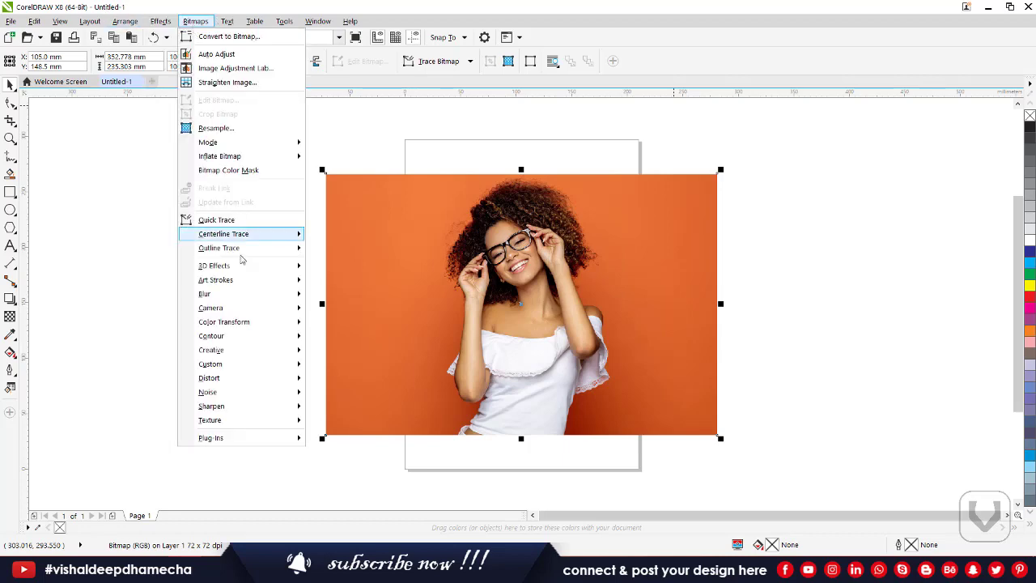
mouse_move(275, 339)
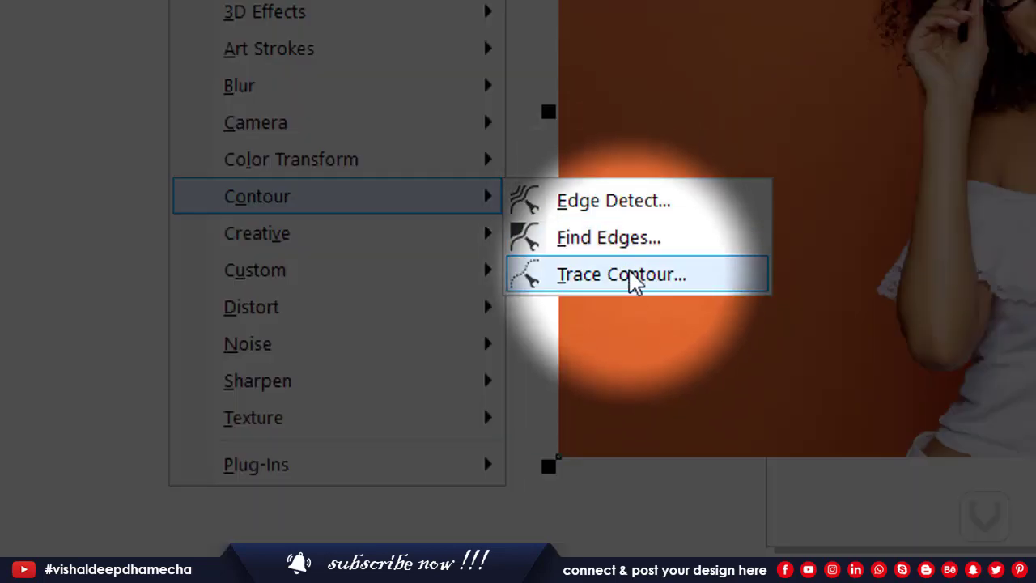
left_click(375, 366)
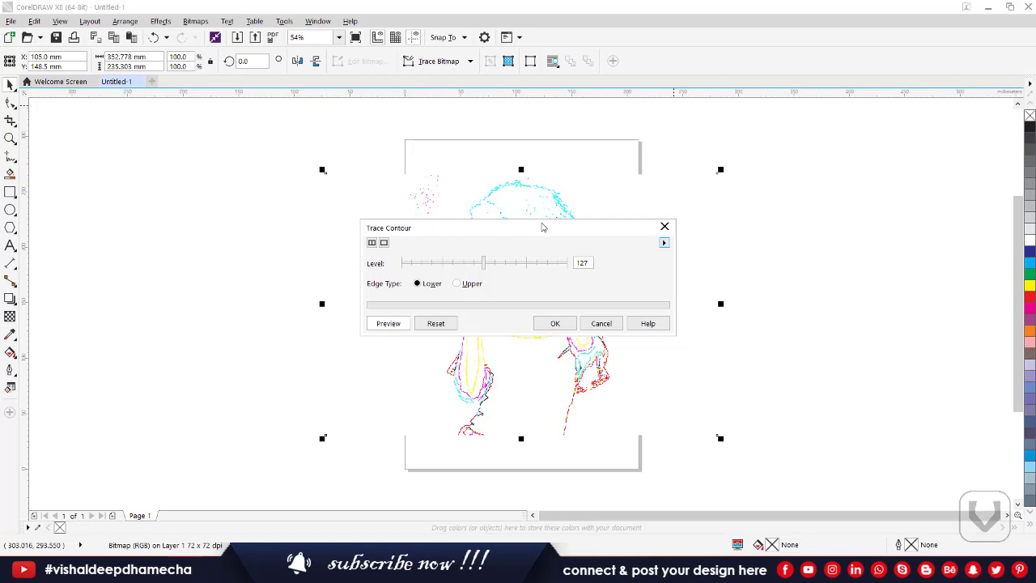
left_click_drag(543, 225, 769, 132)
left_click(645, 169)
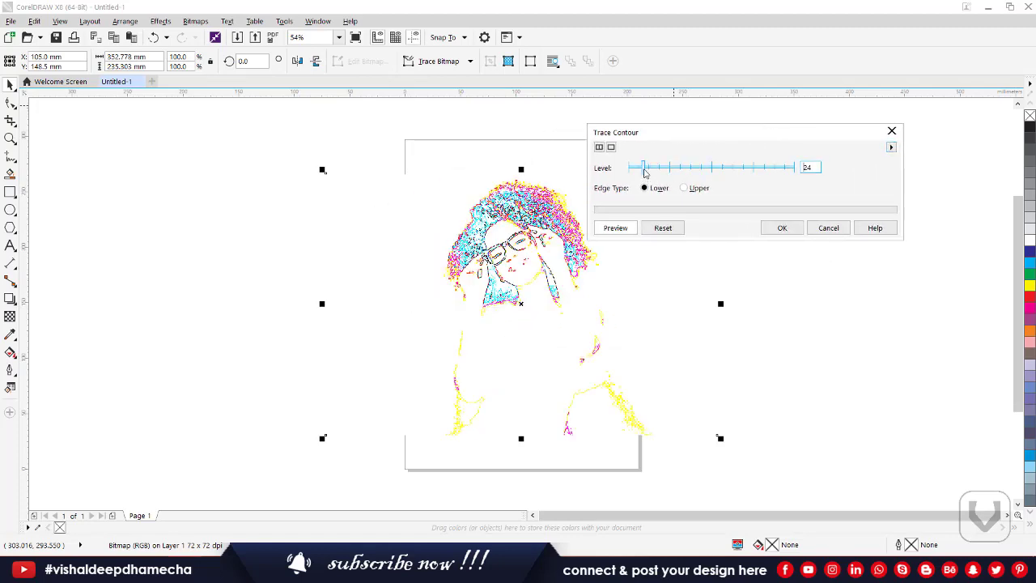
left_click_drag(657, 172, 786, 171)
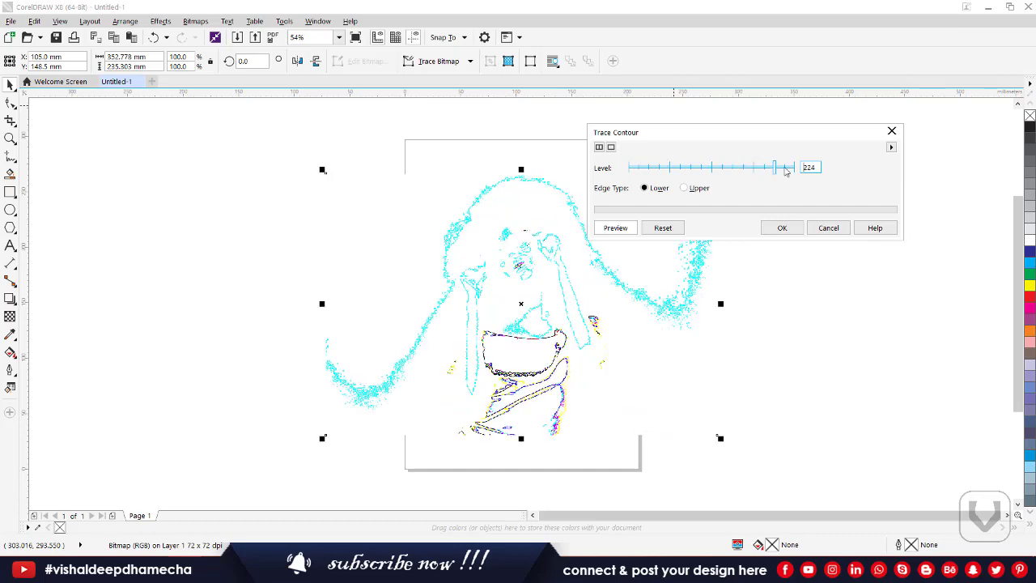
left_click(658, 168)
Compare the upper and lower Trace Contour edge types, try upper edges at level 26, and discard the effect
left_click(684, 188)
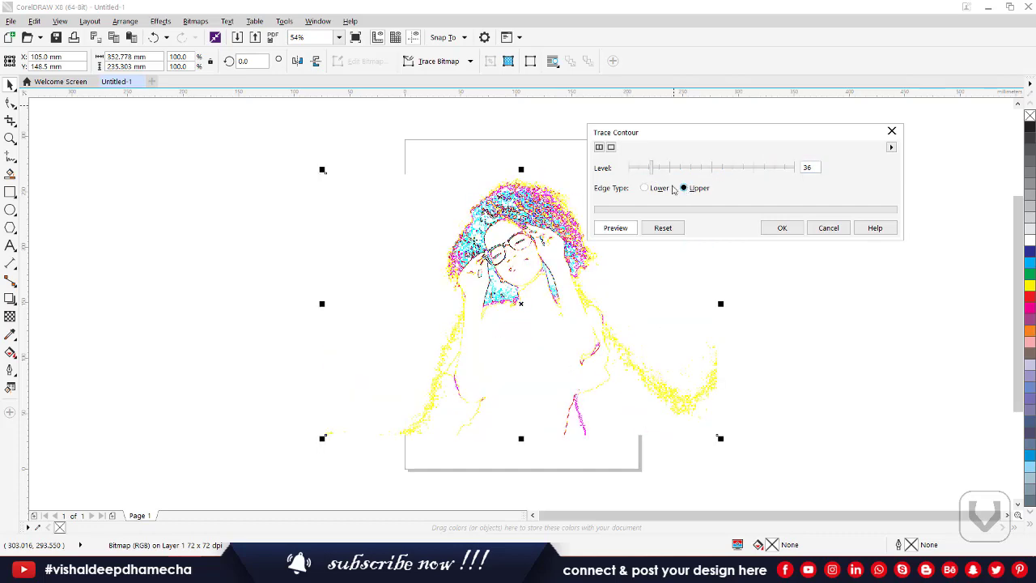
left_click(654, 188)
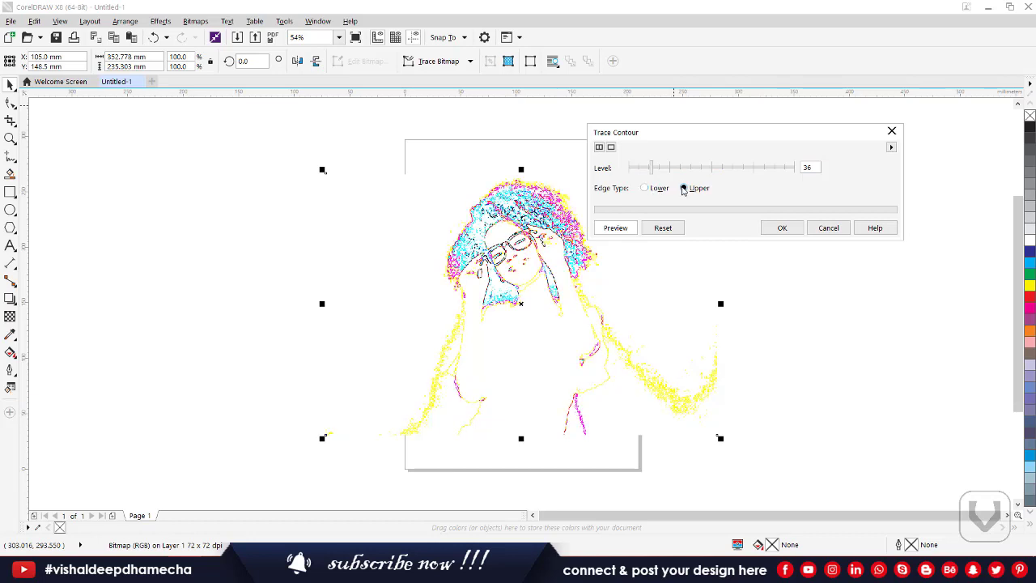
left_click_drag(651, 167, 644, 167)
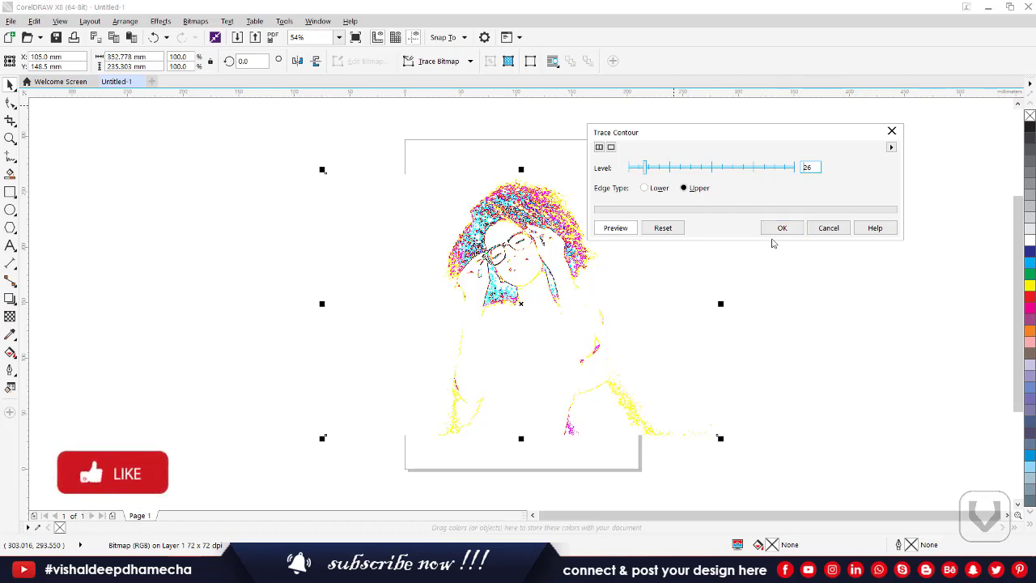
left_click(827, 229)
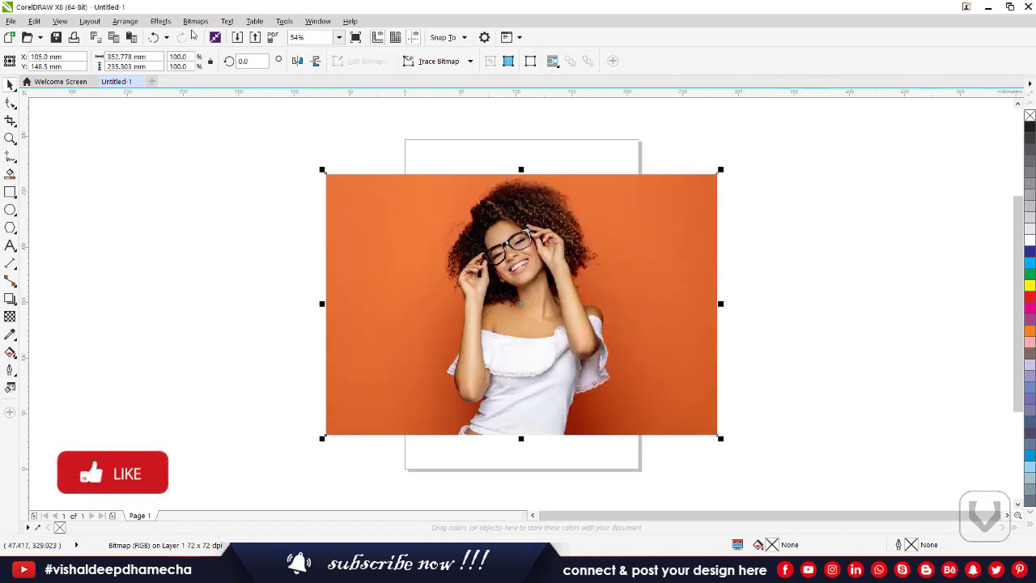
Preview the Crafts creative effect on the photo in the Puzzle style, trying sizes 31 and 9
left_click(195, 21)
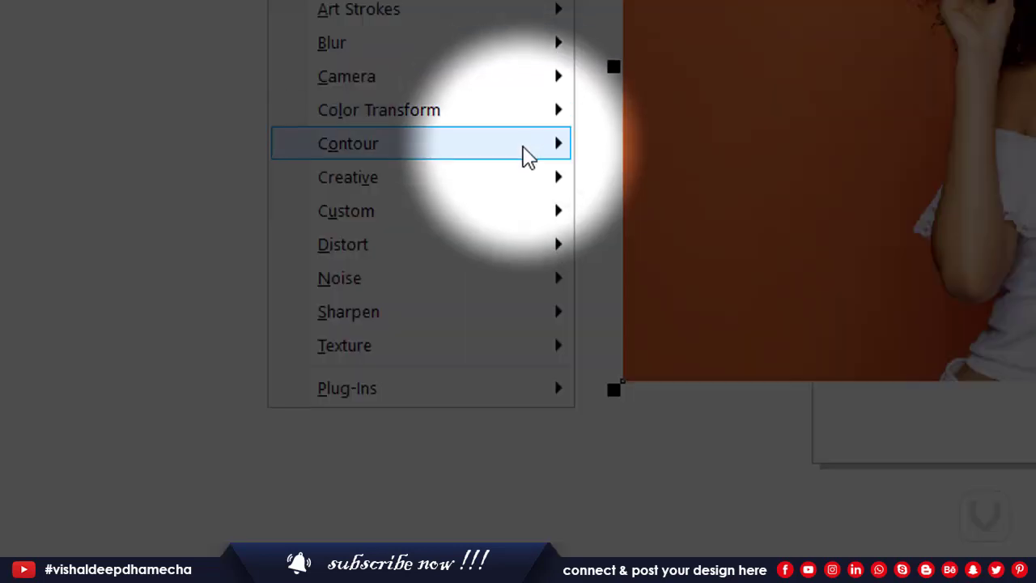
mouse_move(528, 161)
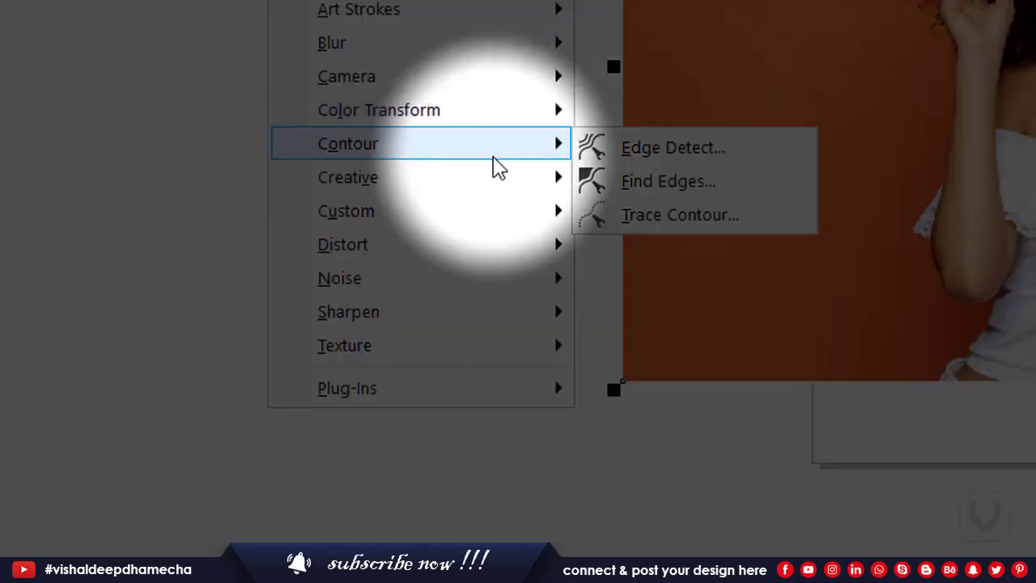
mouse_move(463, 180)
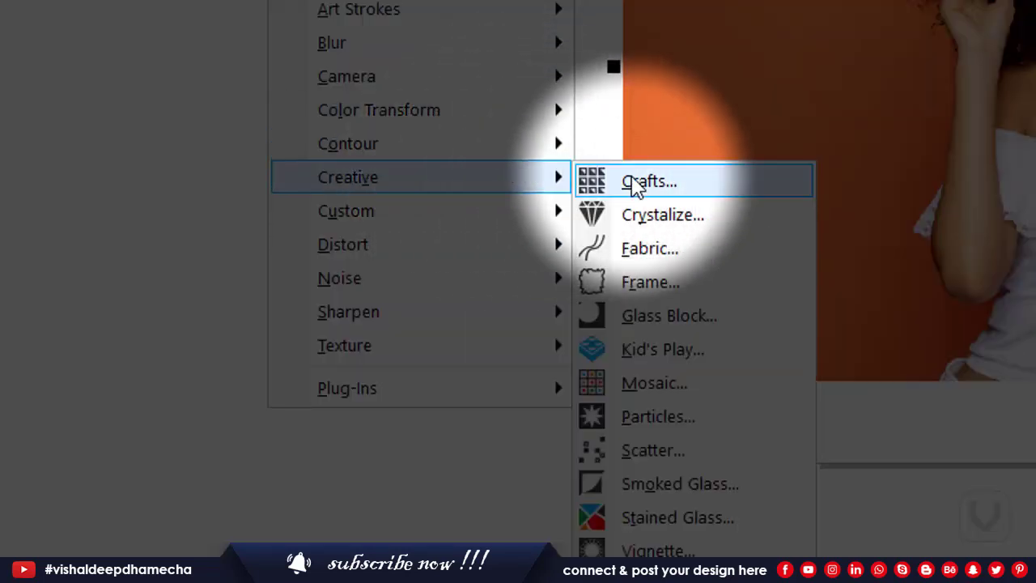
left_click(648, 182)
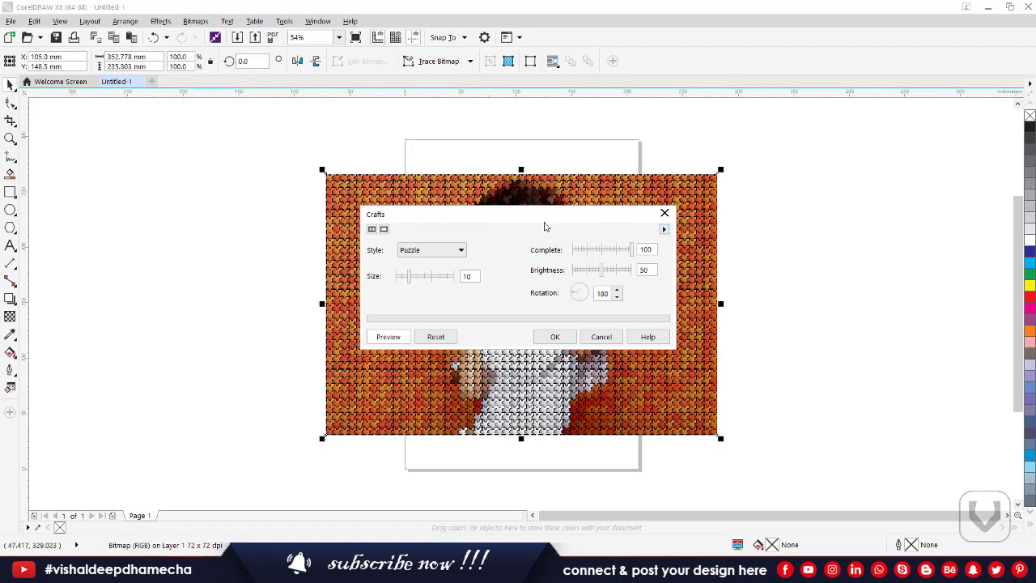
left_click_drag(546, 226, 801, 124)
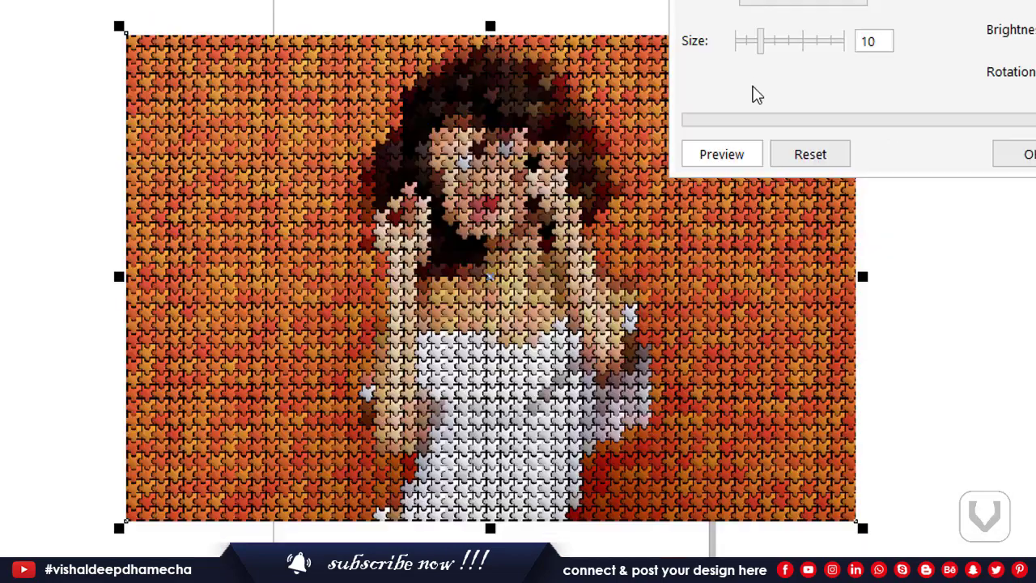
left_click(783, 47)
left_click_drag(793, 40, 834, 41)
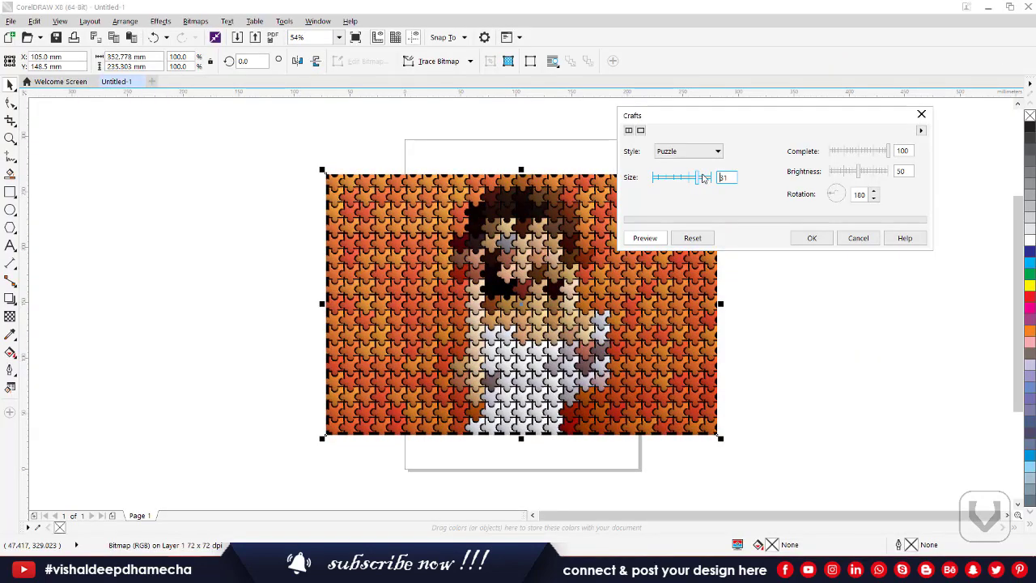
left_click_drag(682, 180, 659, 178)
Try the Gears, Marbles and Candy styles of the Crafts effect on the photo
left_click(670, 155)
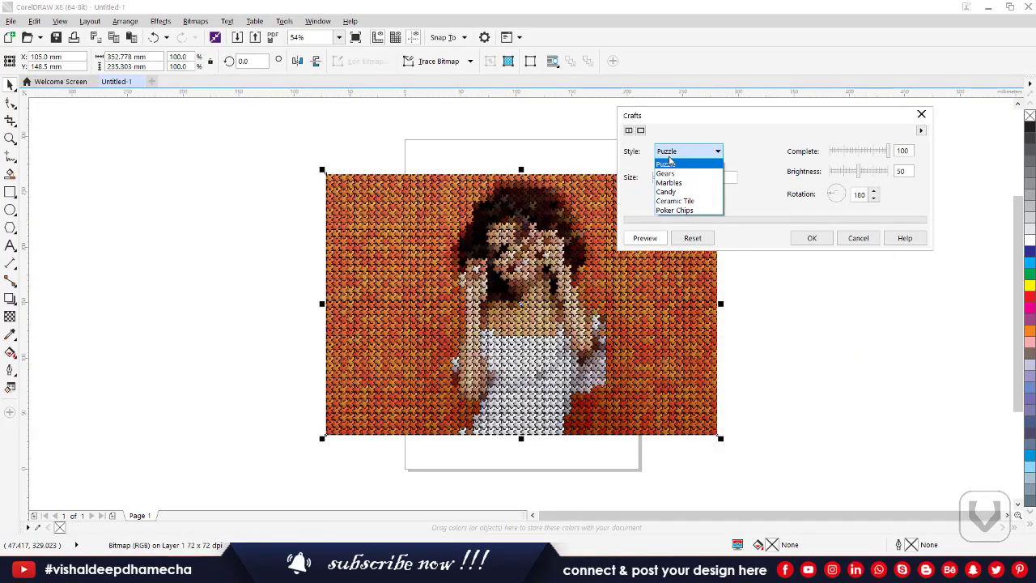
left_click(666, 173)
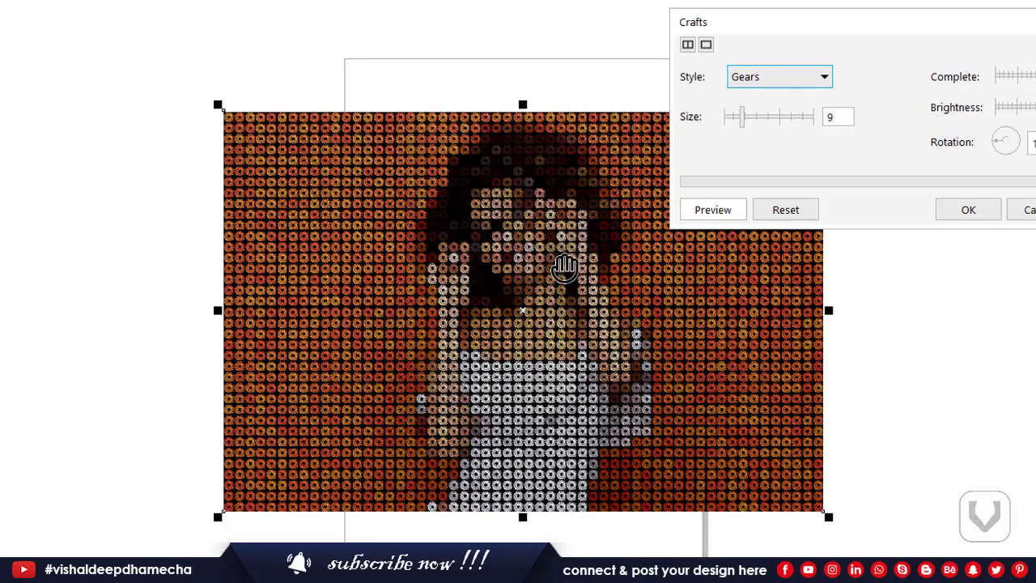
left_click(804, 77)
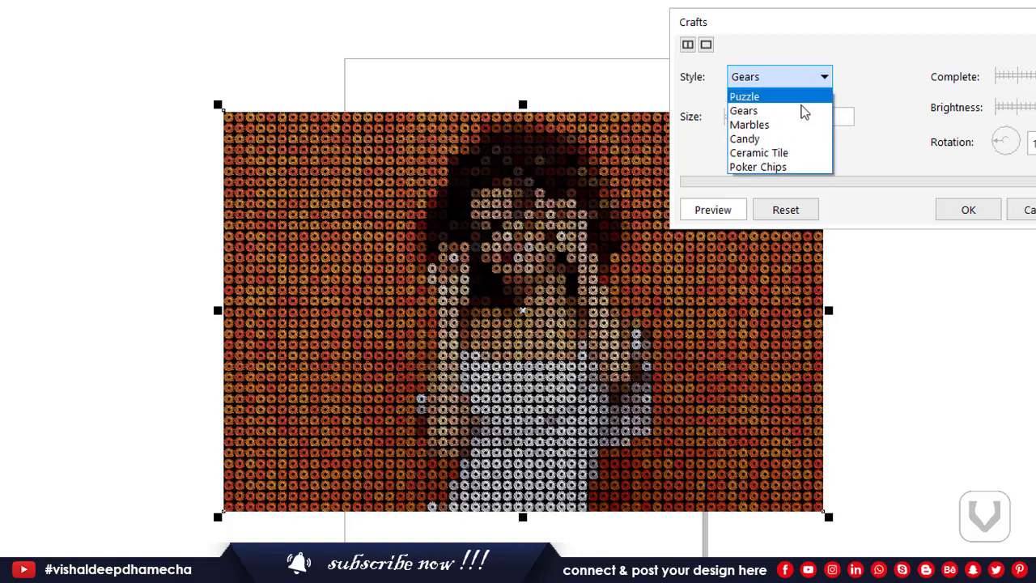
left_click(792, 123)
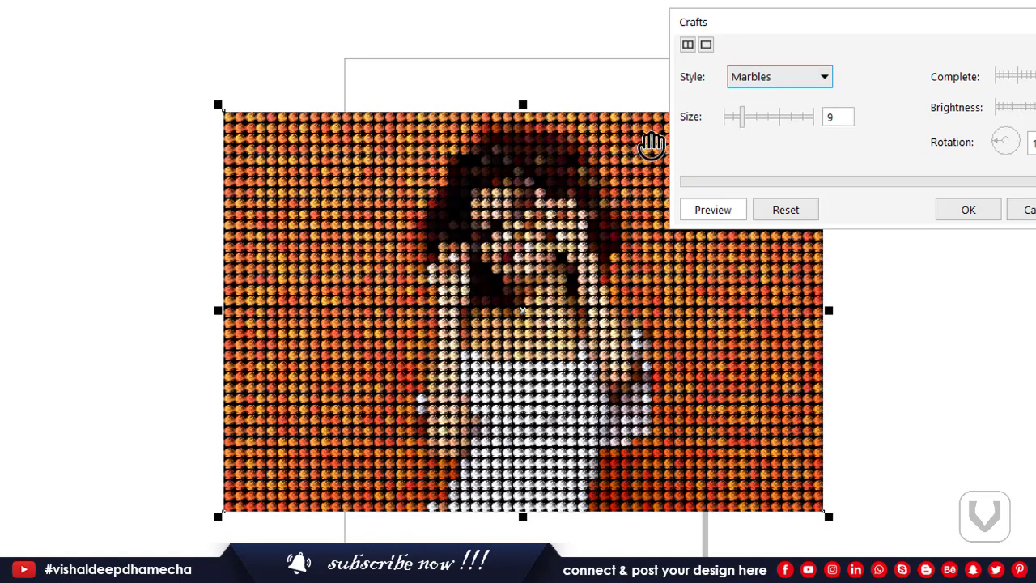
left_click(752, 81)
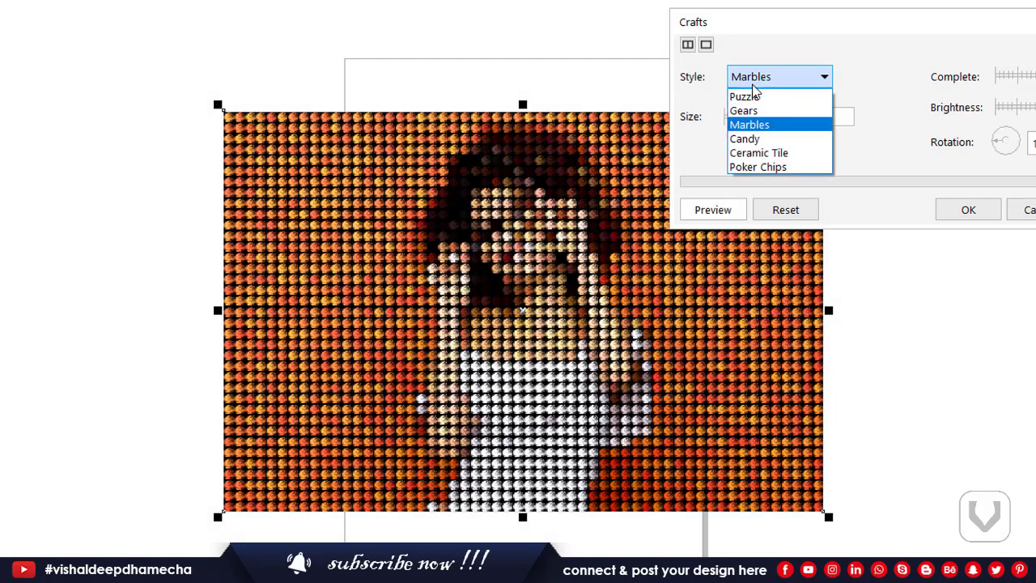
left_click(753, 139)
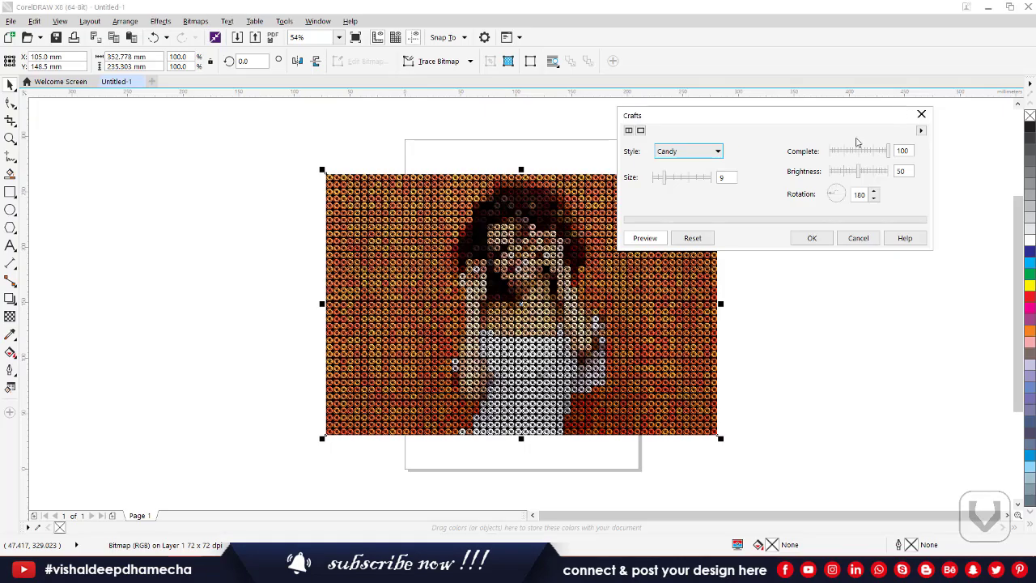
Vary the Candy style's completeness and return it to 100, try brightness 12 and 71, and set the rotation to 34
left_click(853, 151)
left_click_drag(841, 154, 890, 153)
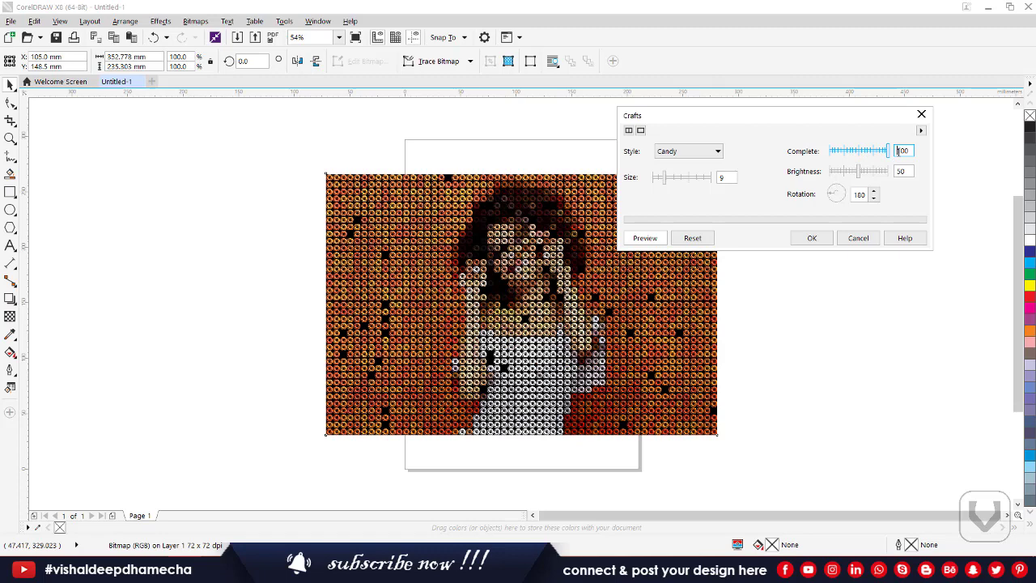
left_click(846, 173)
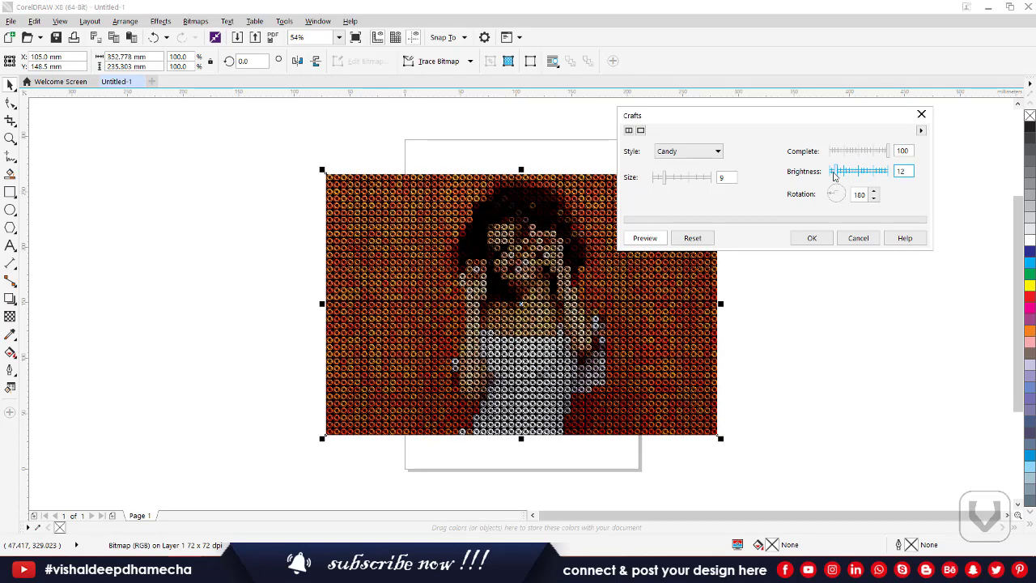
left_click_drag(835, 174, 851, 191)
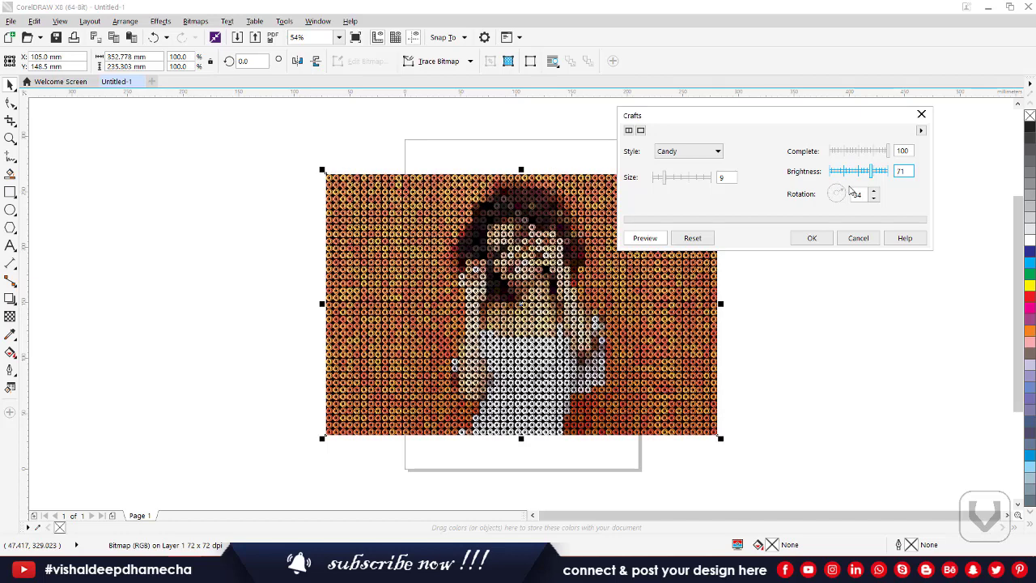
Try the Ceramic Tile and Poker Chips styles of the Crafts effect
left_click(718, 152)
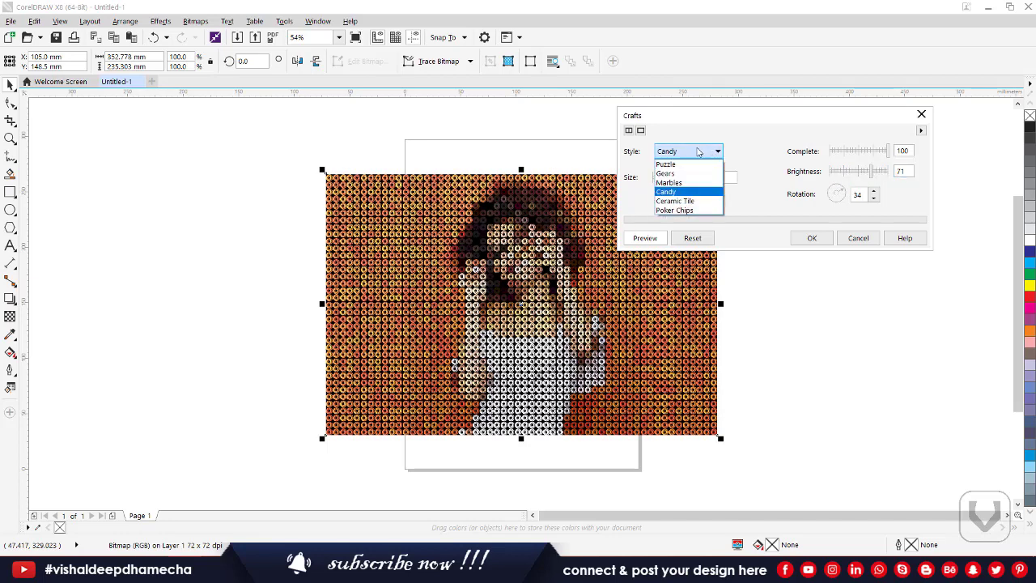
left_click(676, 202)
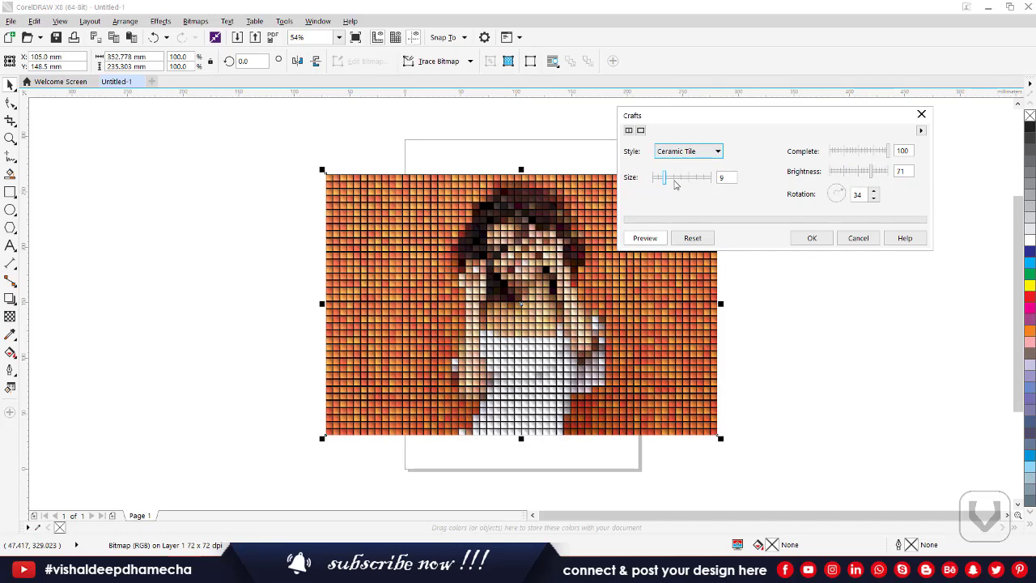
left_click(701, 154)
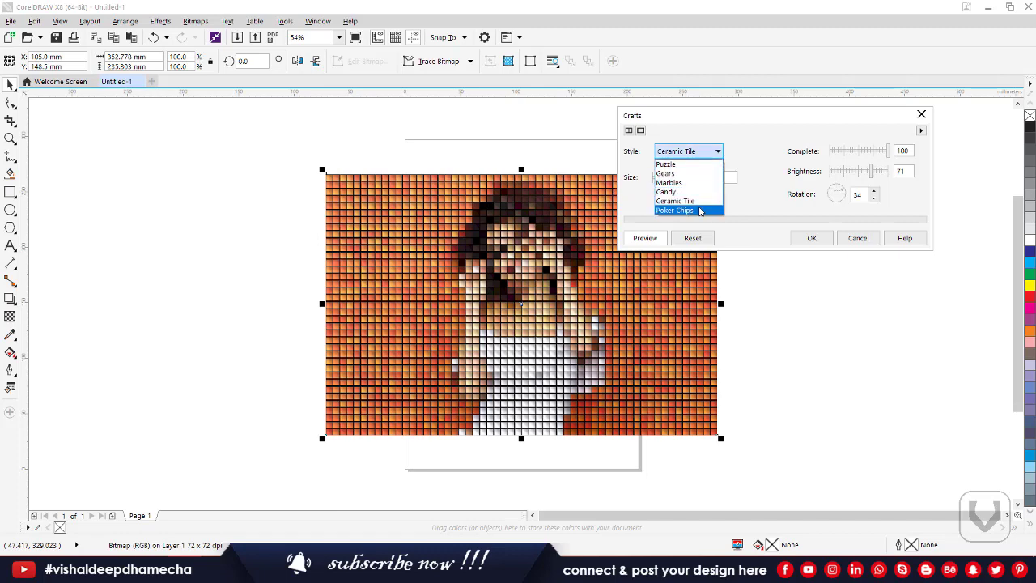
left_click(701, 211)
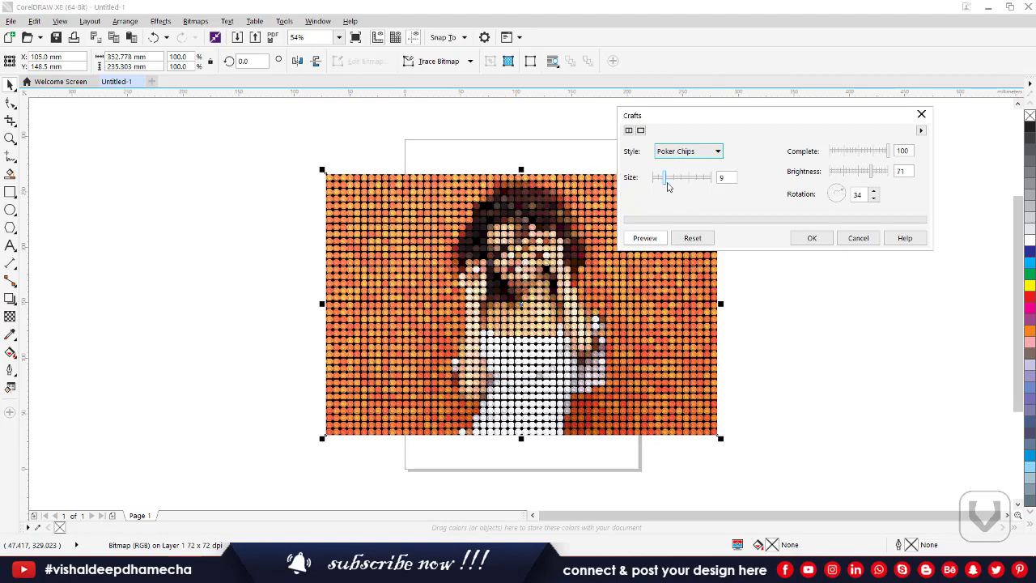
Preview the Poker Chips style at sizes 35 and 1, and discard the Crafts effect
left_click_drag(668, 178, 706, 177)
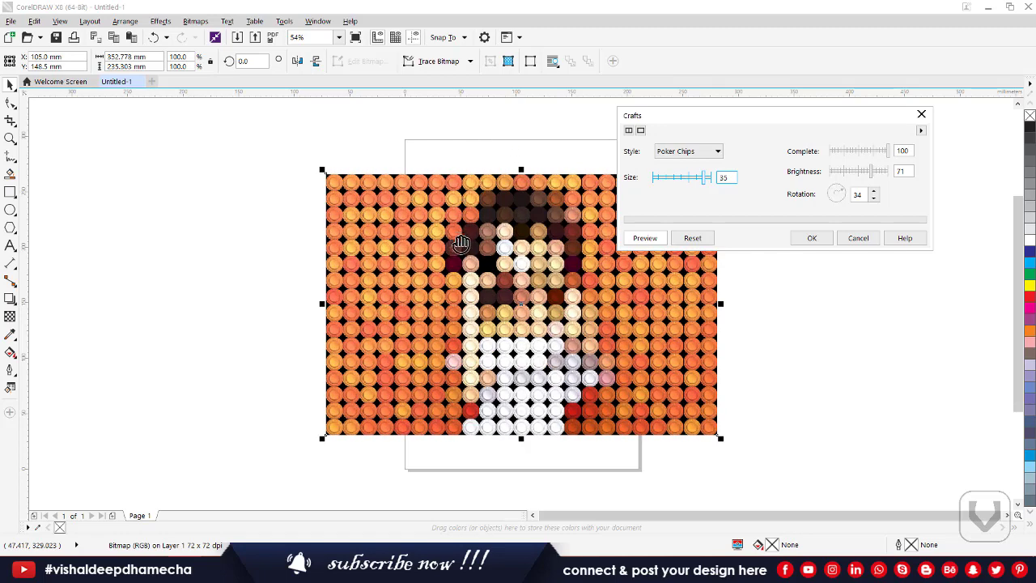
left_click(658, 180)
left_click(654, 178)
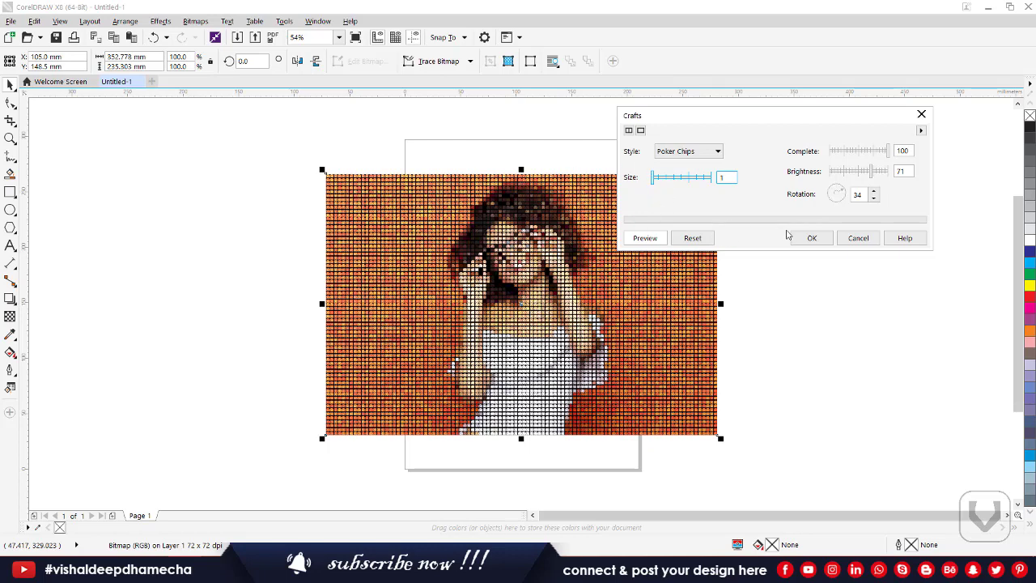
left_click(844, 237)
Preview the Crystalize effect on the photo at sizes 46 and 36 and at a much finer size, and discard the effect
left_click(195, 20)
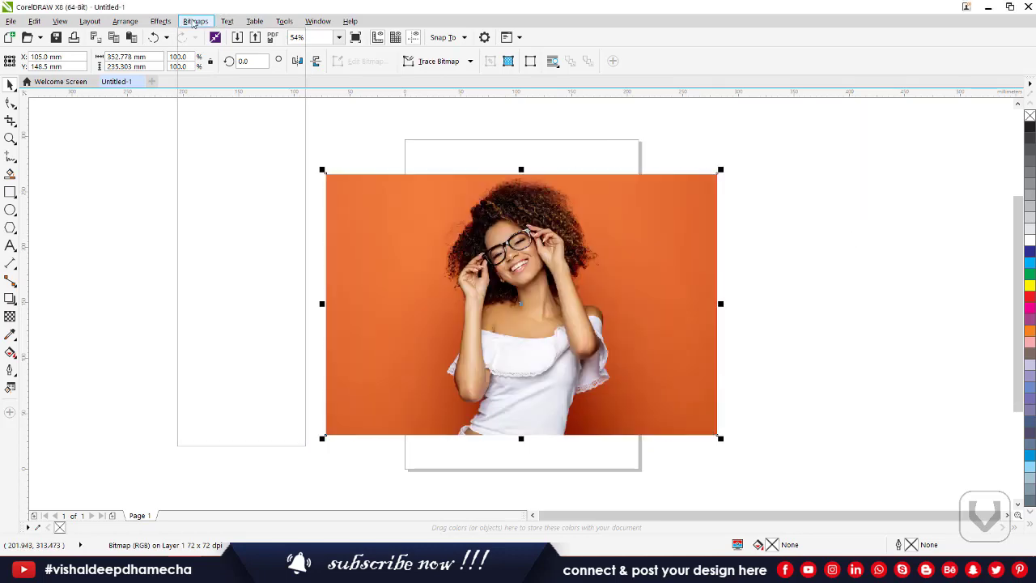
mouse_move(271, 352)
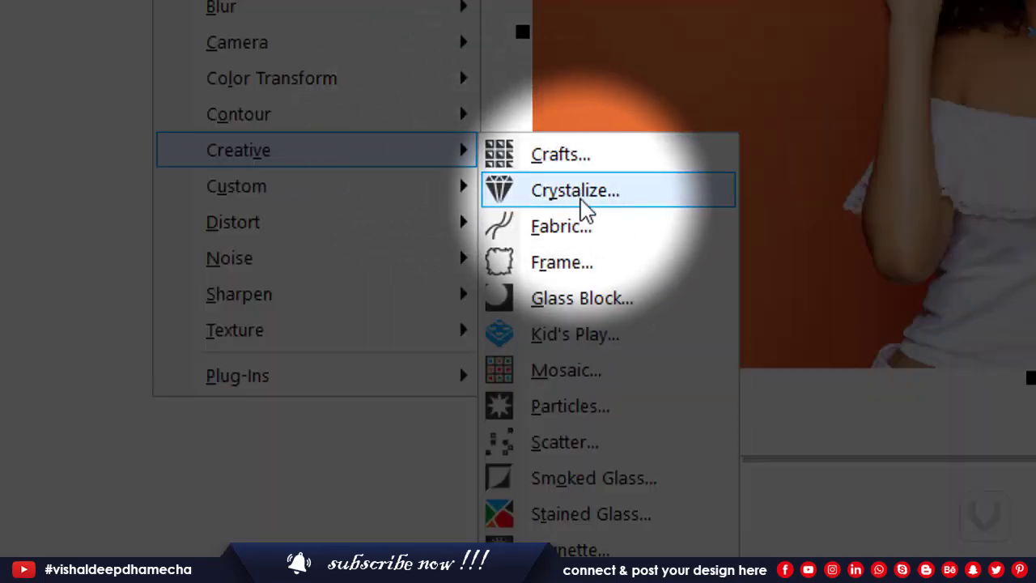
left_click(584, 209)
left_click_drag(458, 240, 690, 173)
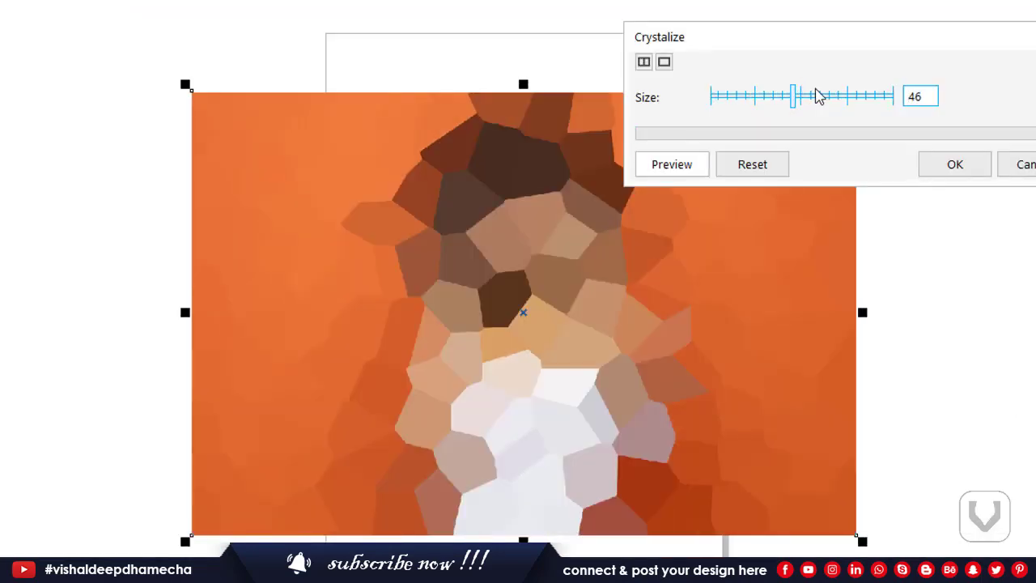
left_click_drag(818, 95, 761, 101)
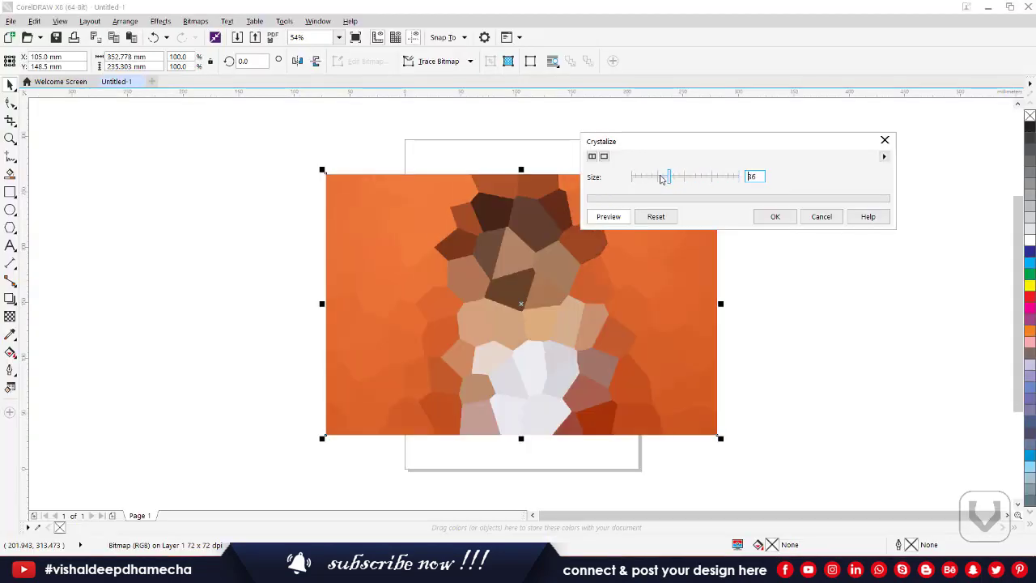
left_click_drag(662, 179, 637, 176)
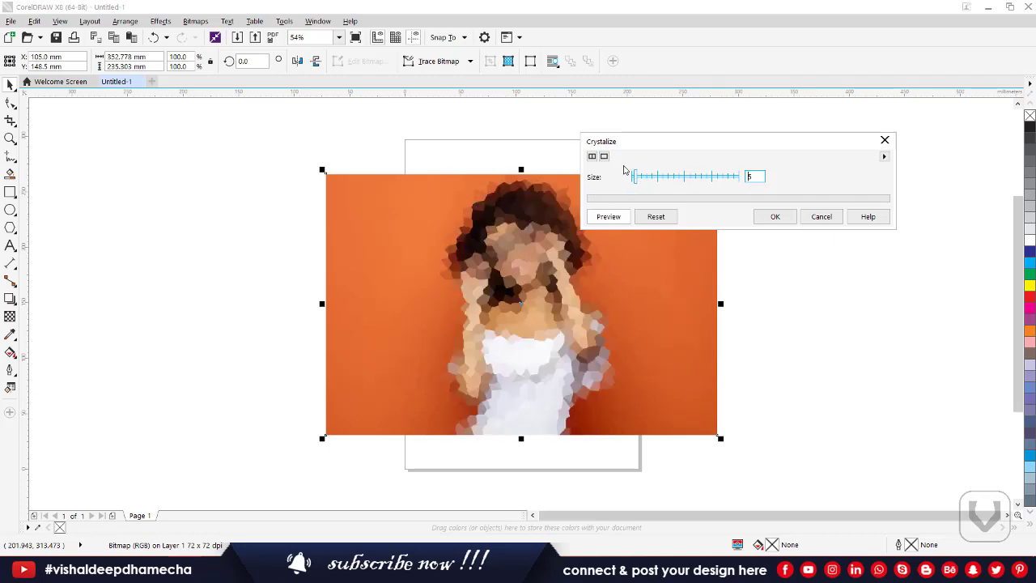
left_click(813, 215)
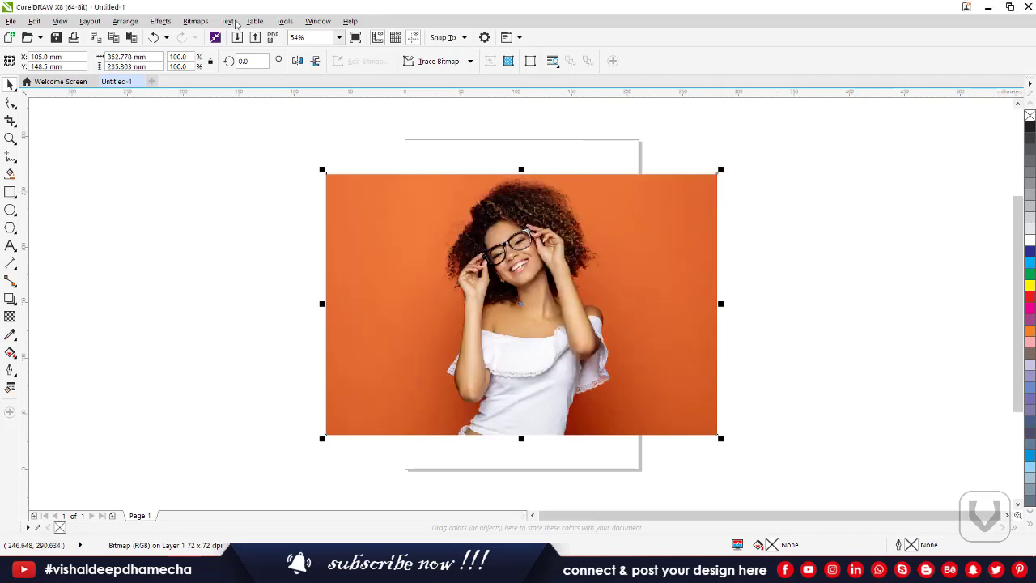
Preview the Fabric effect on the photo in its Quilt style, and switch to the Needlepoint style
left_click(195, 21)
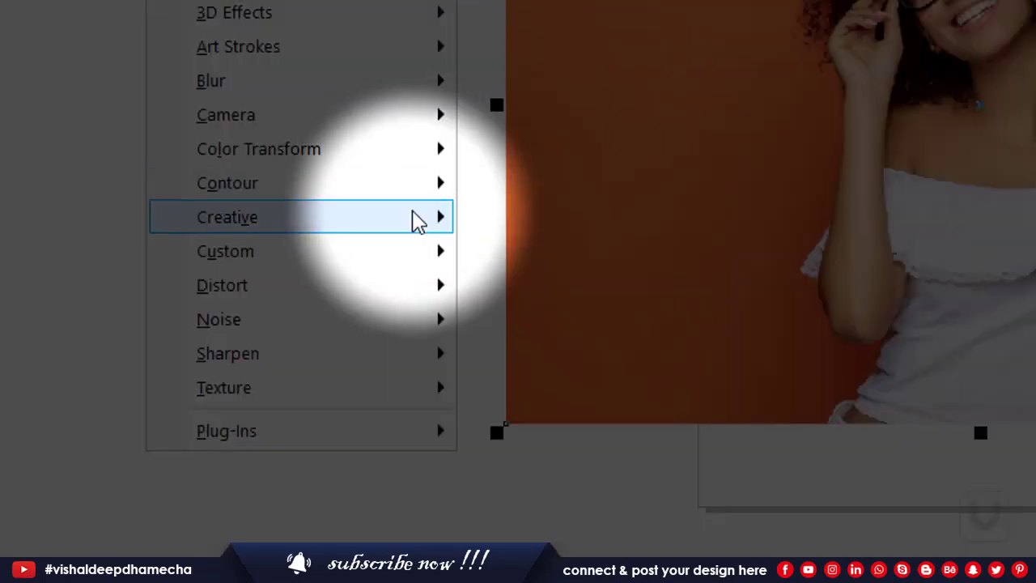
mouse_move(416, 225)
left_click(562, 291)
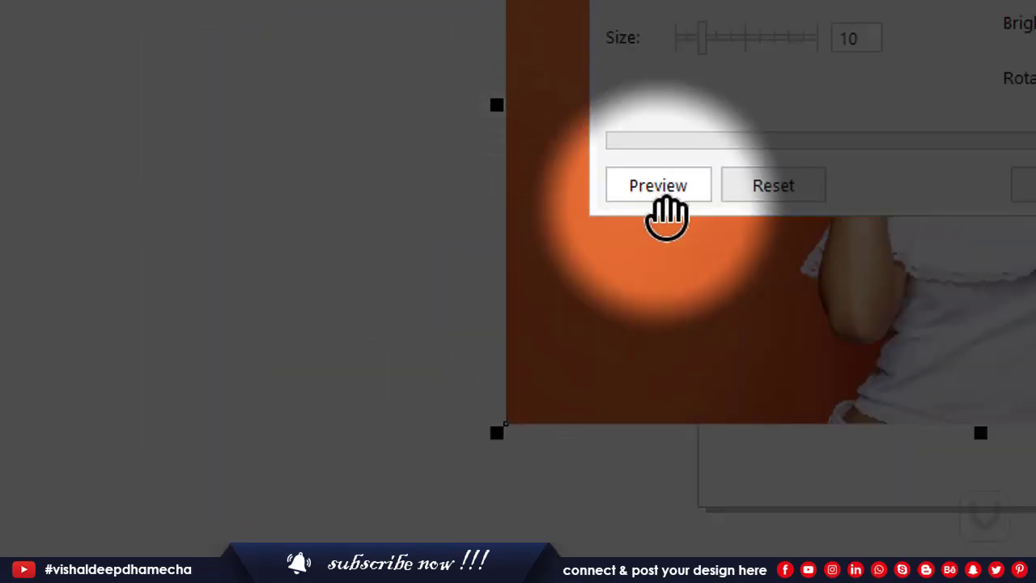
left_click(659, 192)
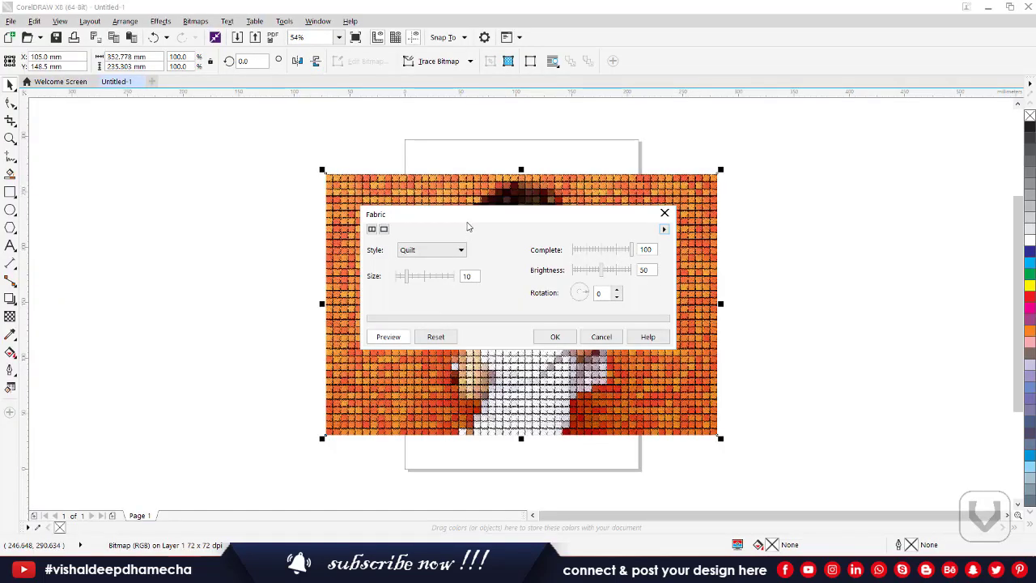
left_click_drag(467, 226, 692, 143)
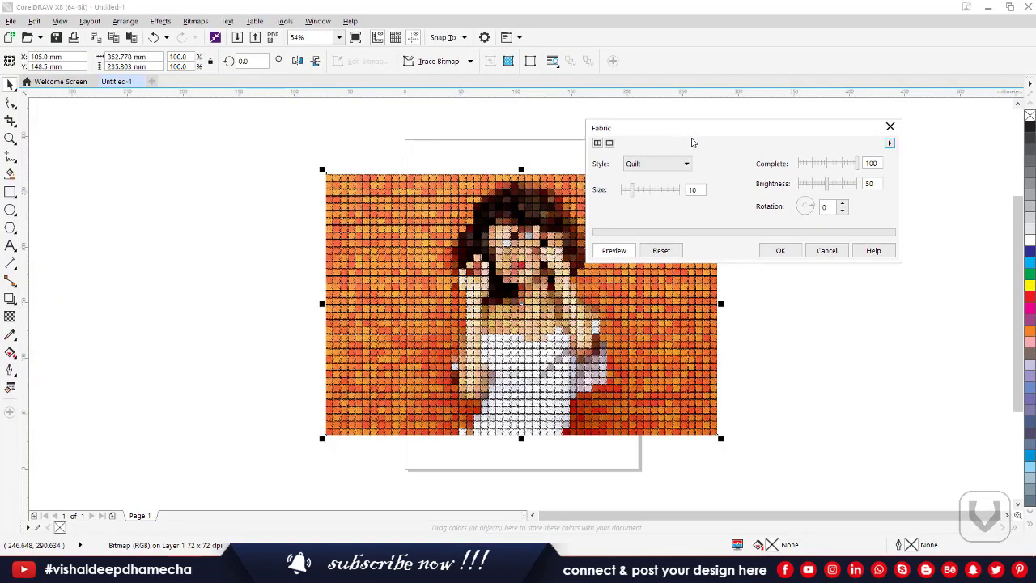
left_click(675, 163)
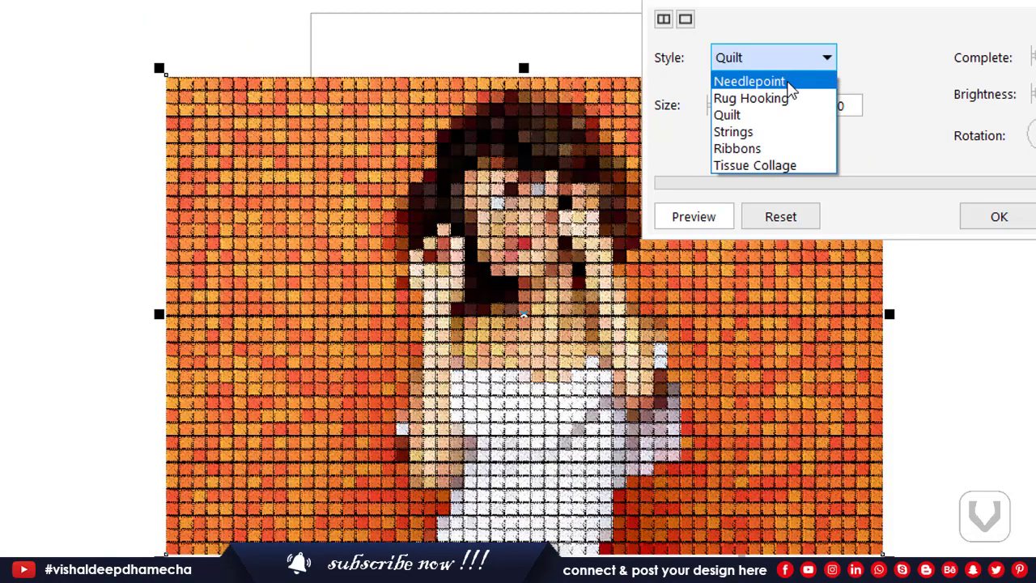
left_click(664, 175)
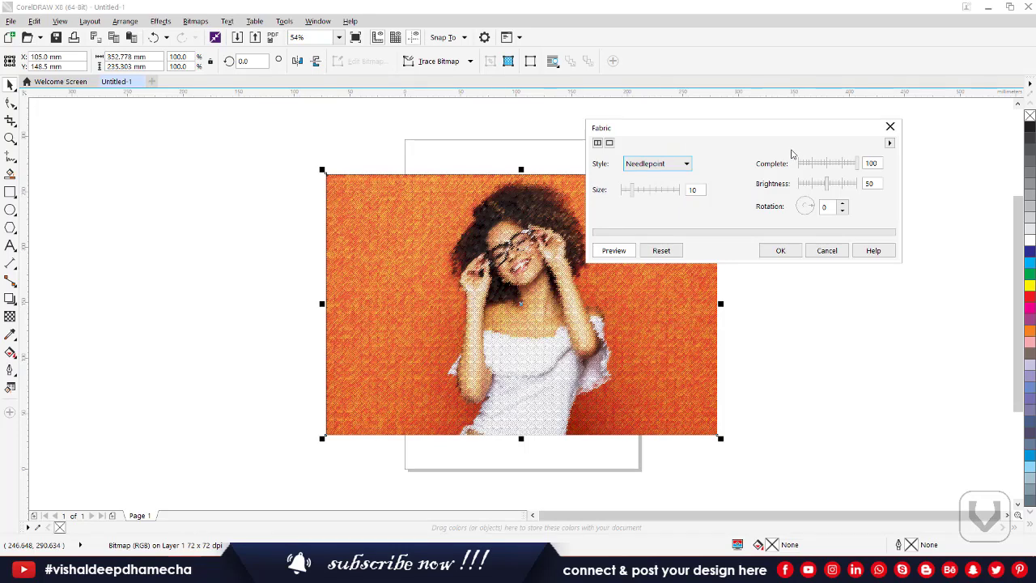
Set the Needlepoint style's completeness to 97, brightness to 78, rotation to 283 and size to 31
left_click_drag(816, 169, 854, 163)
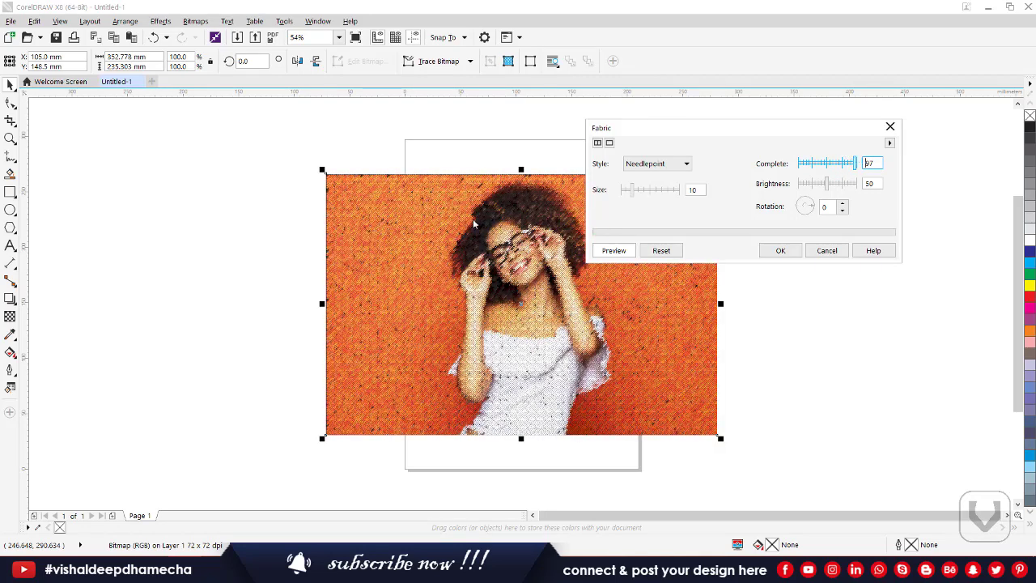
left_click(805, 184)
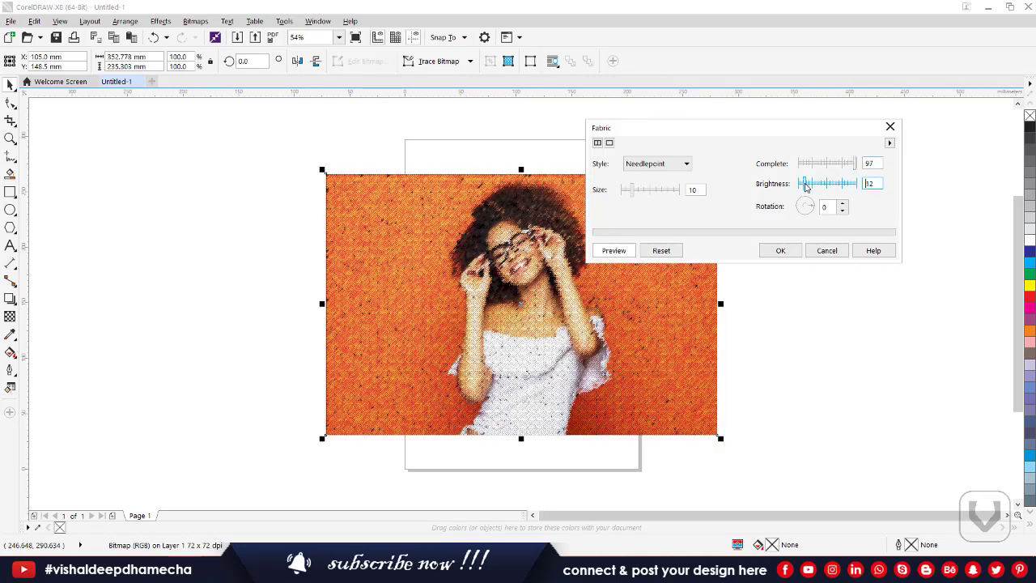
left_click_drag(826, 185, 843, 185)
left_click(805, 205)
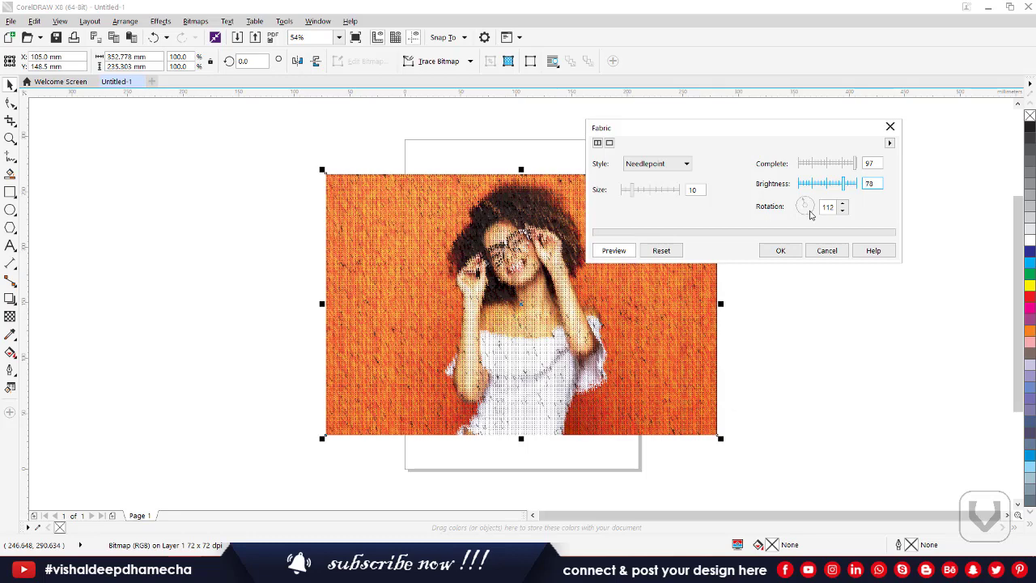
left_click(654, 191)
left_click_drag(644, 193, 657, 193)
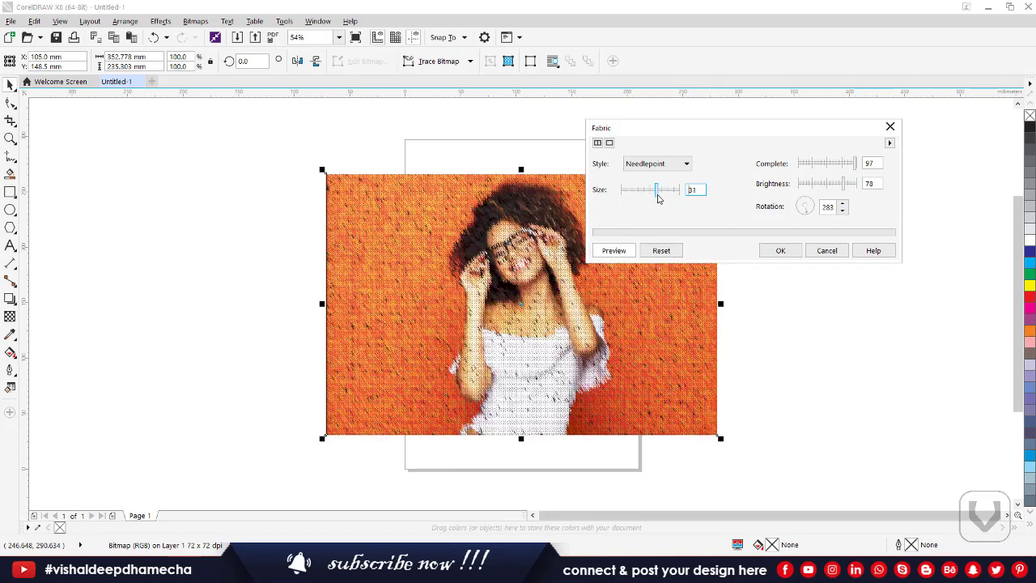
Try the Ribbons, Rug Hooking and Quilt styles of the Fabric effect on the photo
left_click(665, 164)
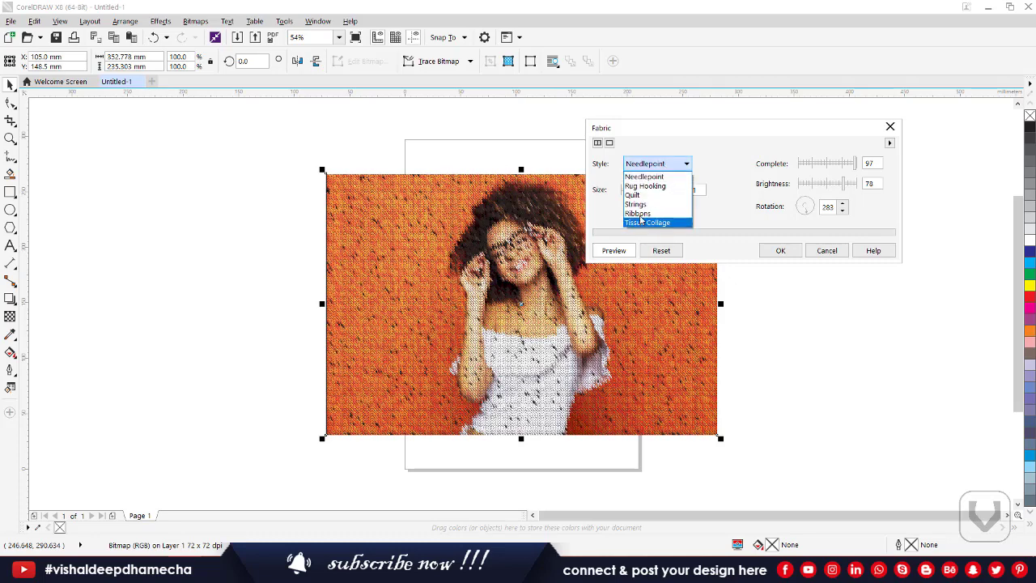
left_click(640, 215)
left_click(649, 166)
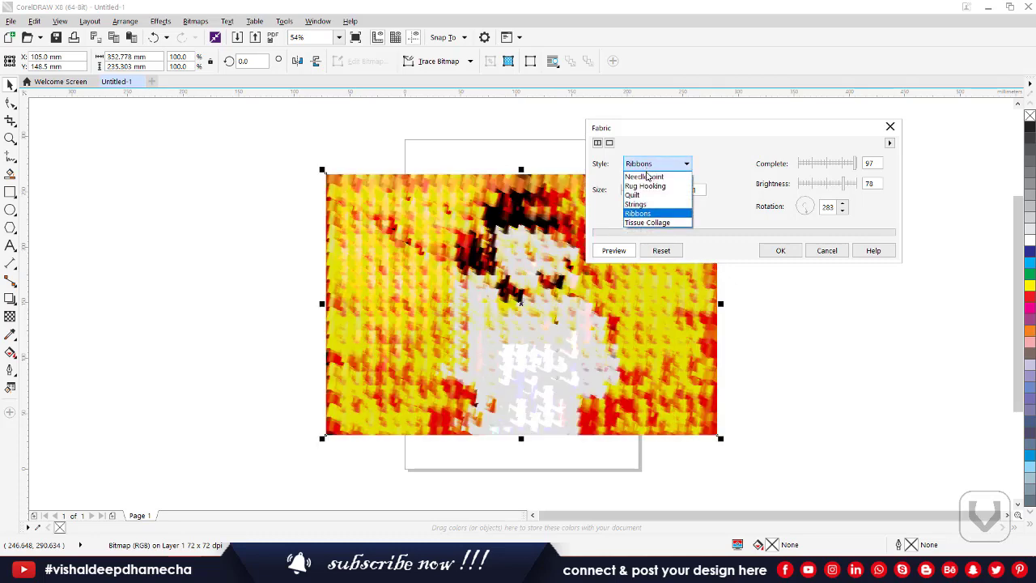
left_click(647, 183)
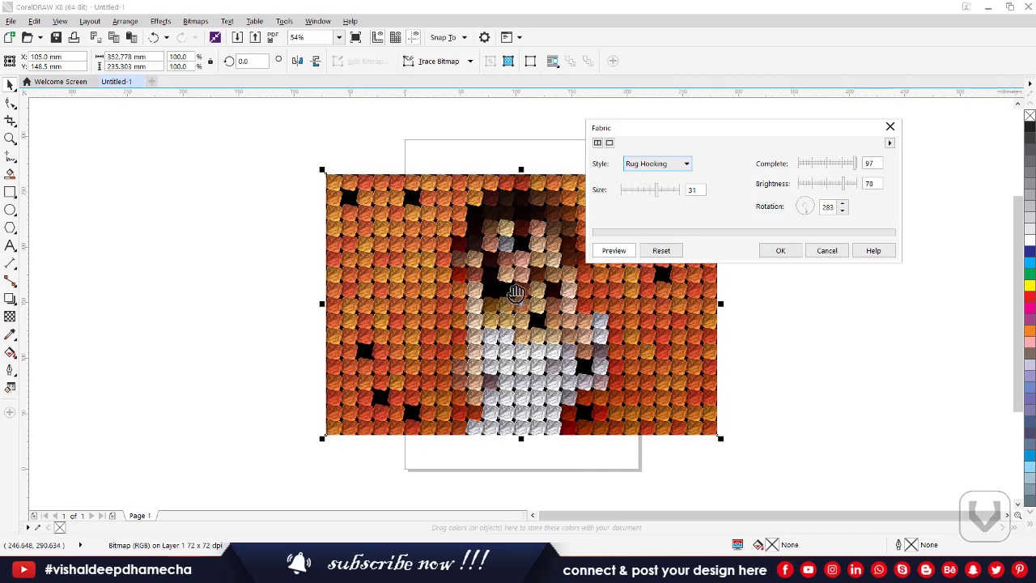
left_click(665, 165)
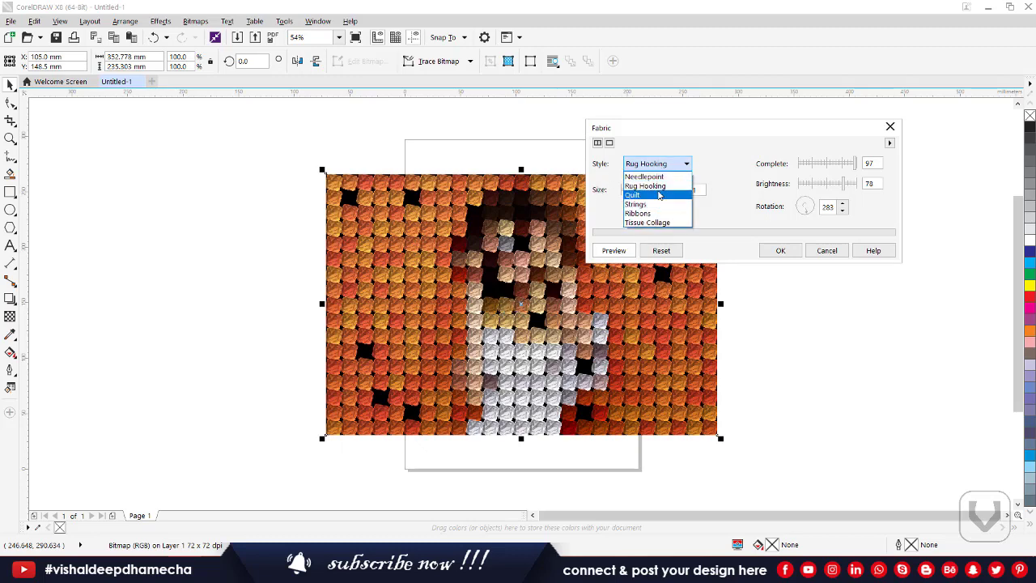
left_click(658, 195)
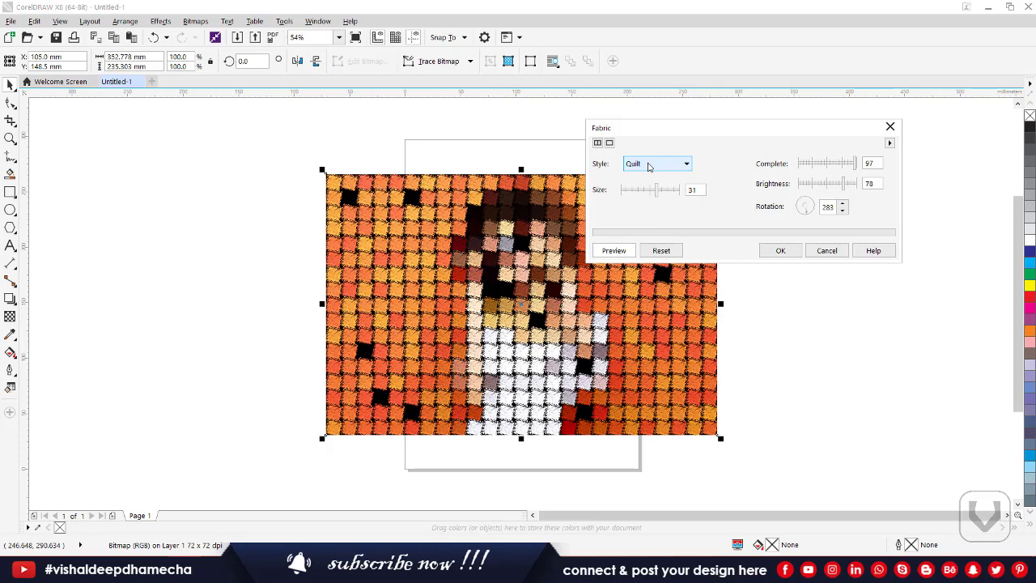
Try the Strings style of the Fabric effect, set its completeness to 99, and go back to the Ribbons style
left_click(648, 166)
left_click(644, 206)
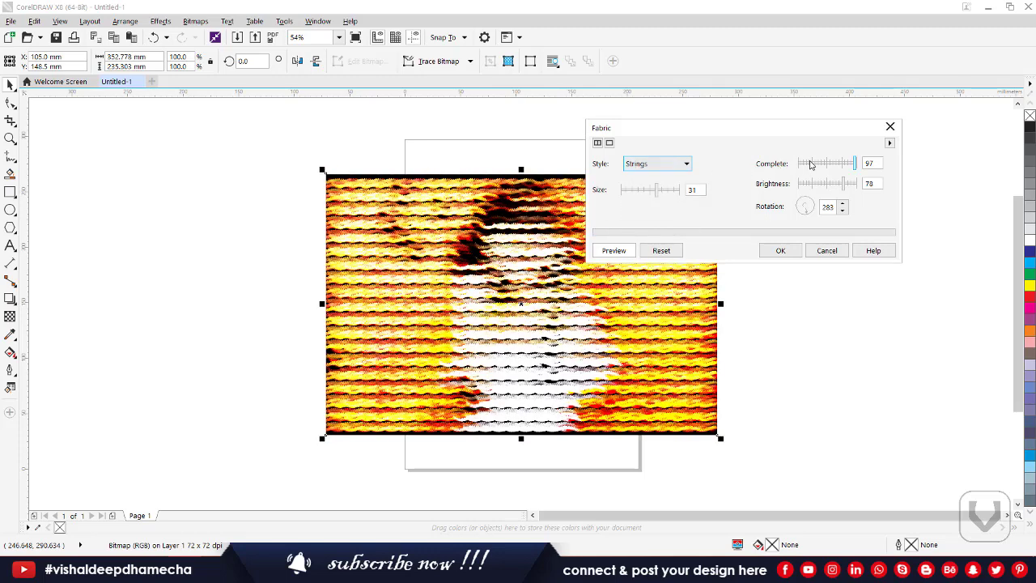
left_click_drag(812, 164, 859, 164)
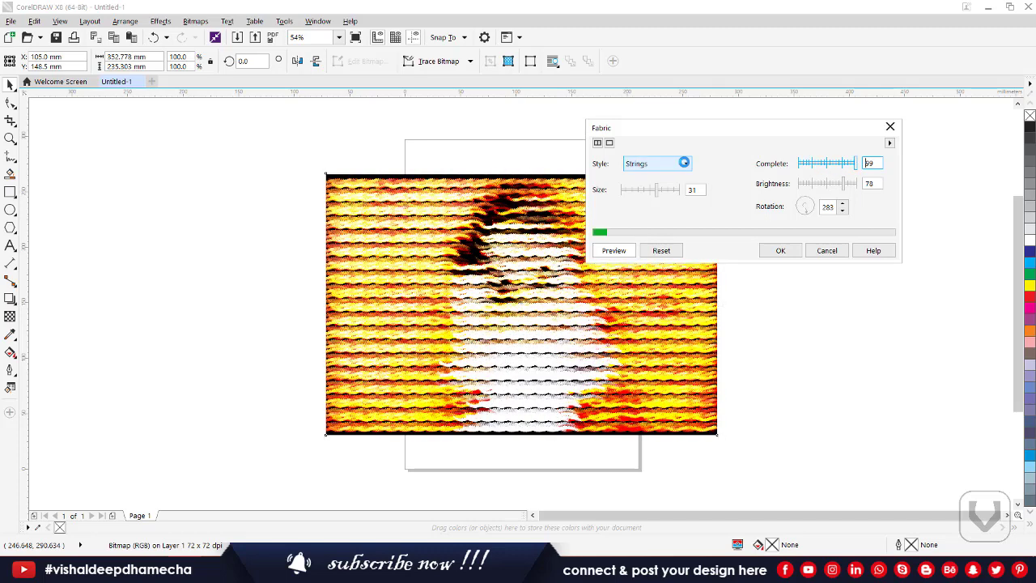
left_click(656, 164)
left_click(650, 209)
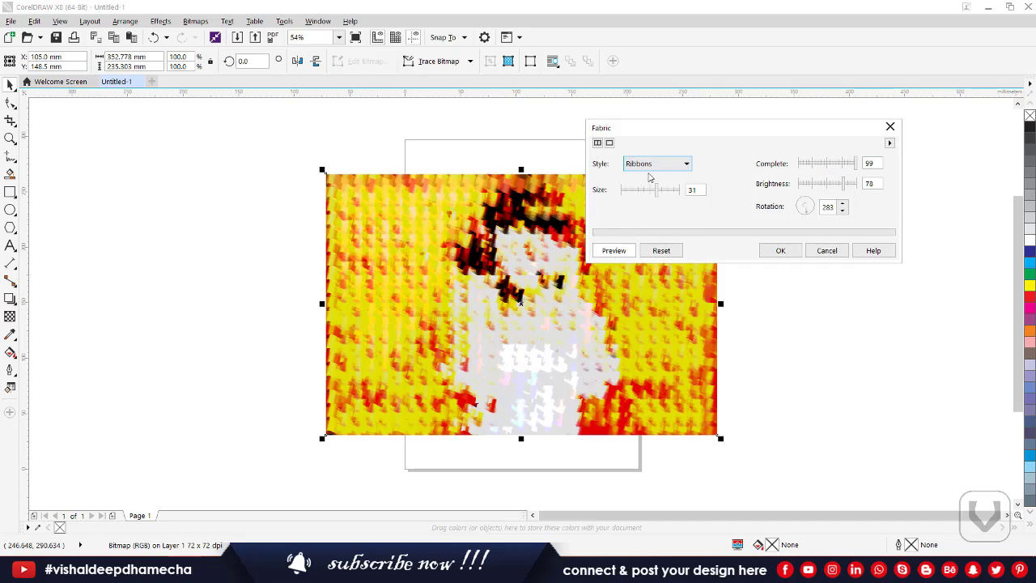
Preview the Tissue Collage style at smaller sizes, and discard the Fabric effect
left_click(647, 165)
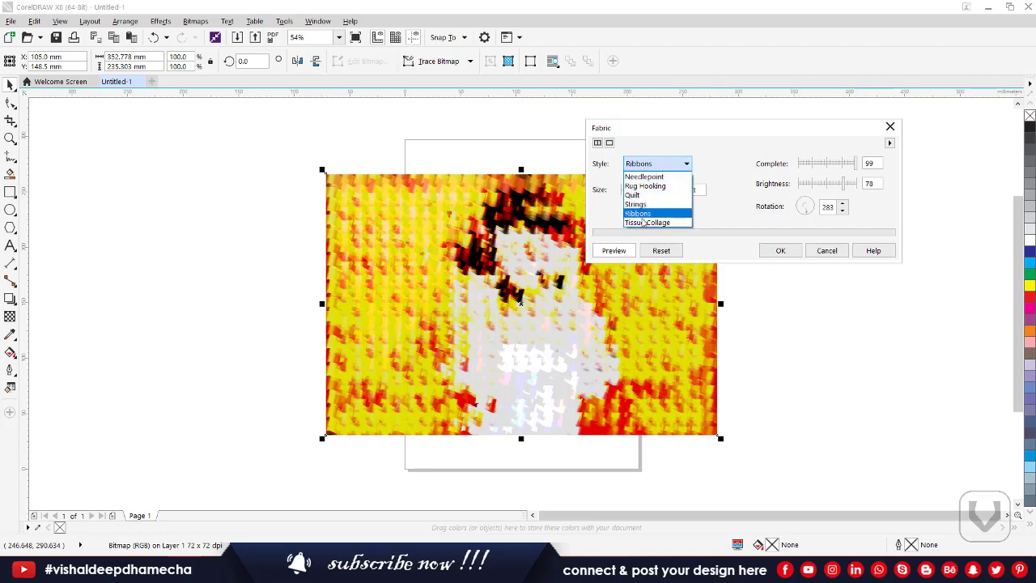
left_click(644, 220)
left_click(630, 191)
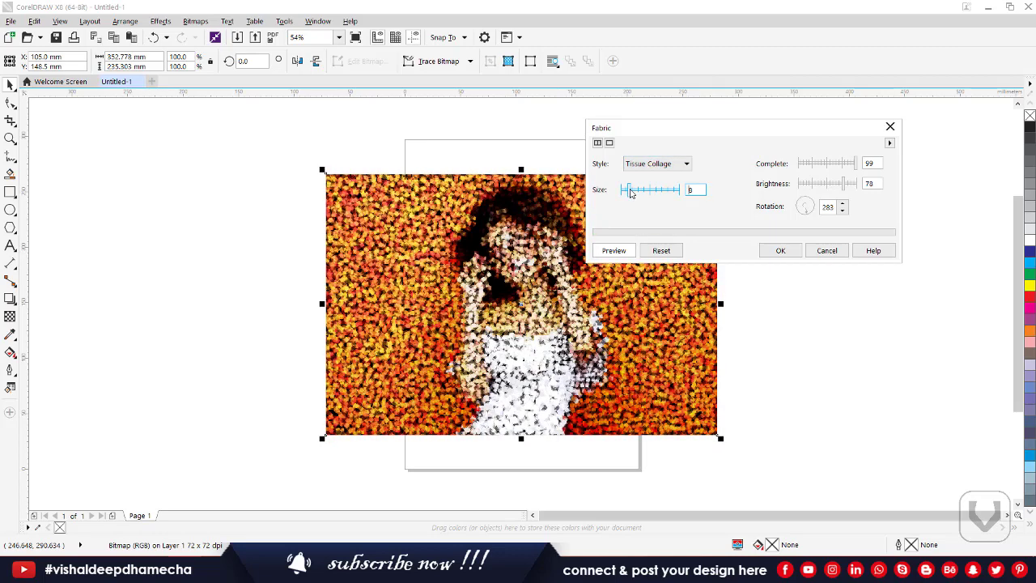
left_click(640, 192)
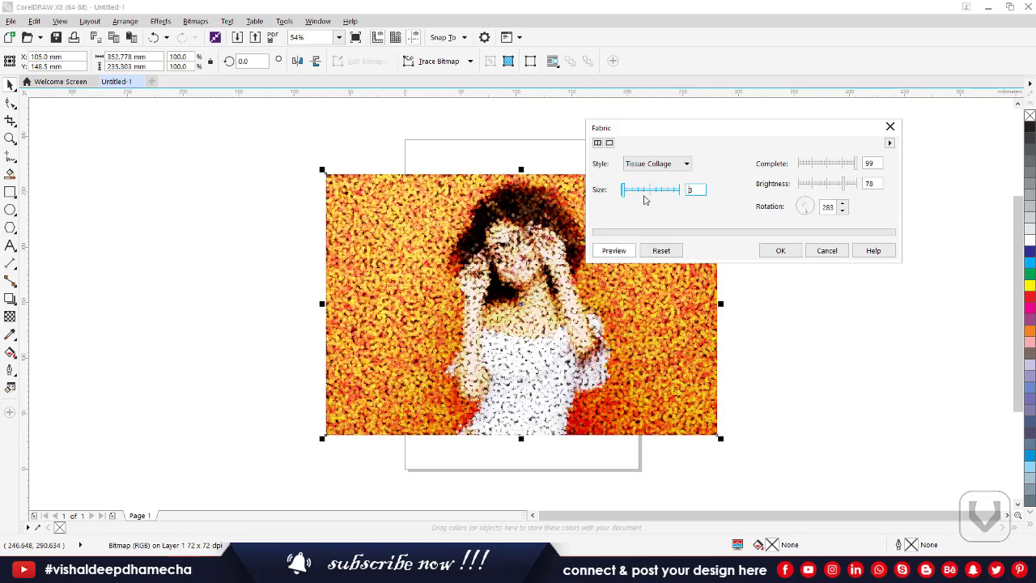
left_click(814, 249)
Preview the Frame effect on the photo with the Square_1.cpt frame
left_click(195, 21)
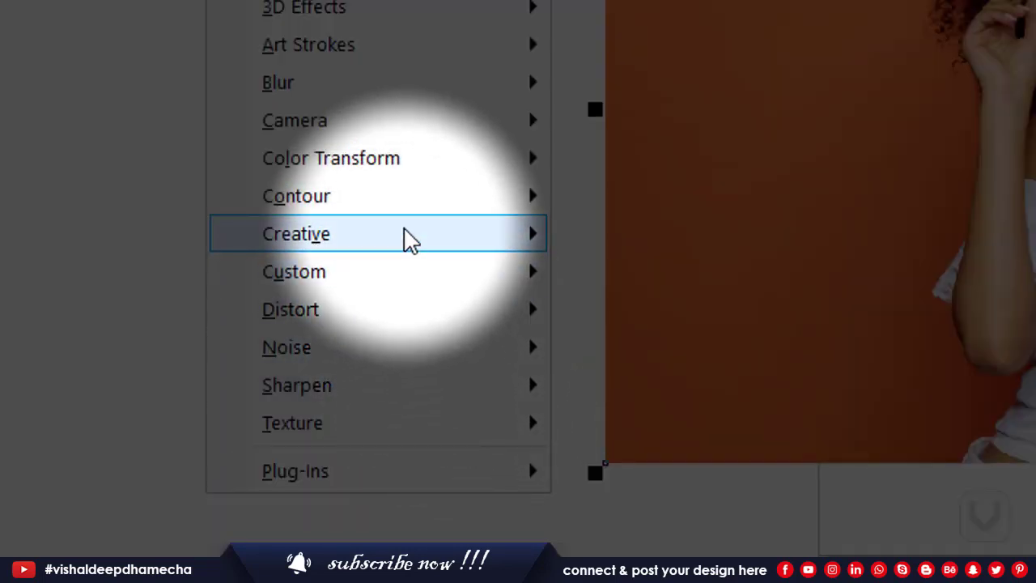
mouse_move(251, 351)
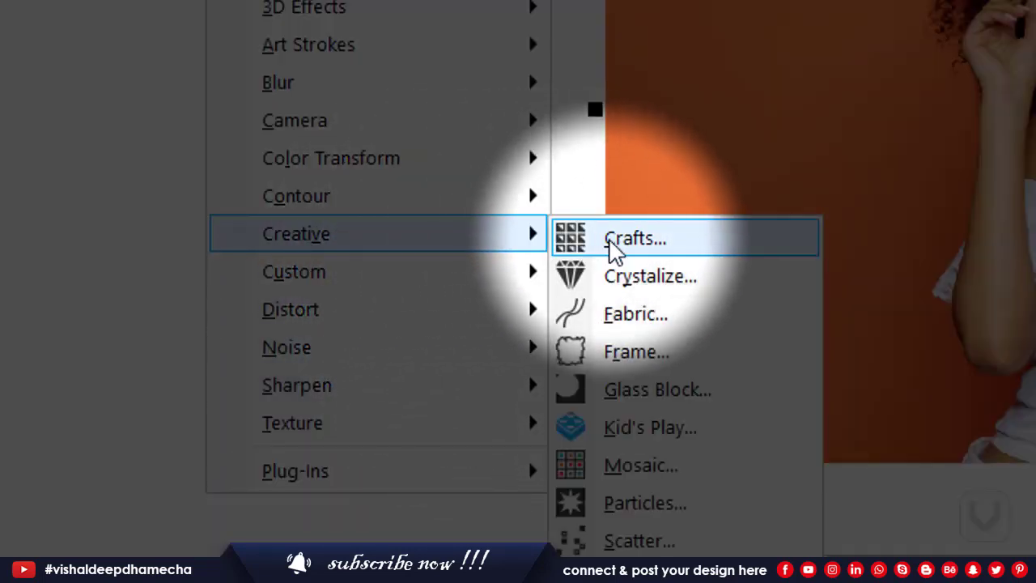
key("Escape")
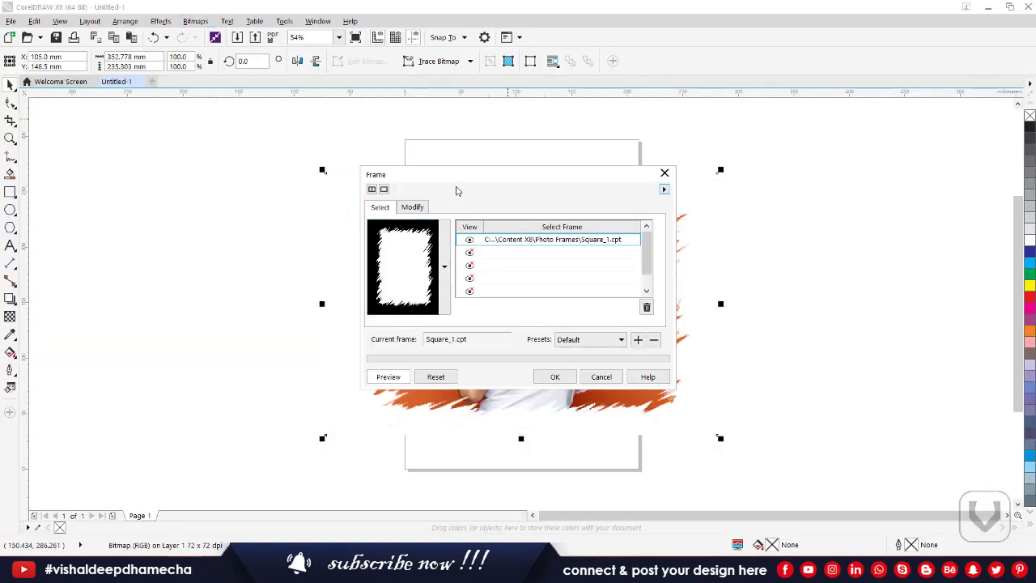
left_click_drag(458, 179, 772, 88)
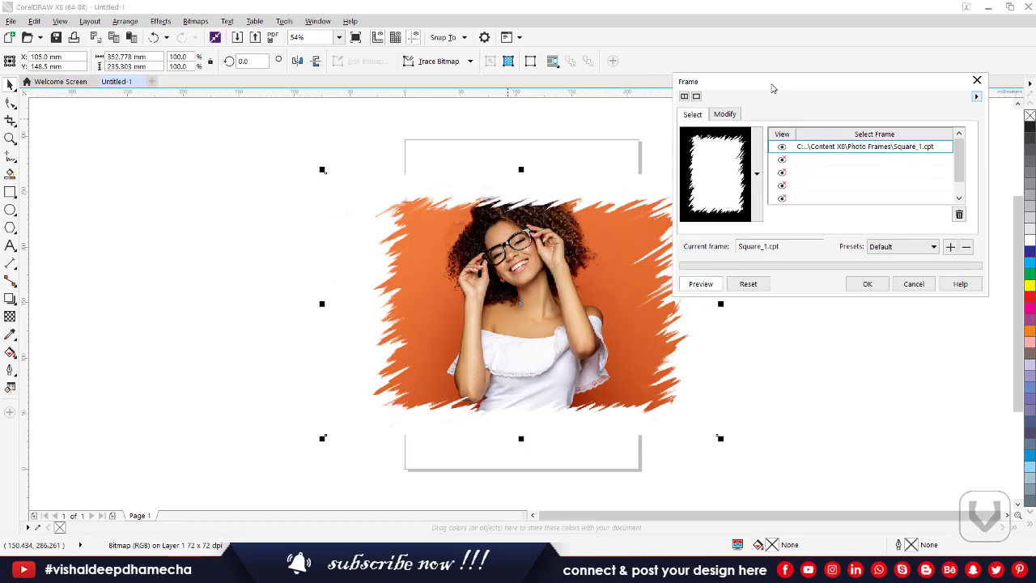
Set the frame's opacity to 77, try a blur/feather of 41, and return the blur/feather to 0
left_click(731, 115)
mouse_move(753, 166)
left_mouse_down()
mouse_move(714, 168)
mouse_move(742, 166)
left_mouse_up()
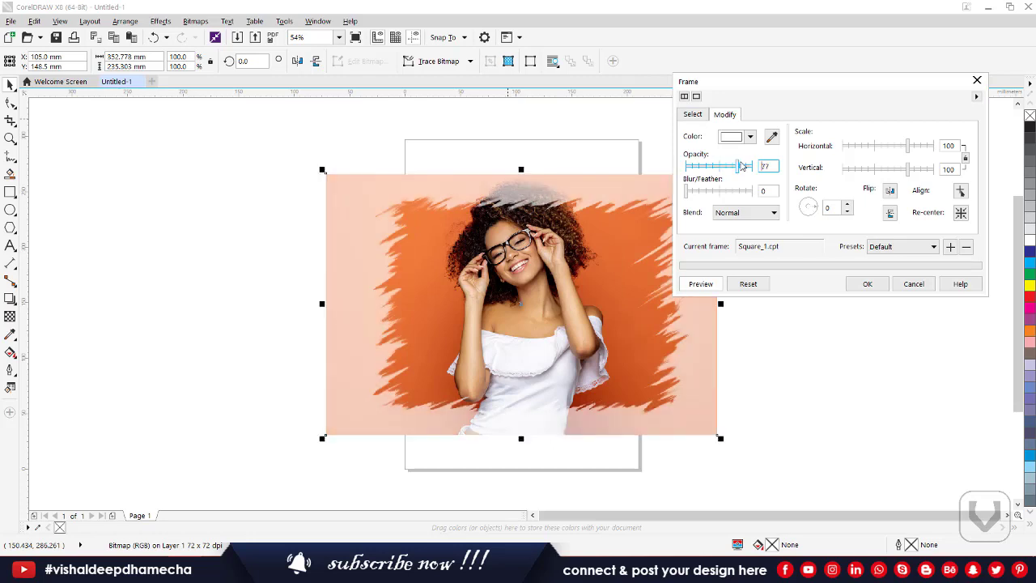
left_click(714, 193)
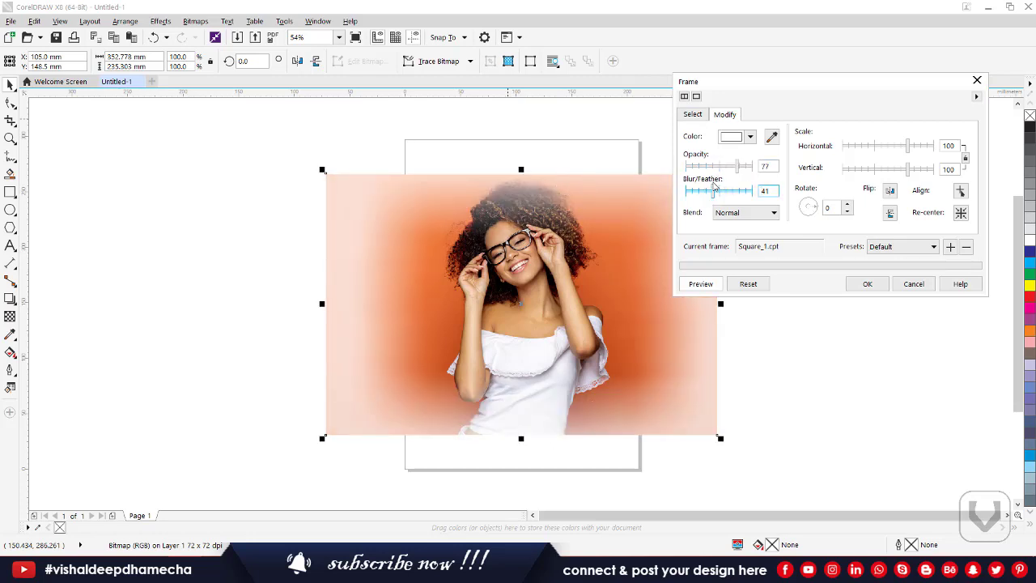
left_click_drag(698, 192, 684, 191)
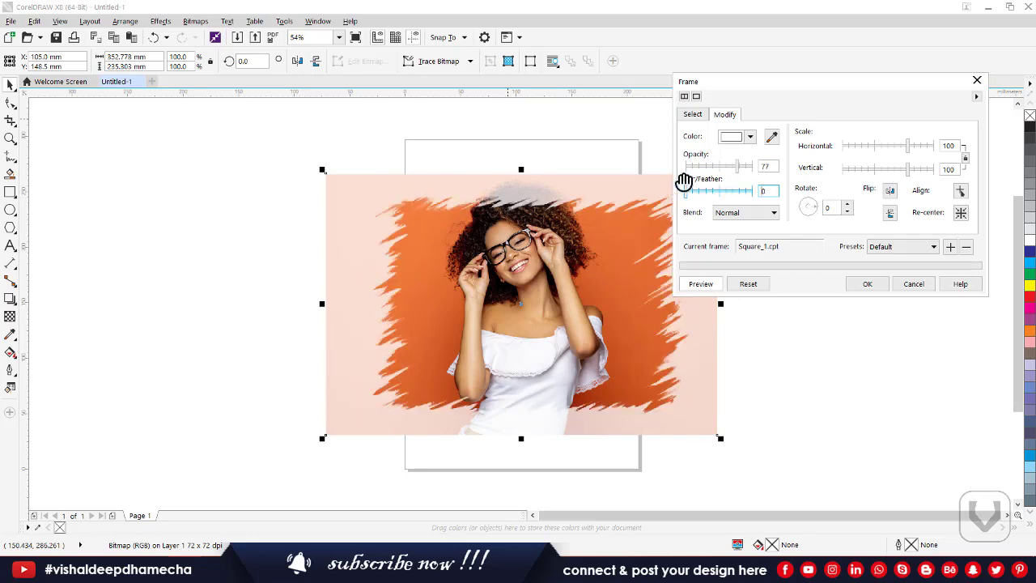
Scale the photo's frame to 106 horizontally and 132 vertically
left_click(855, 147)
left_click_drag(855, 146, 886, 146)
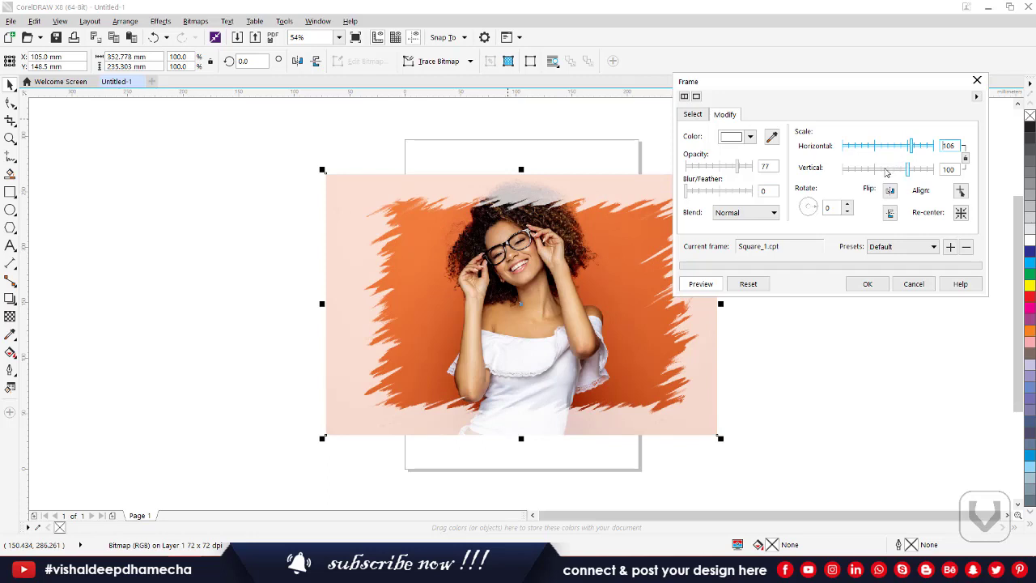
left_click(886, 171)
left_click_drag(905, 174, 931, 170)
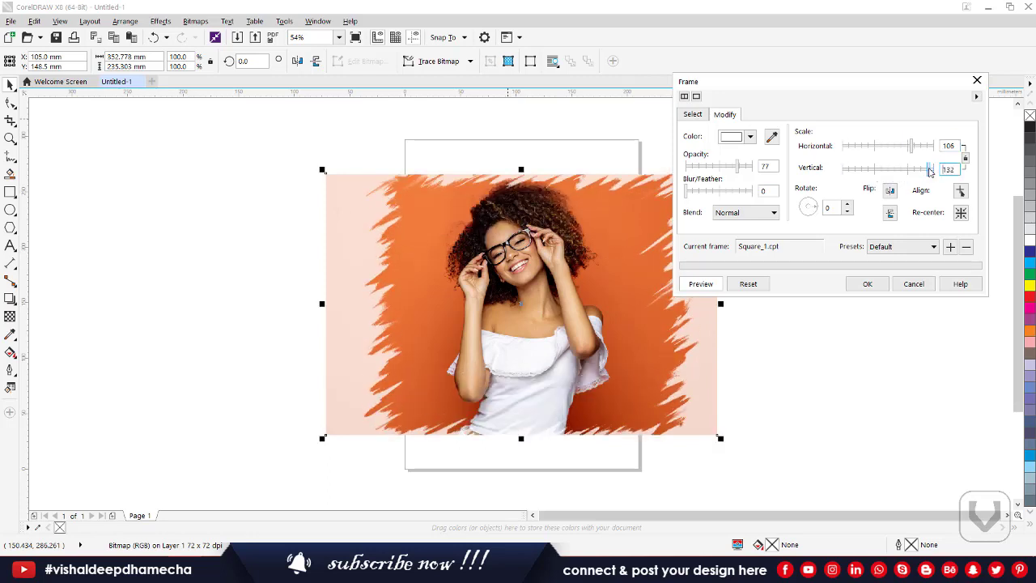
Rotate the frame by 45 degrees and flip it vertically
double_click(829, 207)
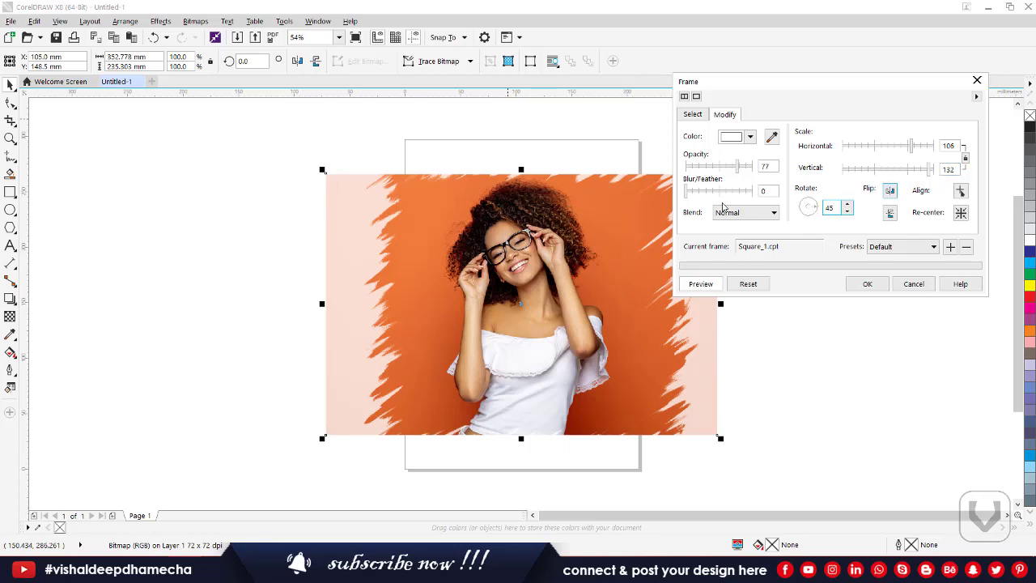
key("Return")
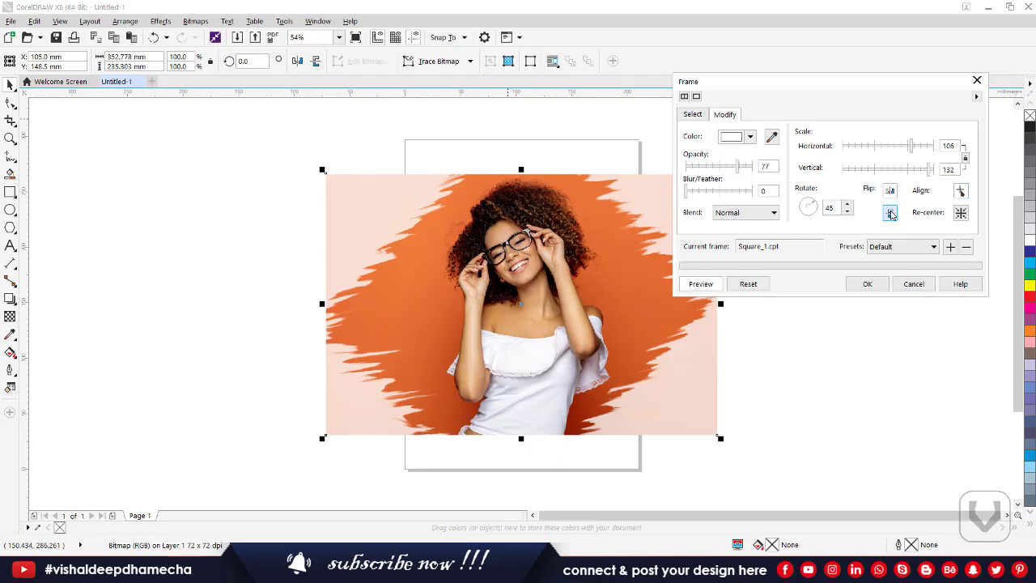
left_click(890, 213)
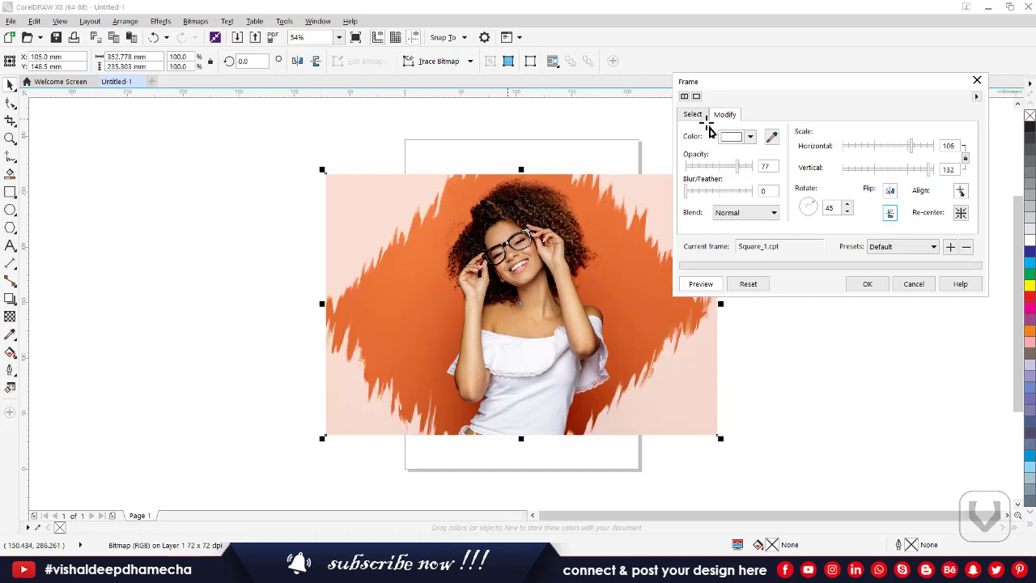
Change the frame colour to red, #DB1C1C
left_click(743, 136)
left_click(804, 210)
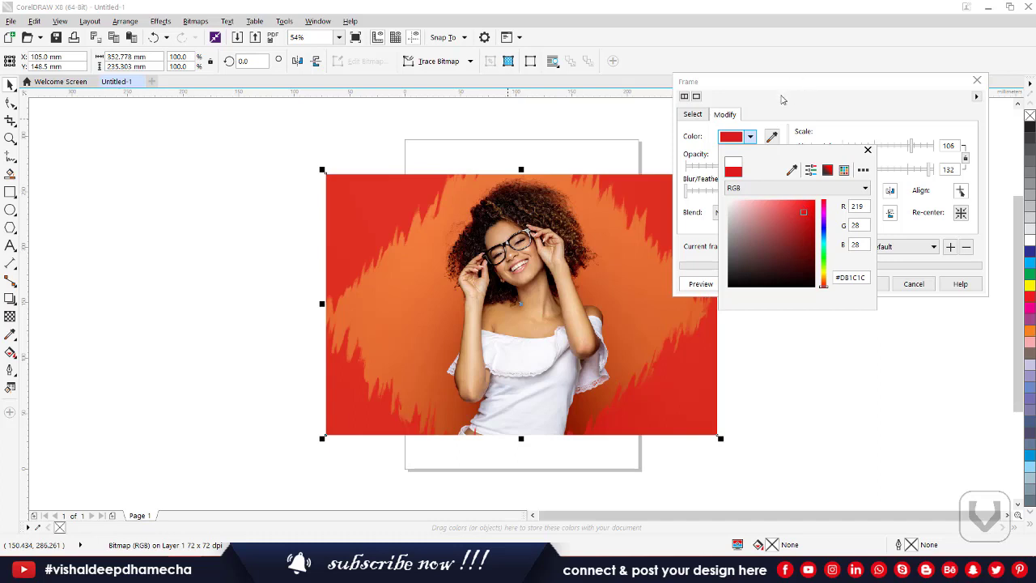
left_click(782, 99)
Review the frame list and the available presets, and discard the Frame effect
left_click(701, 114)
left_click(820, 159)
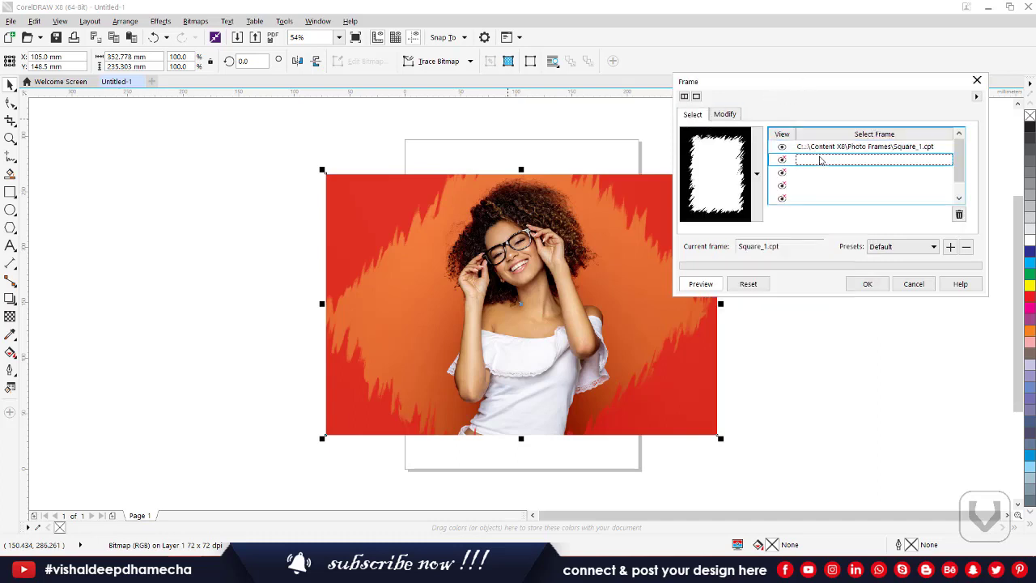
left_click(827, 173)
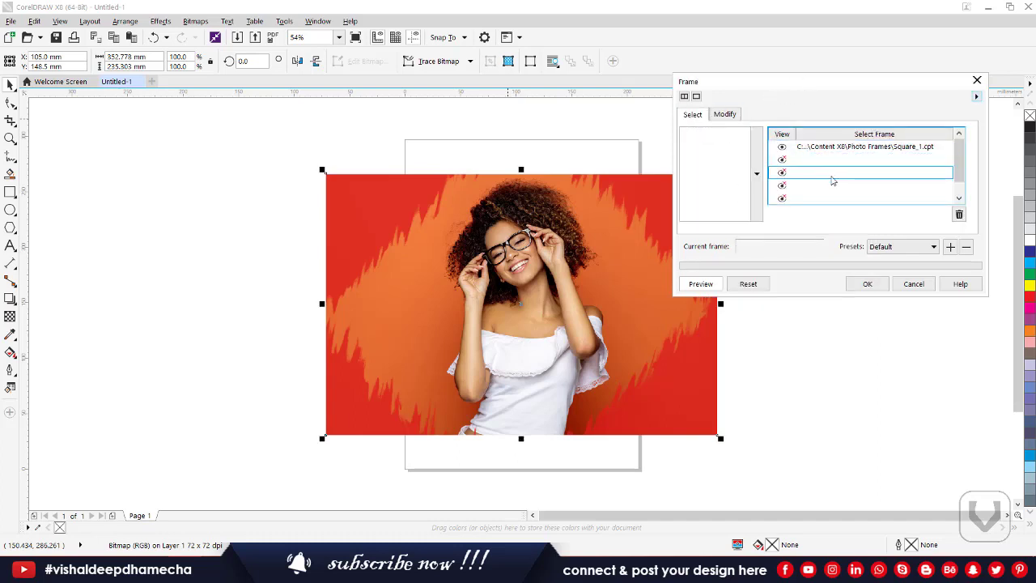
left_click(870, 148)
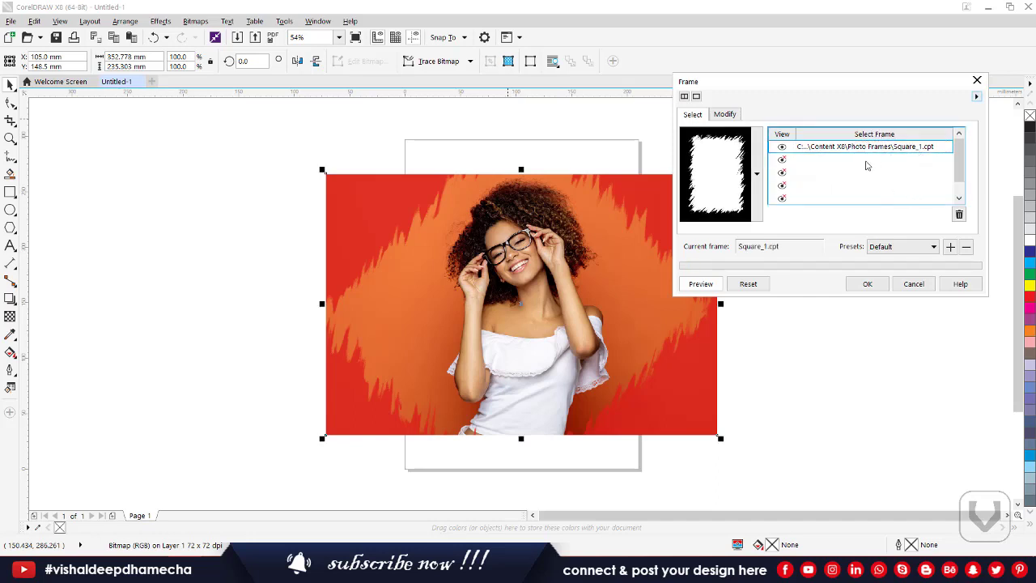
left_click(923, 249)
left_click(887, 246)
left_click(913, 285)
Preview the Glass Block effect on the photo with a block width of 77 and a block height of 57
left_click(195, 21)
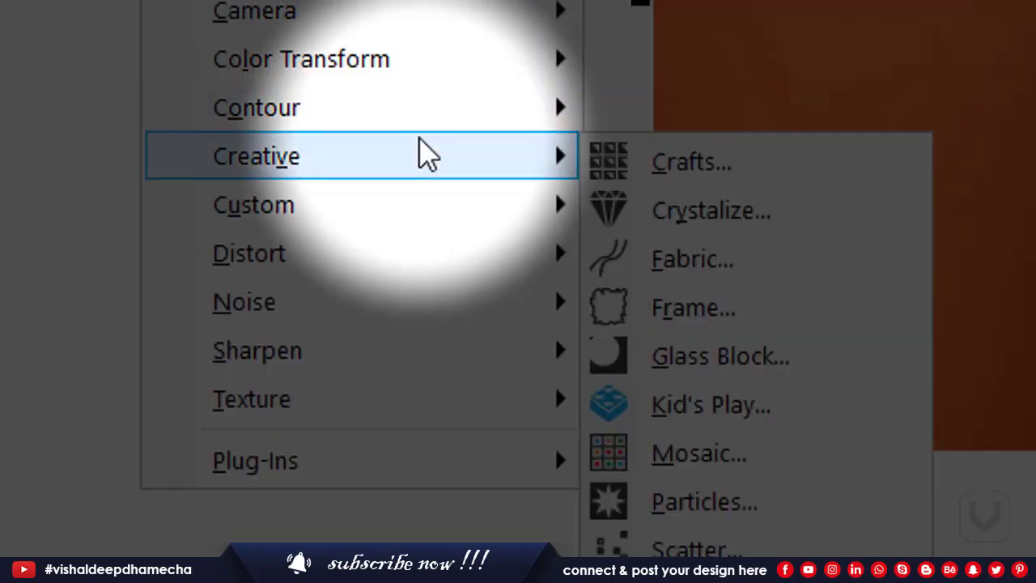
left_click(720, 375)
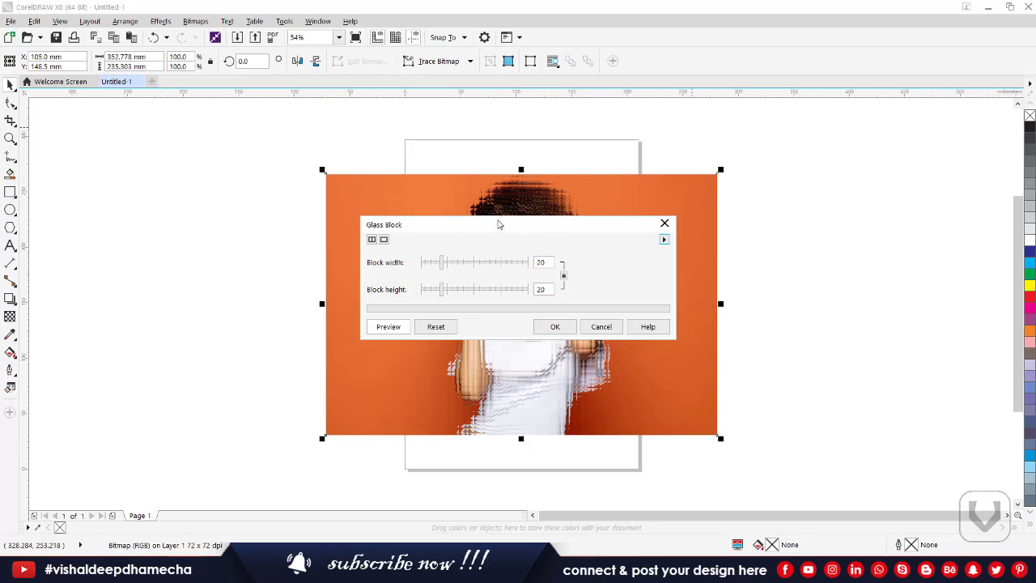
left_click_drag(496, 224, 745, 96)
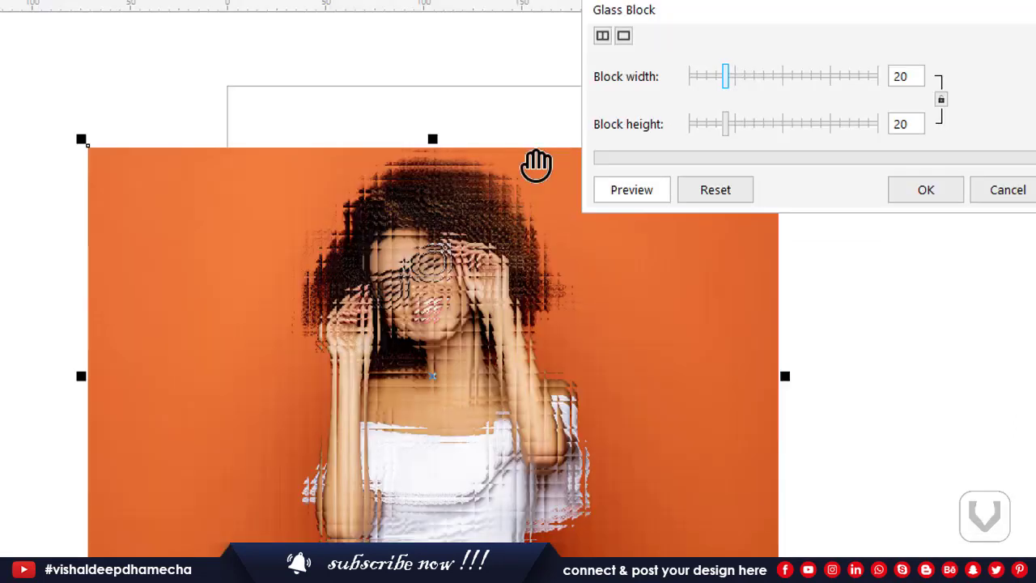
left_click(689, 76)
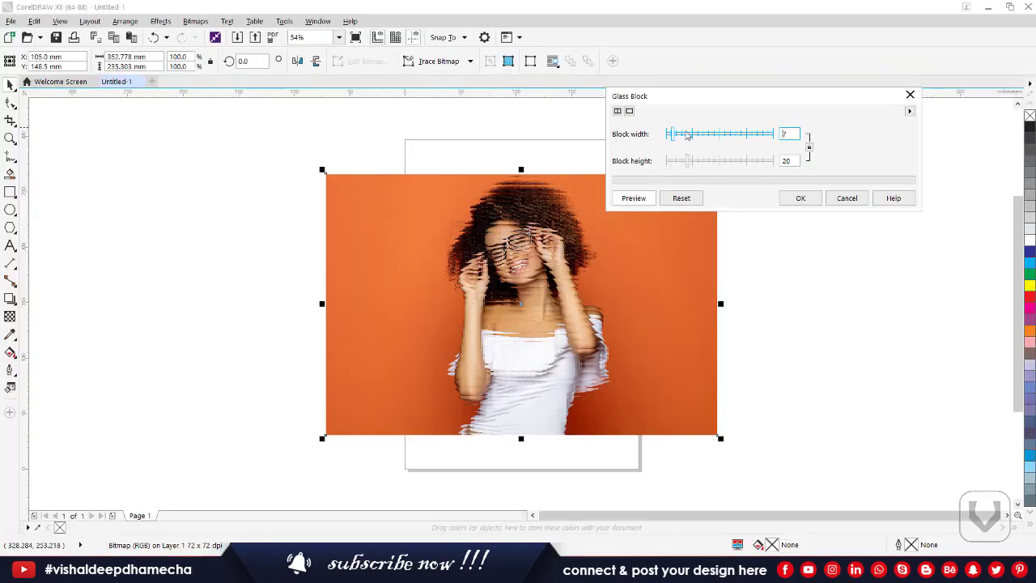
left_click_drag(687, 135, 751, 136)
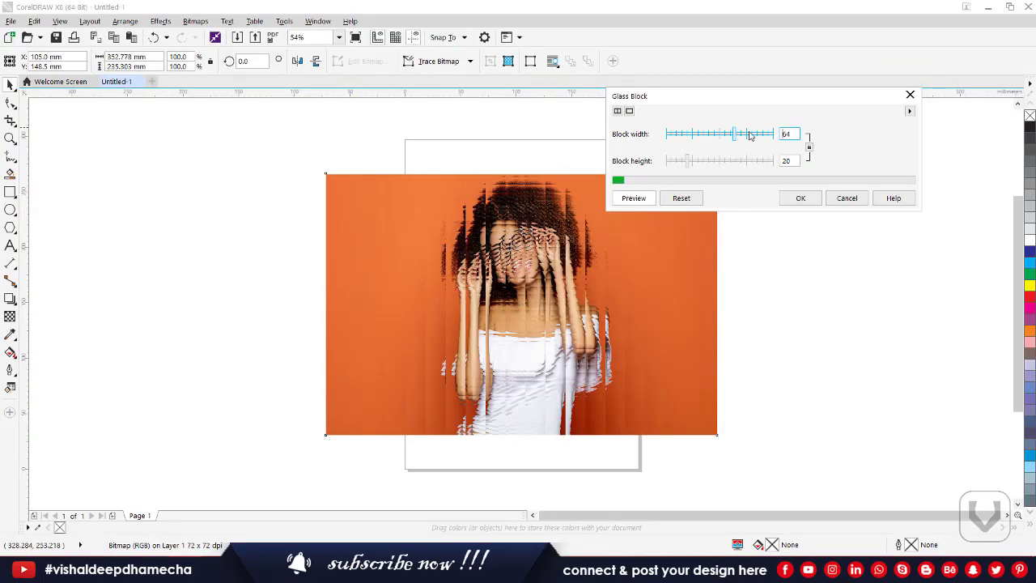
left_click_drag(707, 167, 728, 164)
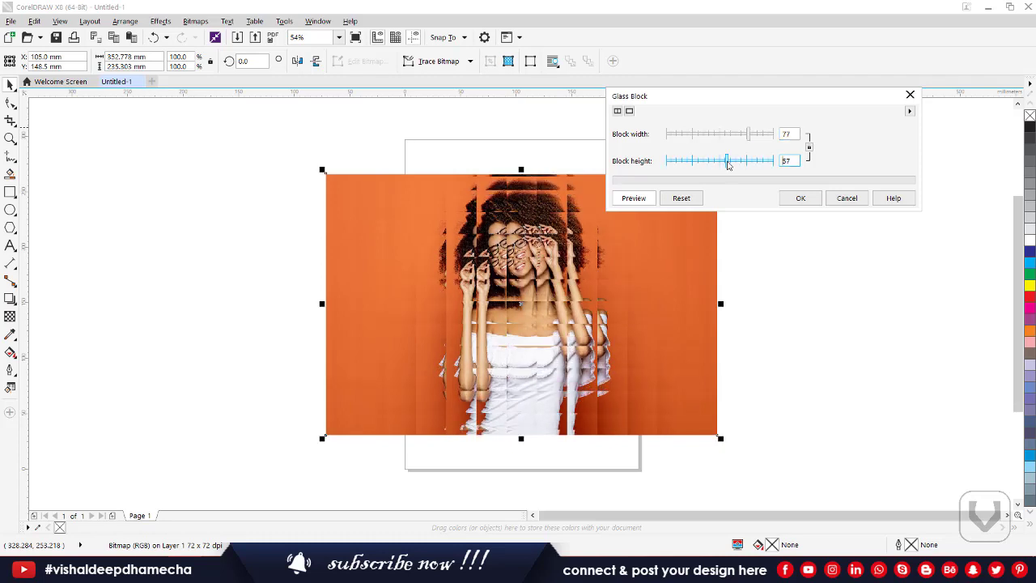
Try Glass Block widths of 7 and 22 with a block height of 12, and discard the effect
left_click(678, 135)
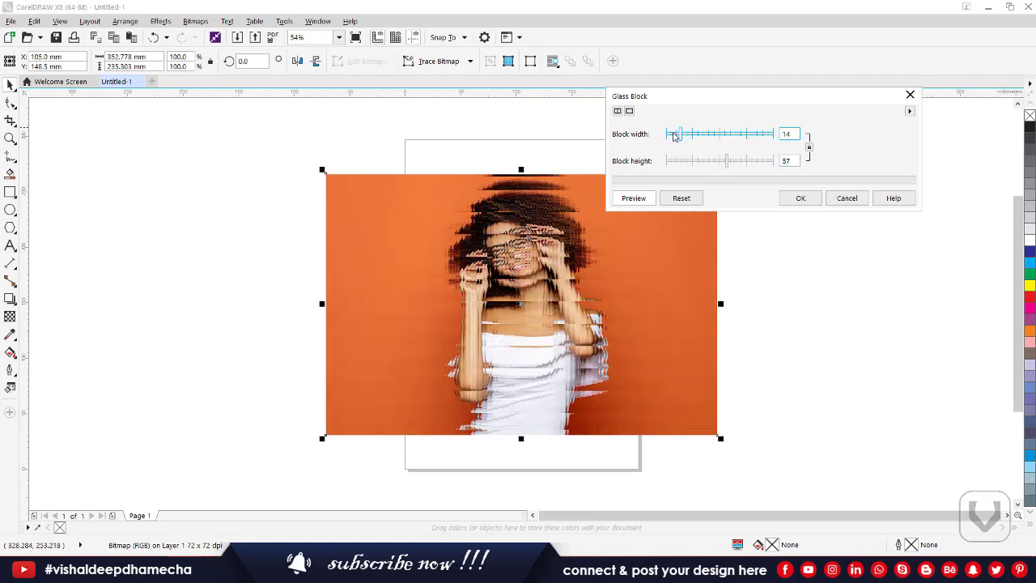
left_click(673, 135)
left_click(684, 161)
left_click(671, 162)
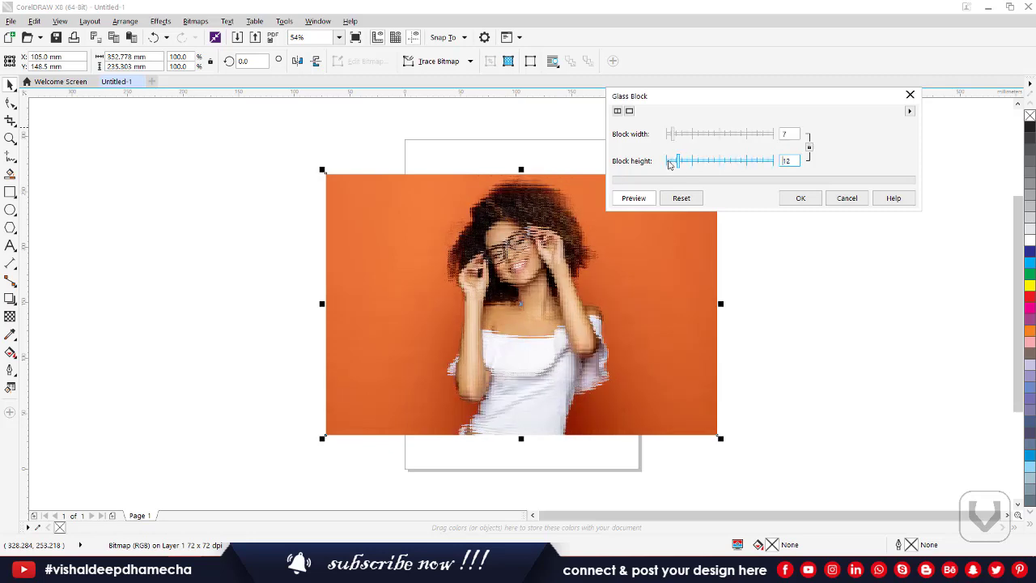
left_click(688, 135)
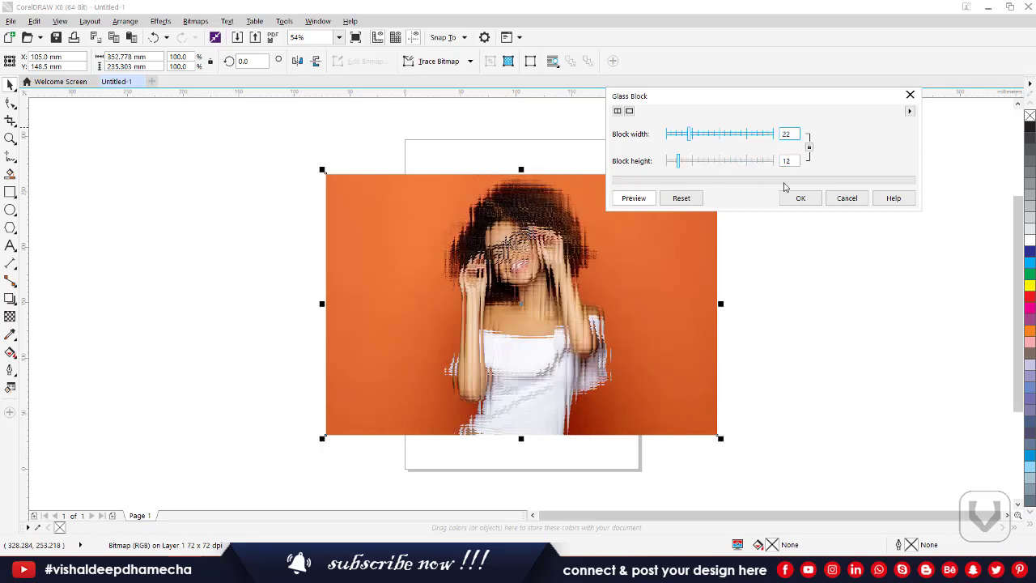
left_click(846, 197)
Preview the Kid's Play effect on the photo with the Lite Pegs game
left_click(196, 22)
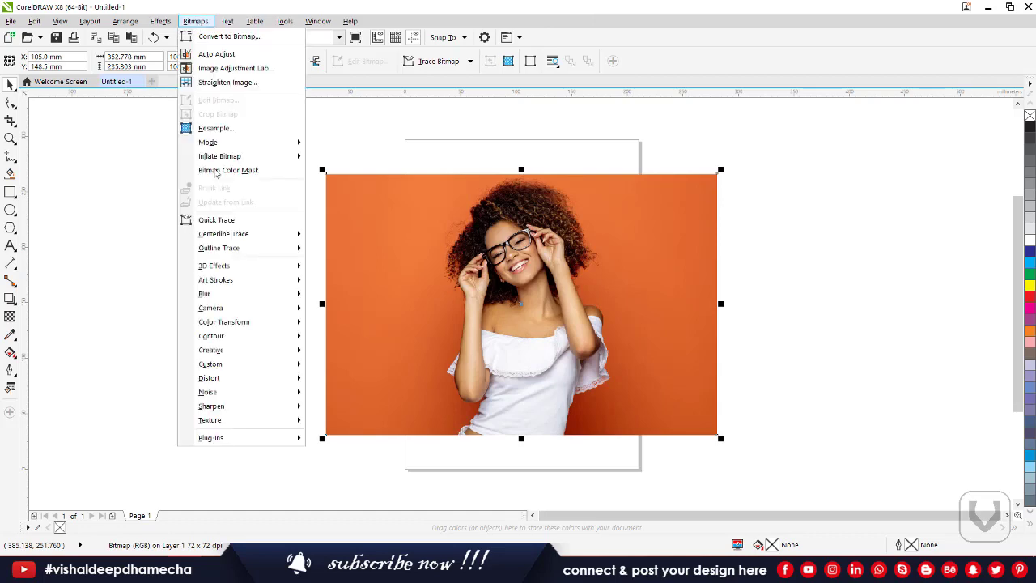
mouse_move(259, 350)
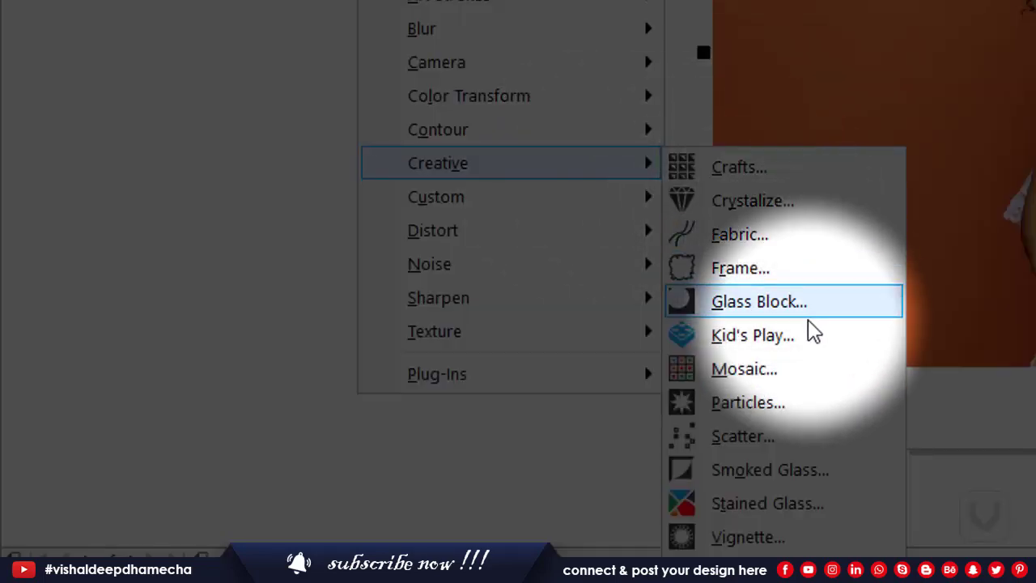
left_click(785, 335)
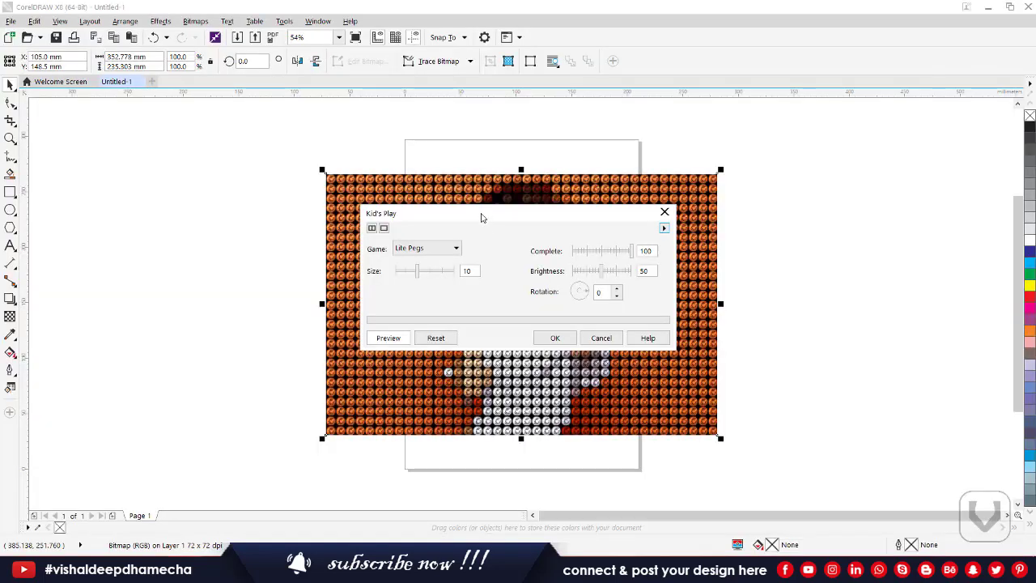
left_click_drag(481, 217, 771, 96)
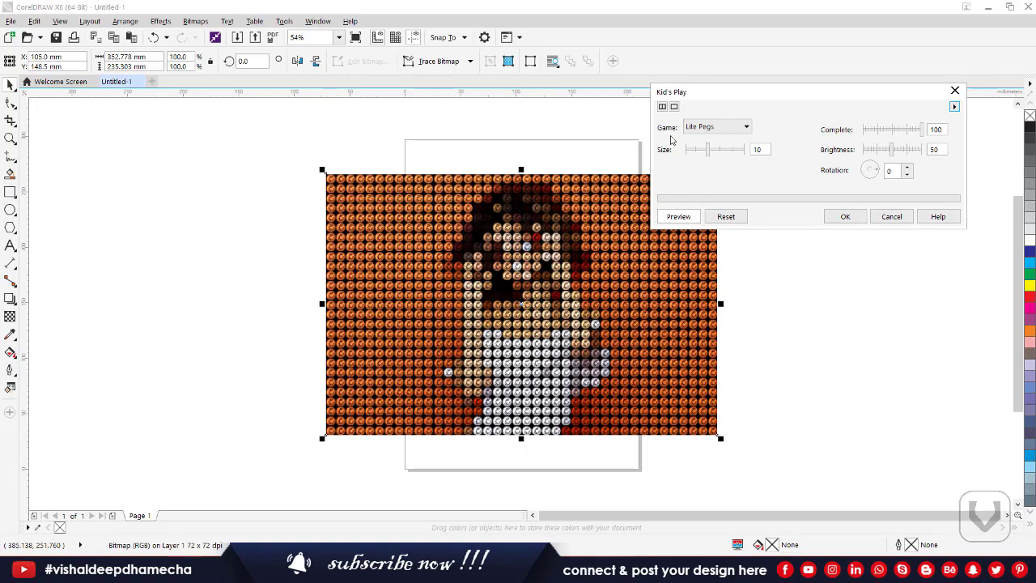
left_click(696, 126)
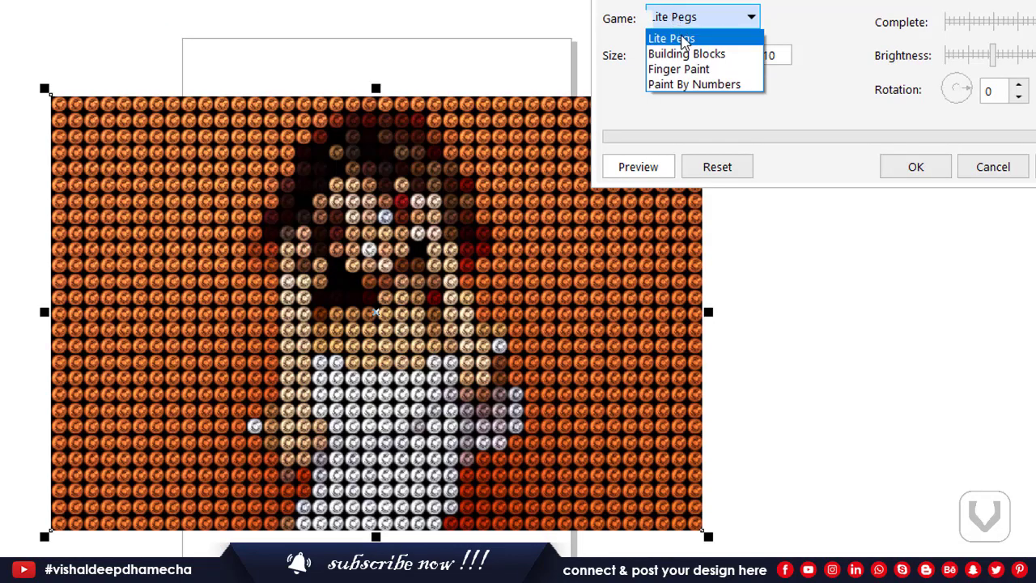
left_click(684, 43)
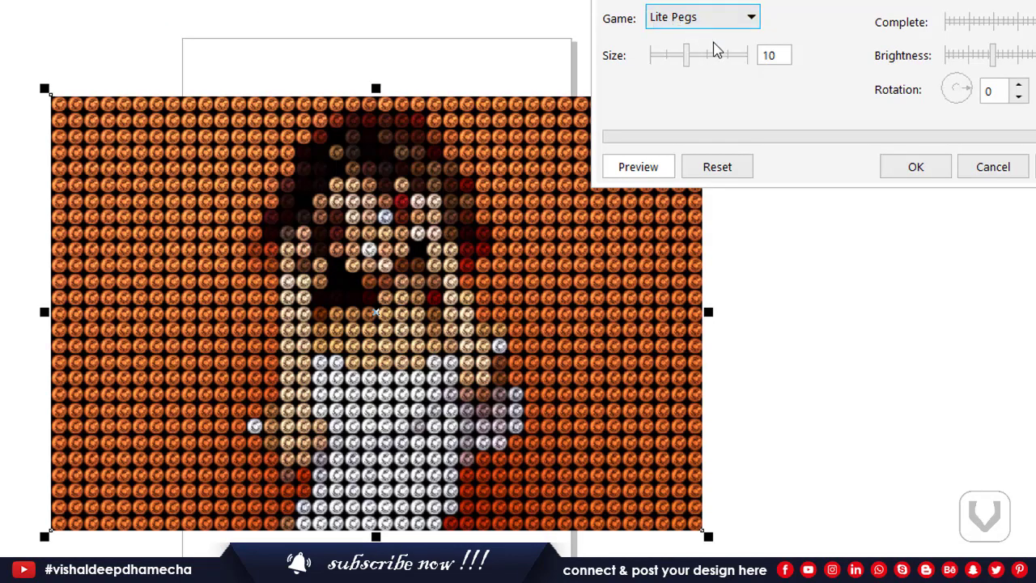
Try a larger peg size for Lite Pegs, and reduce the size to 1
left_click(716, 56)
left_click_drag(715, 60, 730, 57)
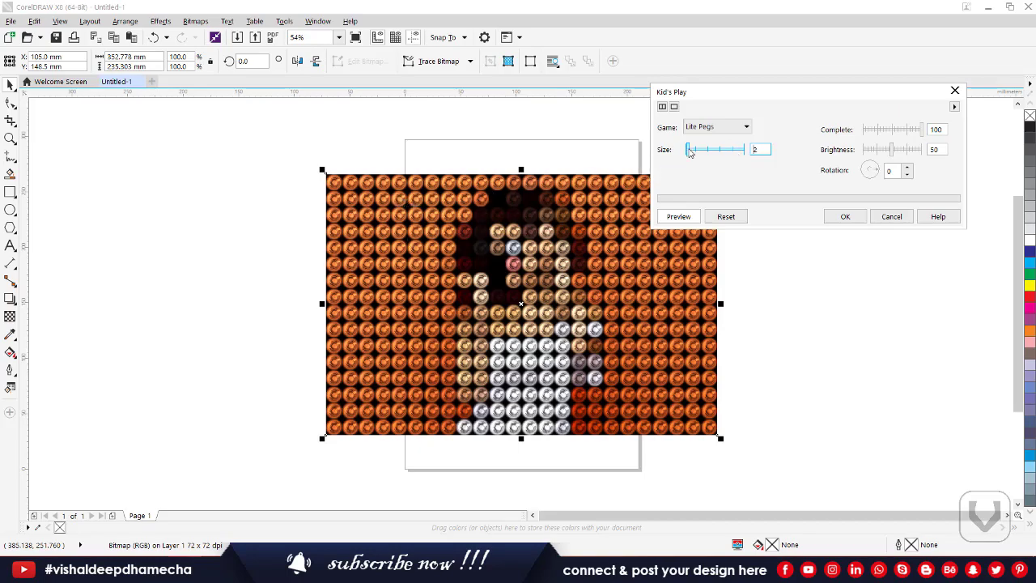
left_click_drag(690, 152, 655, 154)
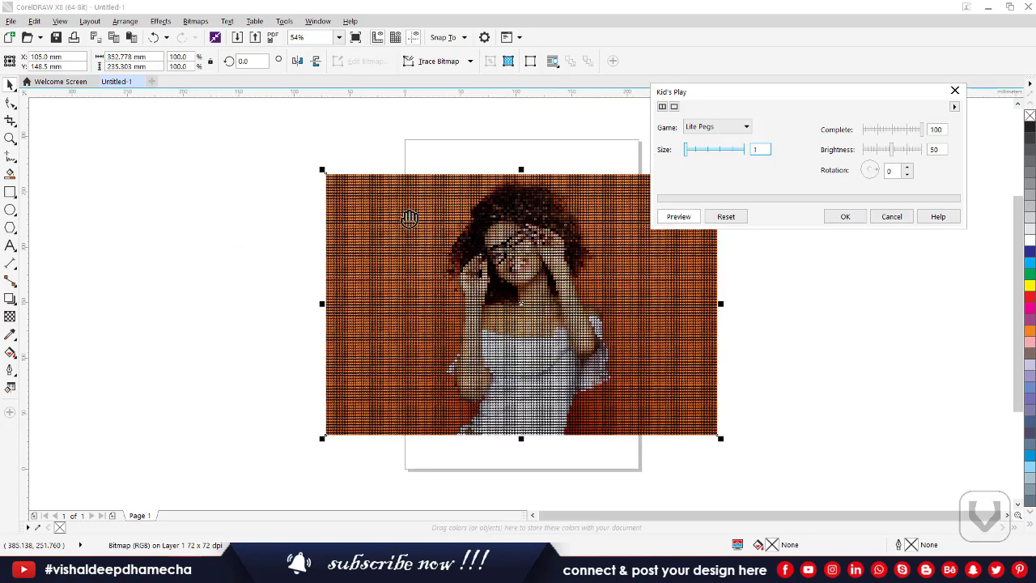
Switch the game to Building Blocks, try sizes 13 and 20, and set the rotation to 180
left_click(700, 128)
left_click(698, 149)
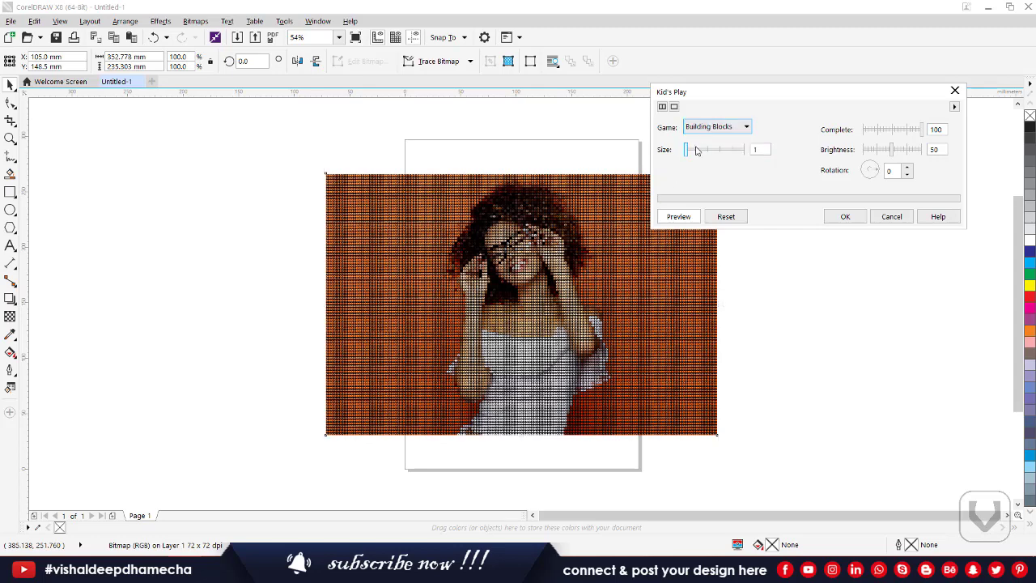
left_click_drag(686, 150, 715, 155)
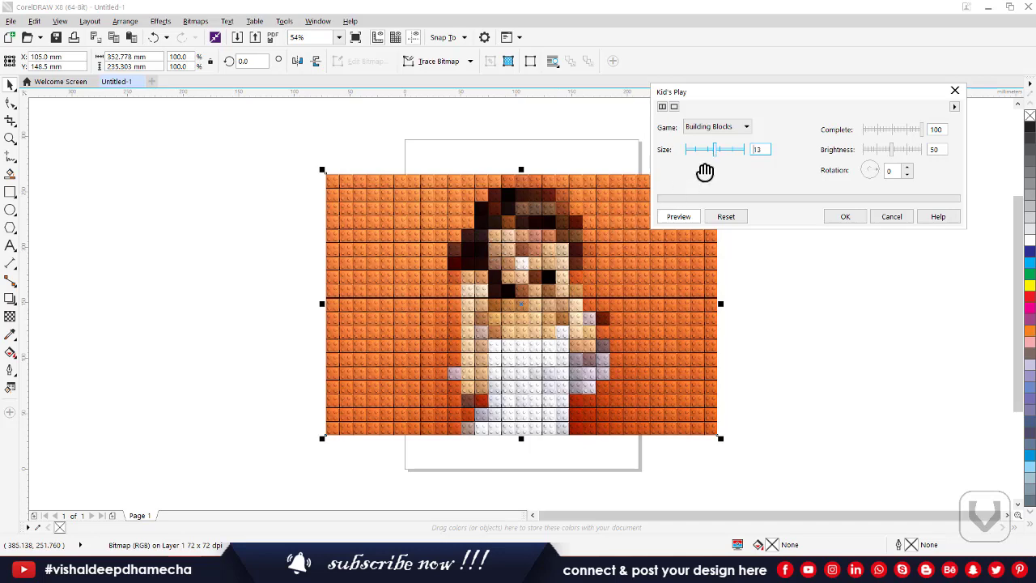
left_click(732, 155)
left_click(733, 154)
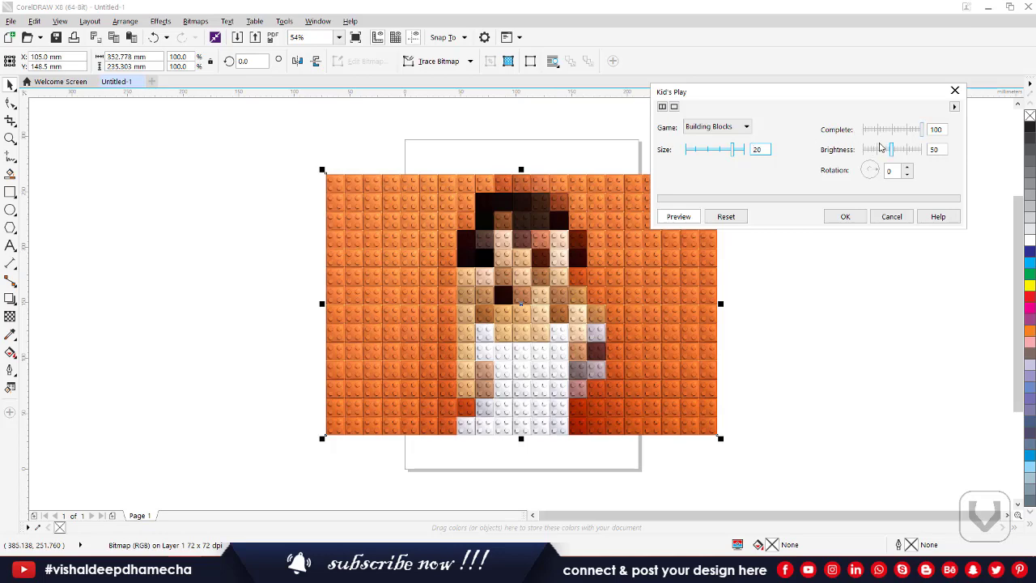
left_click(872, 173)
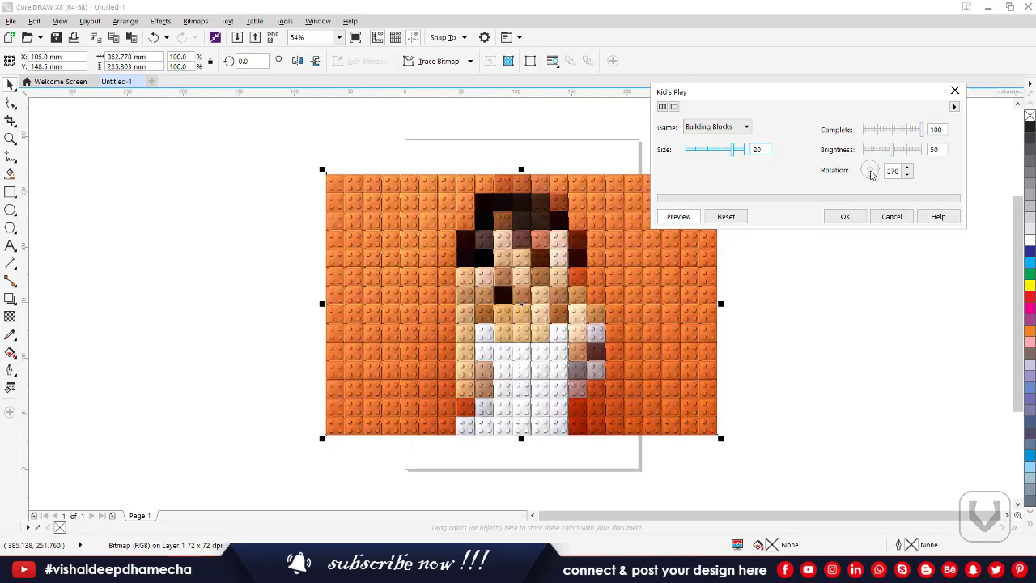
Switch the game to Finger Paint, and try sizes 4 and 17
left_click(714, 127)
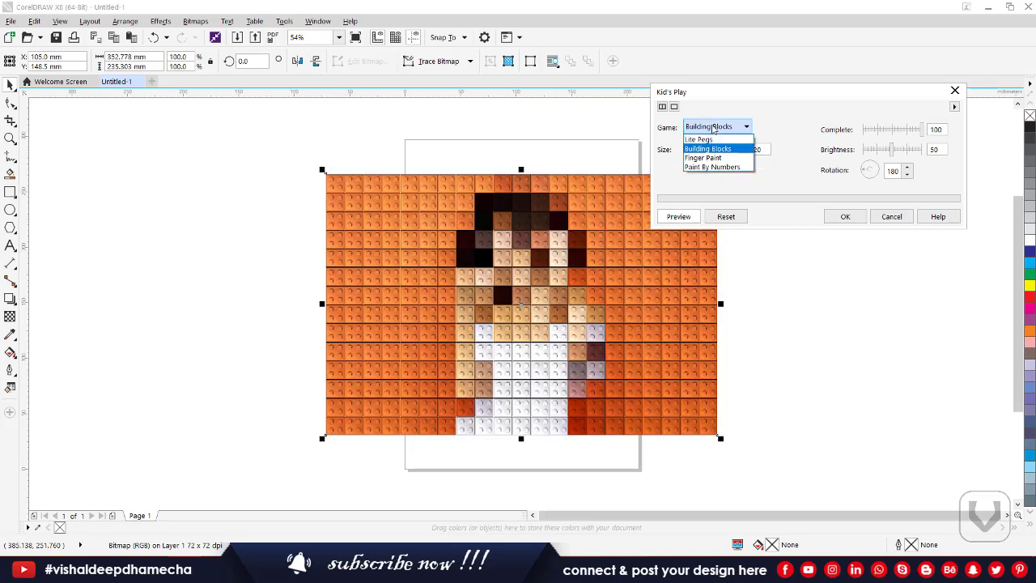
left_click(711, 158)
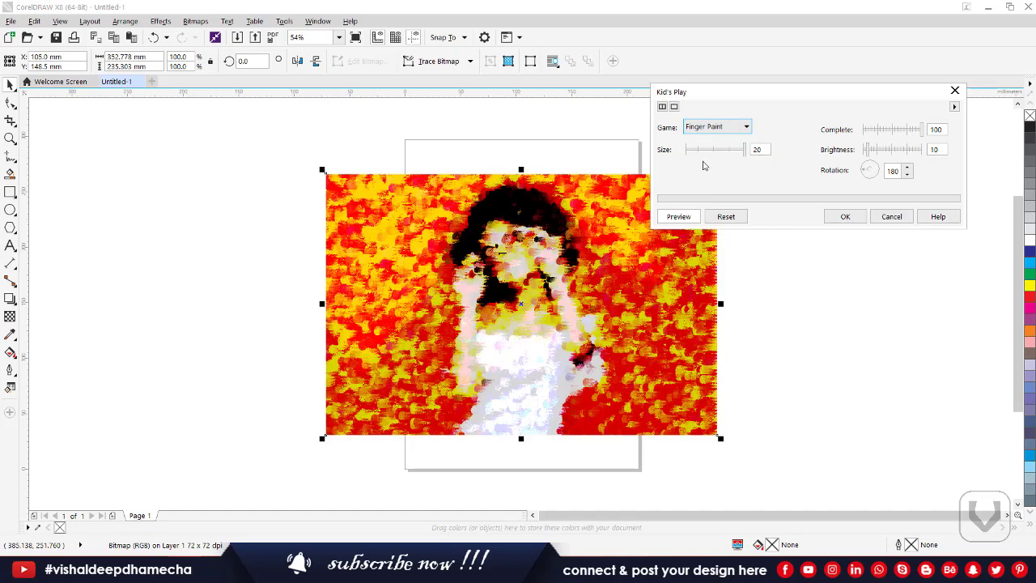
left_click(694, 151)
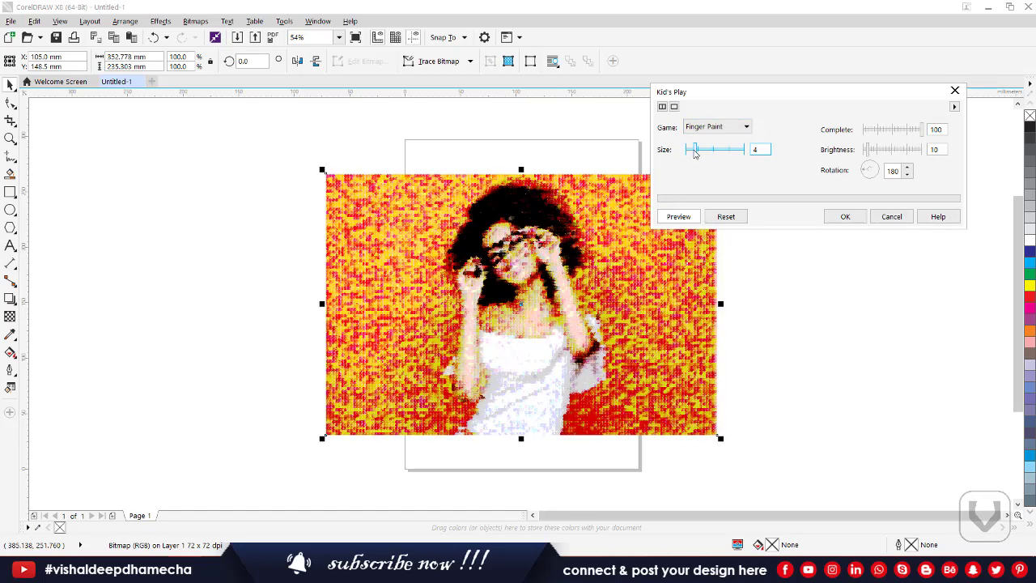
left_click(686, 151)
left_click_drag(723, 152, 738, 151)
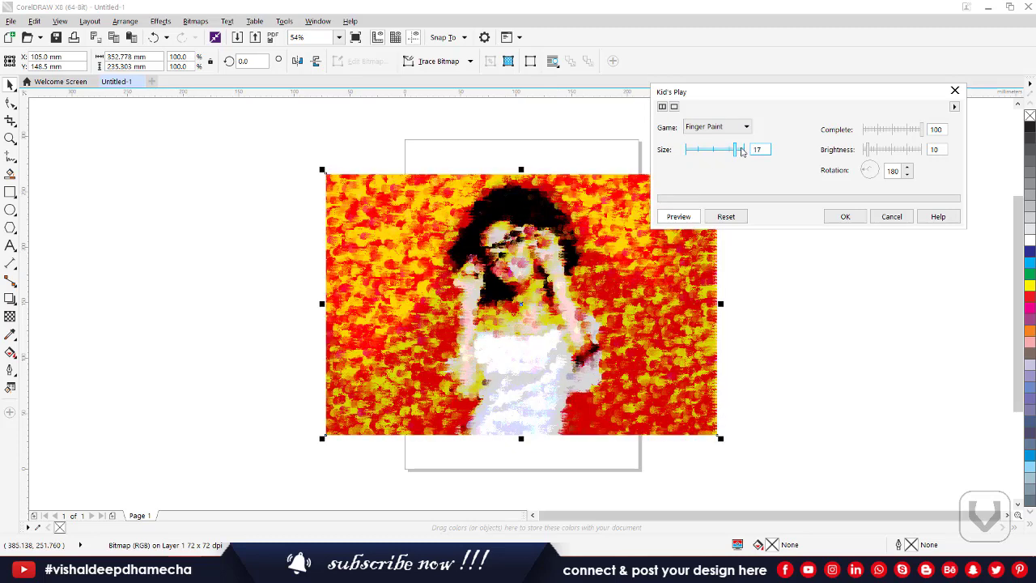
Switch the Kid's Play game to Paint By Numbers and try low detail levels, ending with detail 1
left_click(704, 127)
left_click(704, 167)
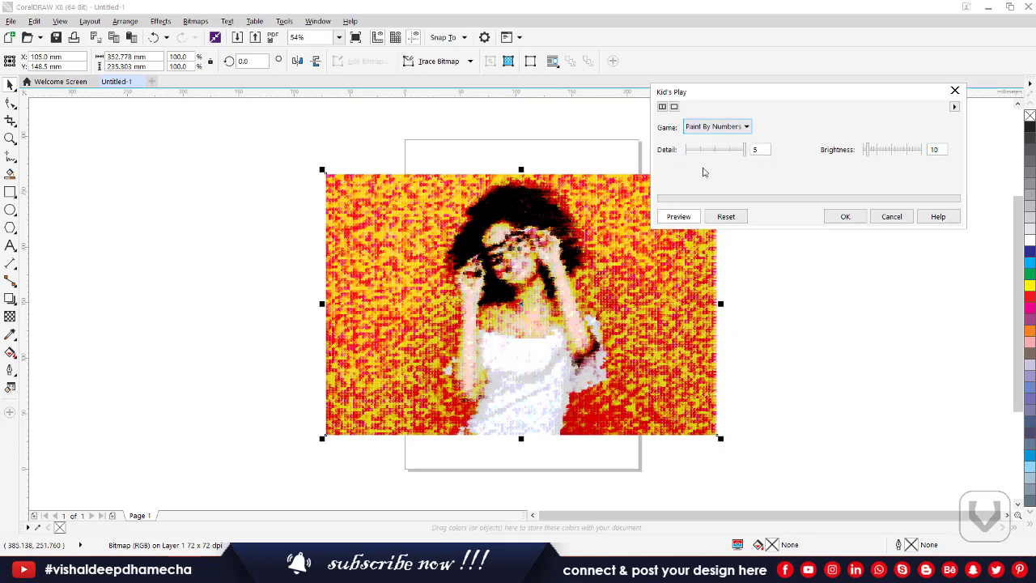
left_click_drag(744, 150, 703, 156)
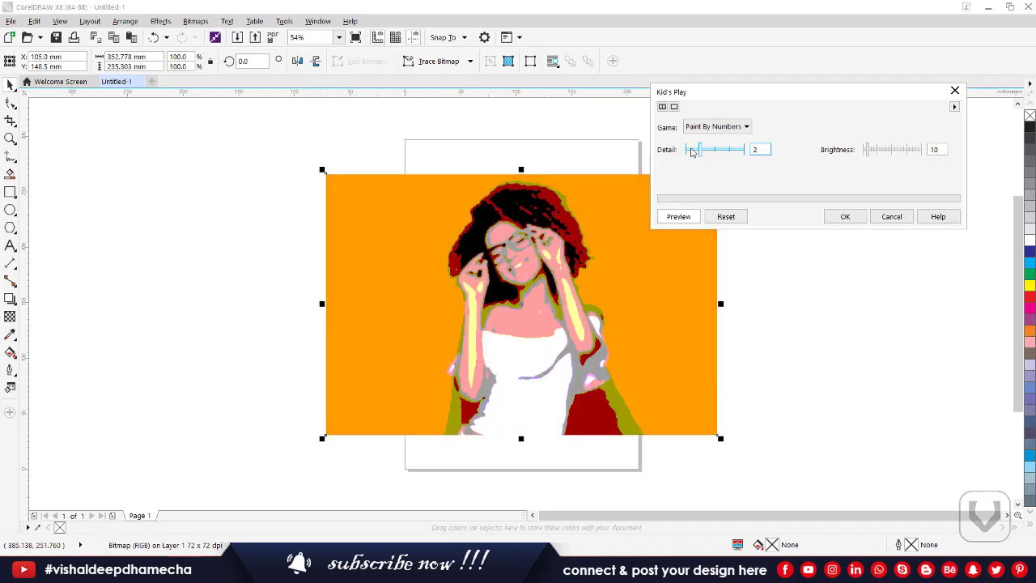
left_click(692, 150)
left_click(701, 152)
left_click(709, 151)
left_click(695, 152)
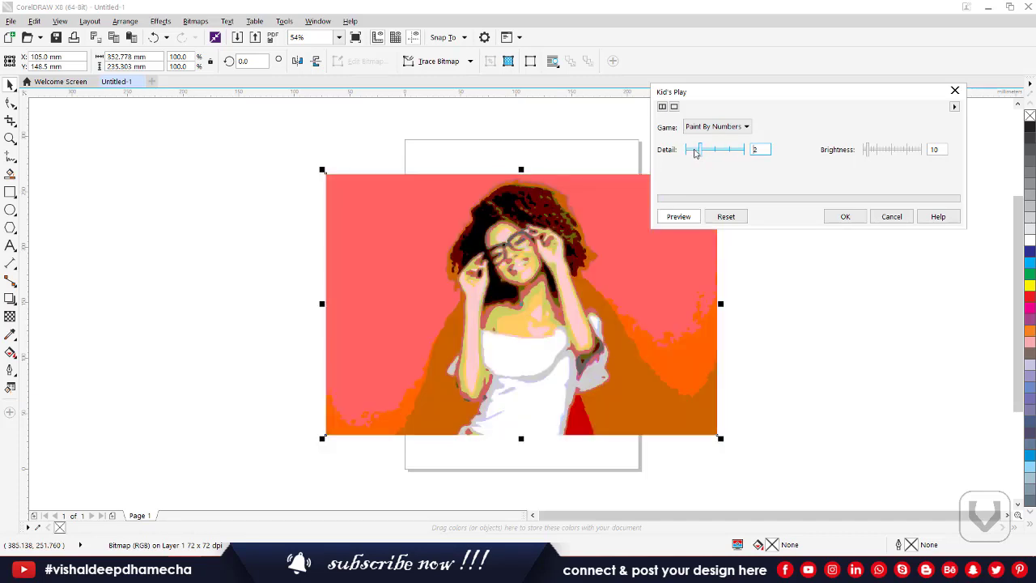
left_click(689, 153)
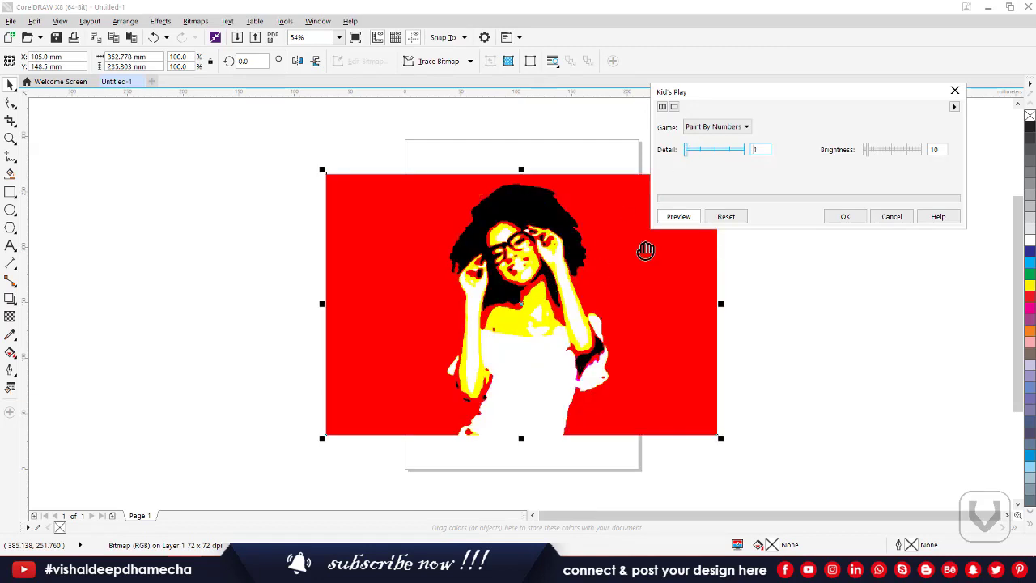
Try Paint By Numbers with detail 3 and brightness 49, and discard the Kid's Play effect
left_click(717, 158)
left_click(726, 149)
left_click_drag(868, 148, 895, 154)
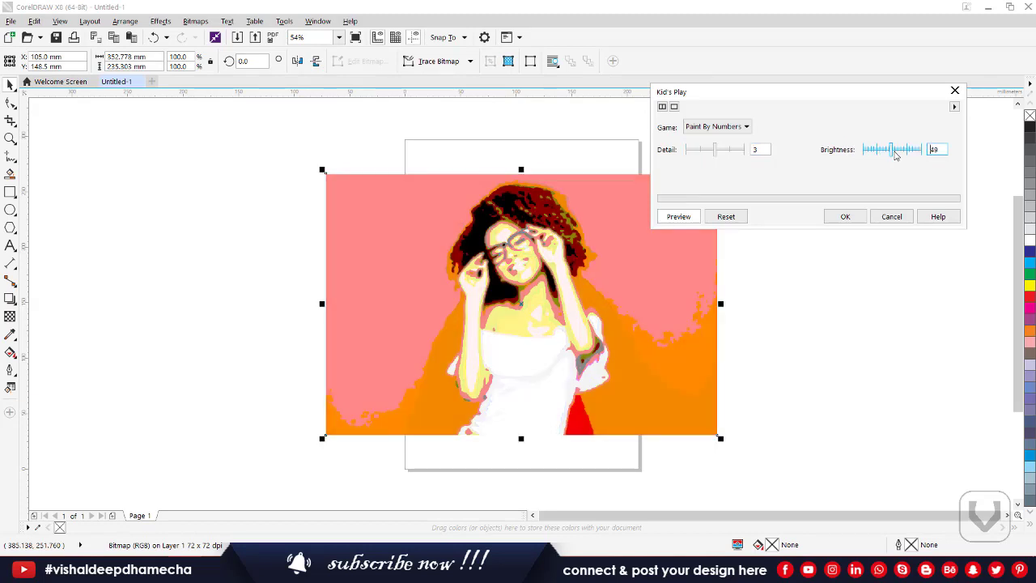
left_click(889, 217)
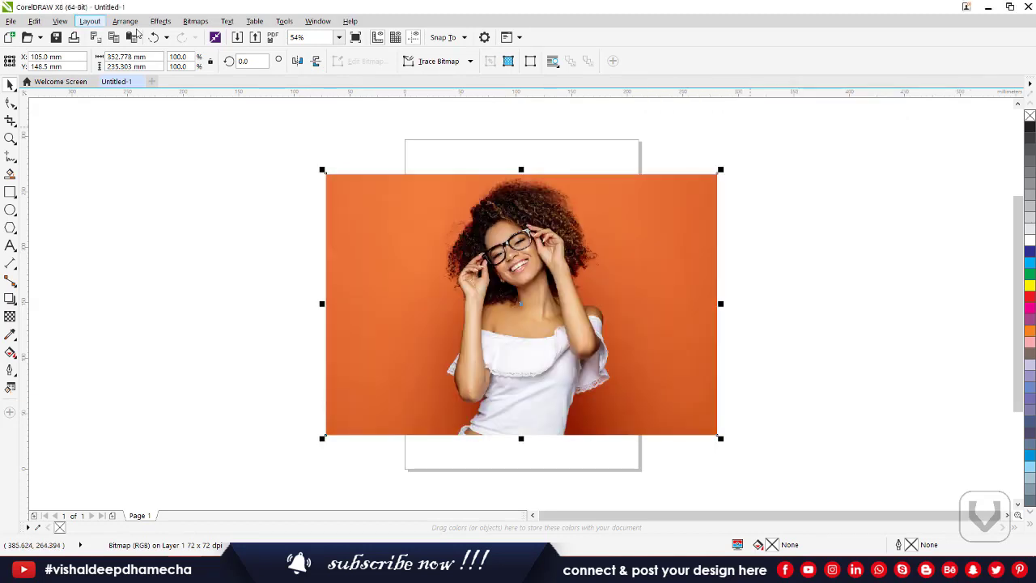
Preview the Creative Mosaic effect on the photo with the background color set to yellow #DDE32B
left_click(202, 24)
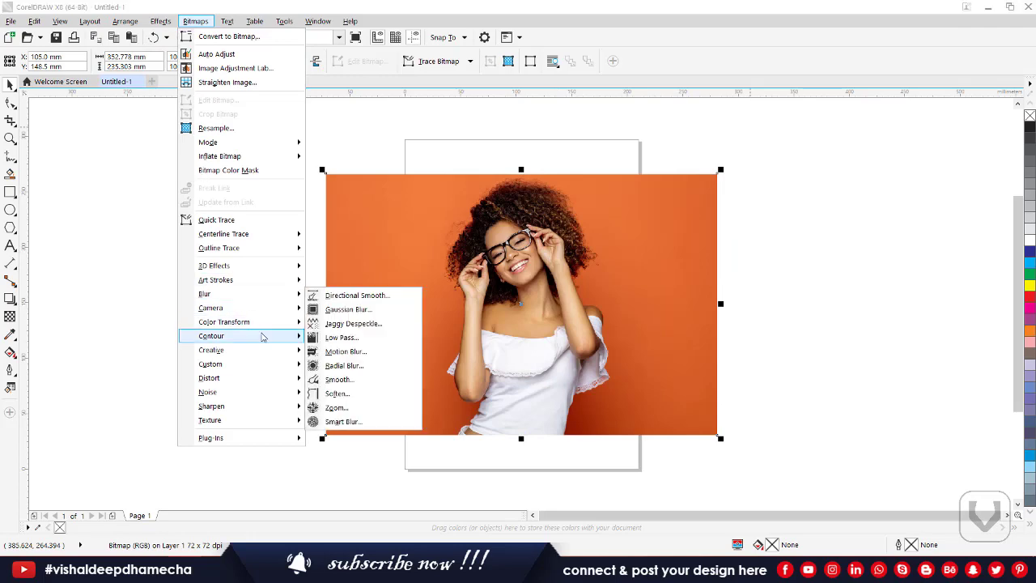
mouse_move(266, 354)
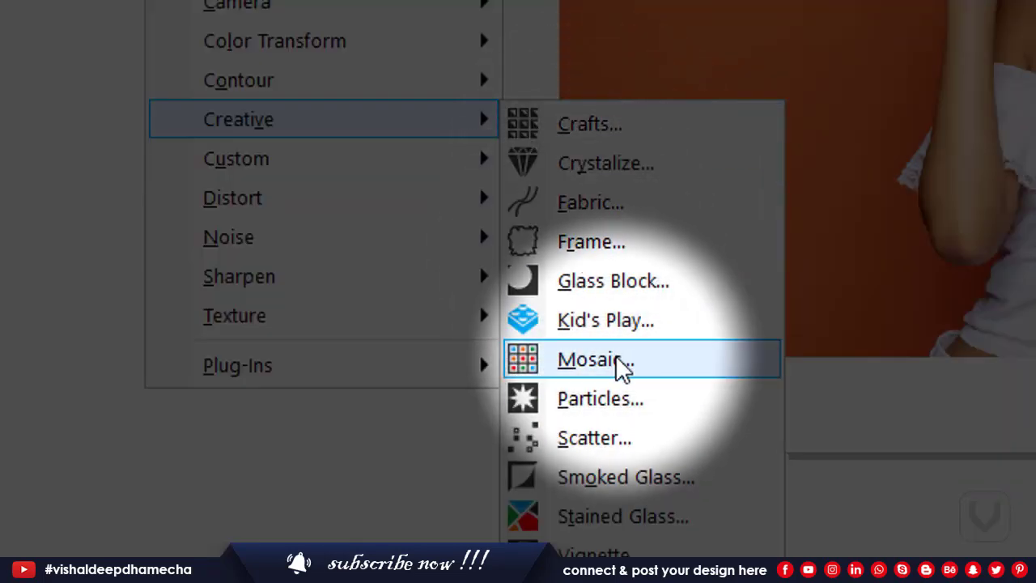
left_click(347, 435)
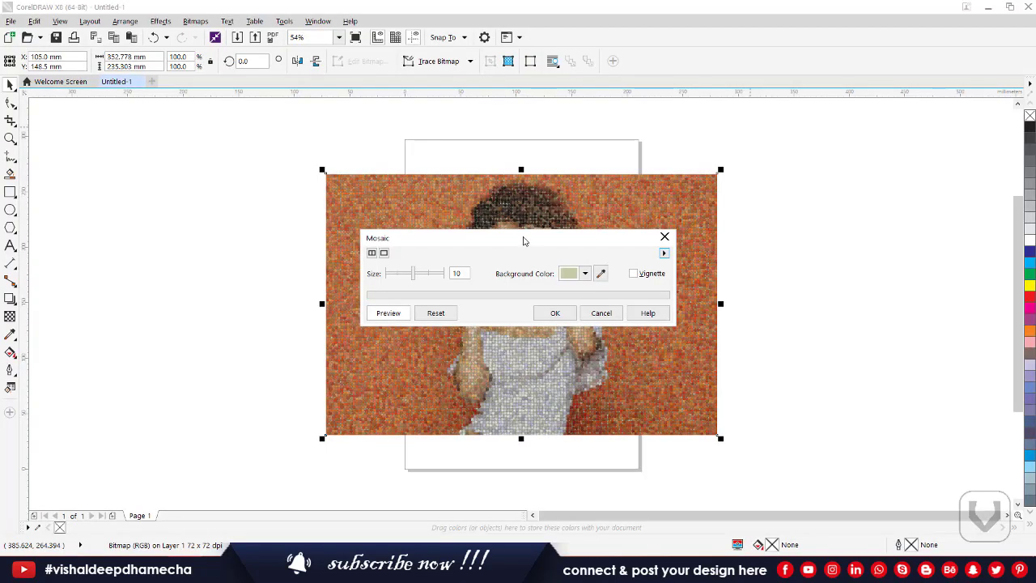
left_click_drag(523, 240, 797, 152)
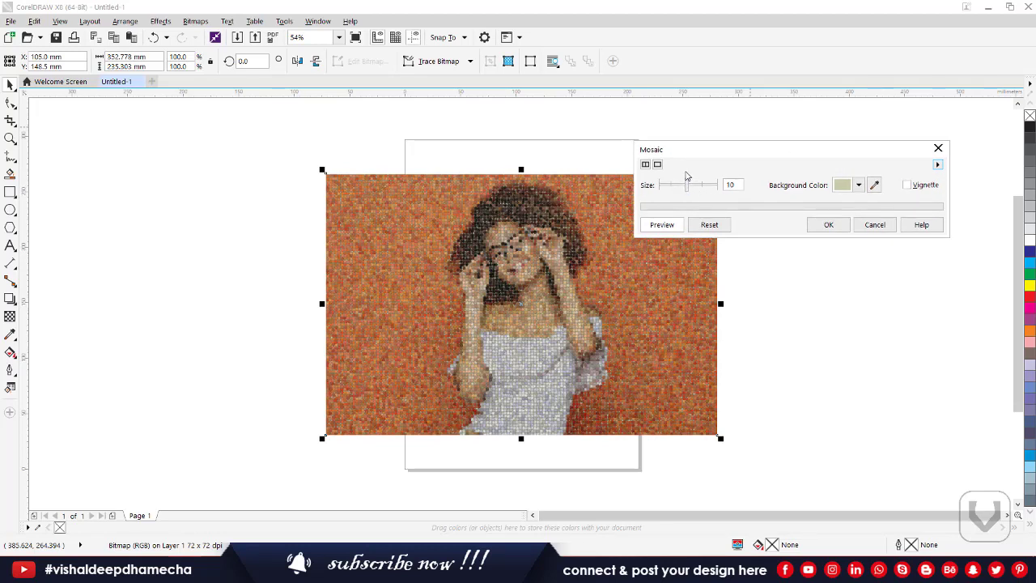
left_click(859, 186)
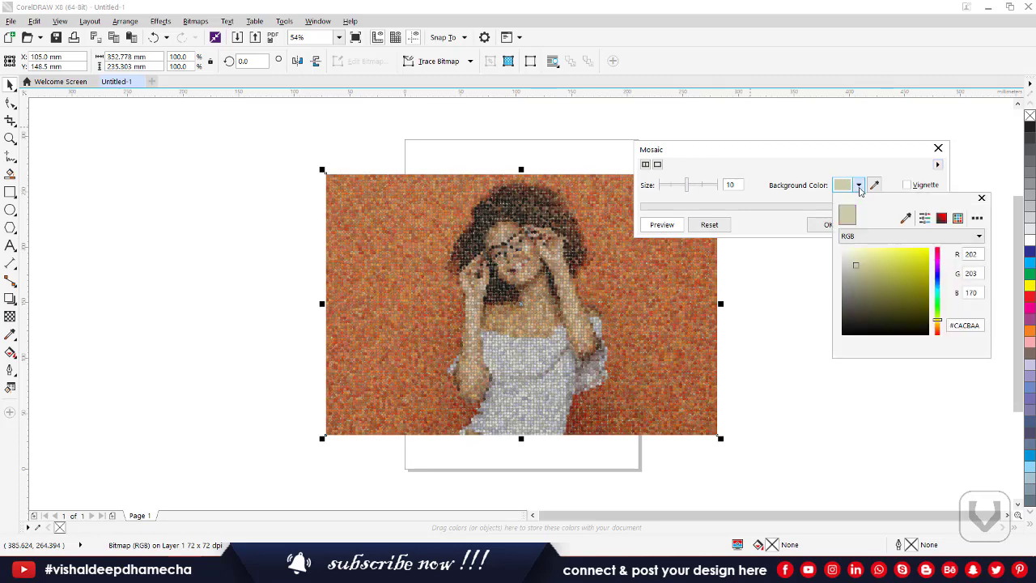
left_click(912, 257)
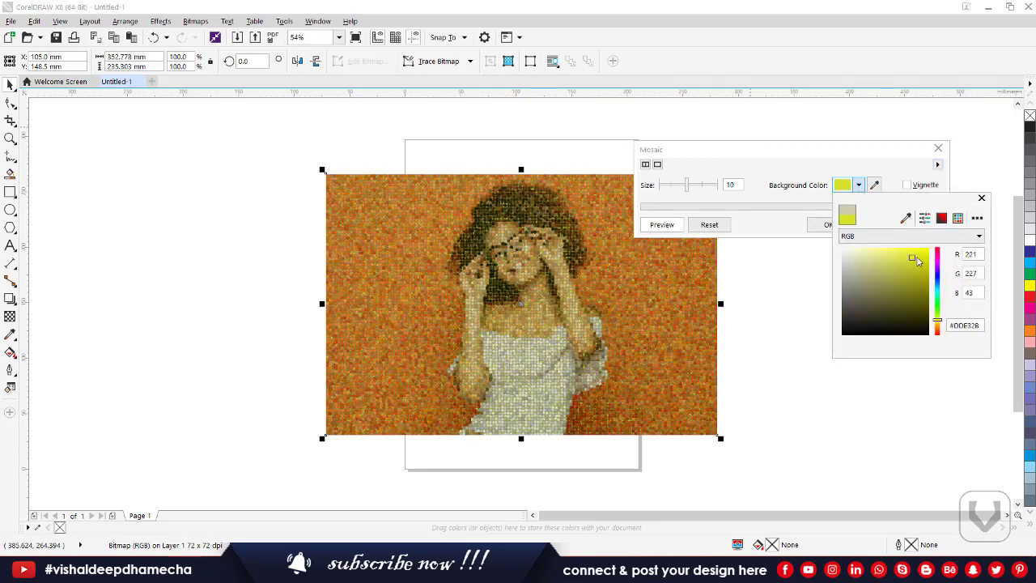
left_click(845, 133)
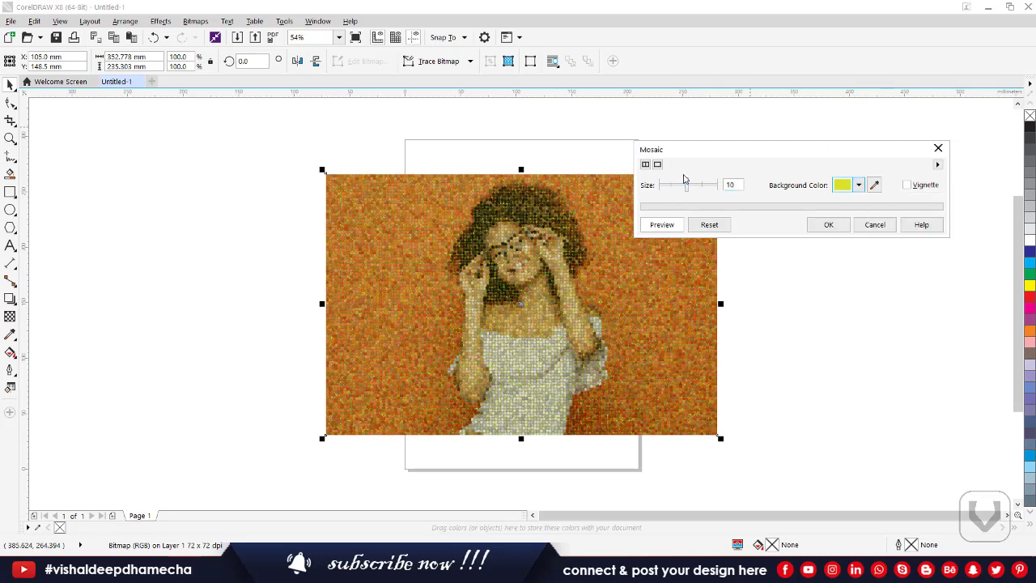
Try Mosaic tile sizes 3 and 18, and set the size to 13
left_click_drag(671, 185, 662, 188)
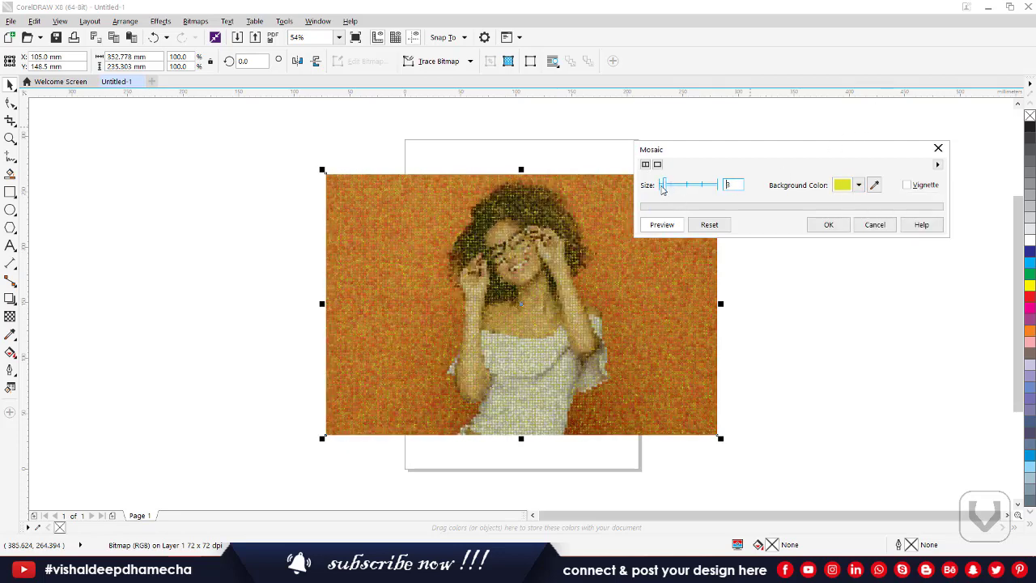
left_click(711, 188)
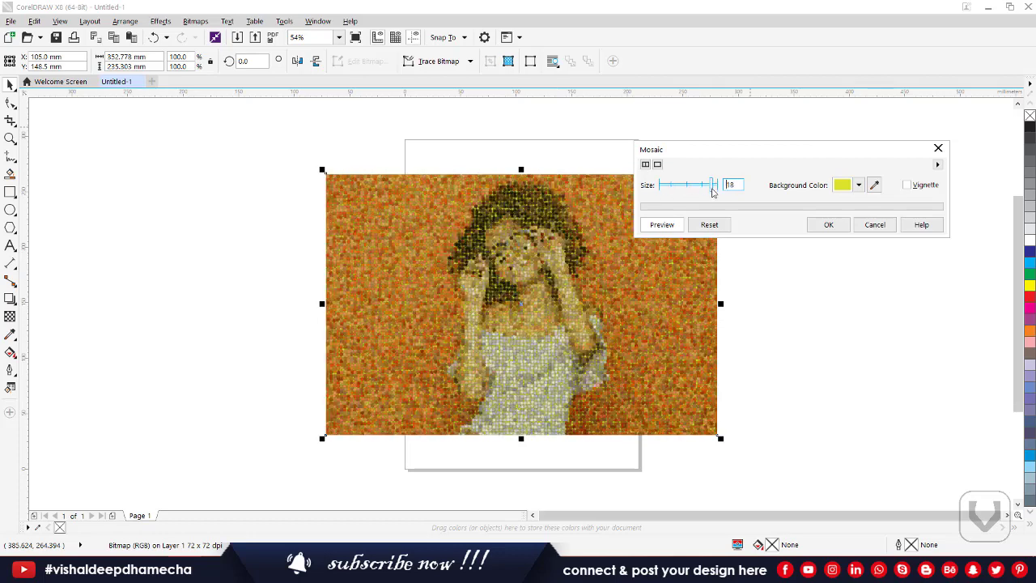
left_click_drag(710, 189, 694, 189)
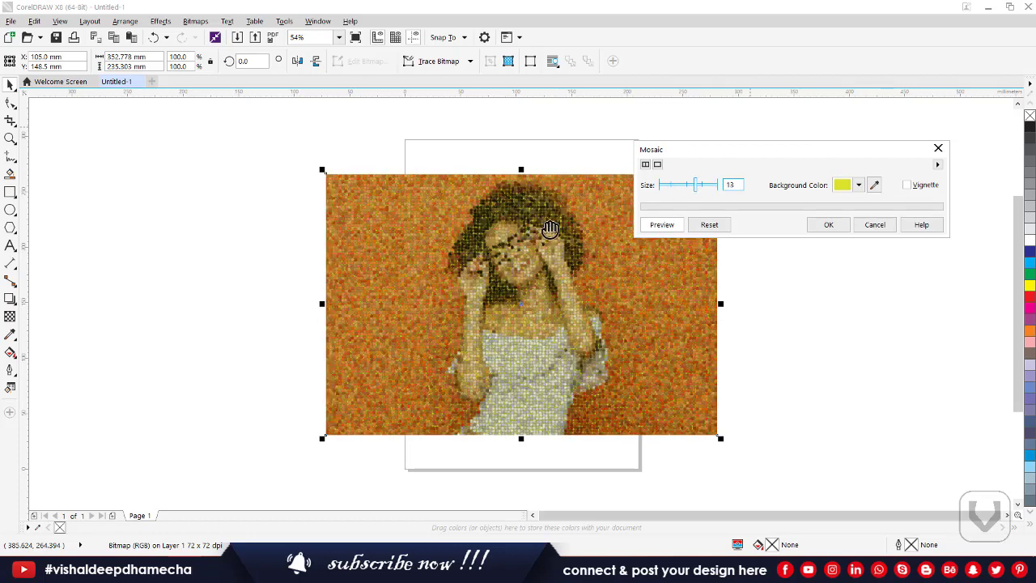
Set the Mosaic background color to pink #E32C7E, and try the Vignette option on and off
left_click(858, 185)
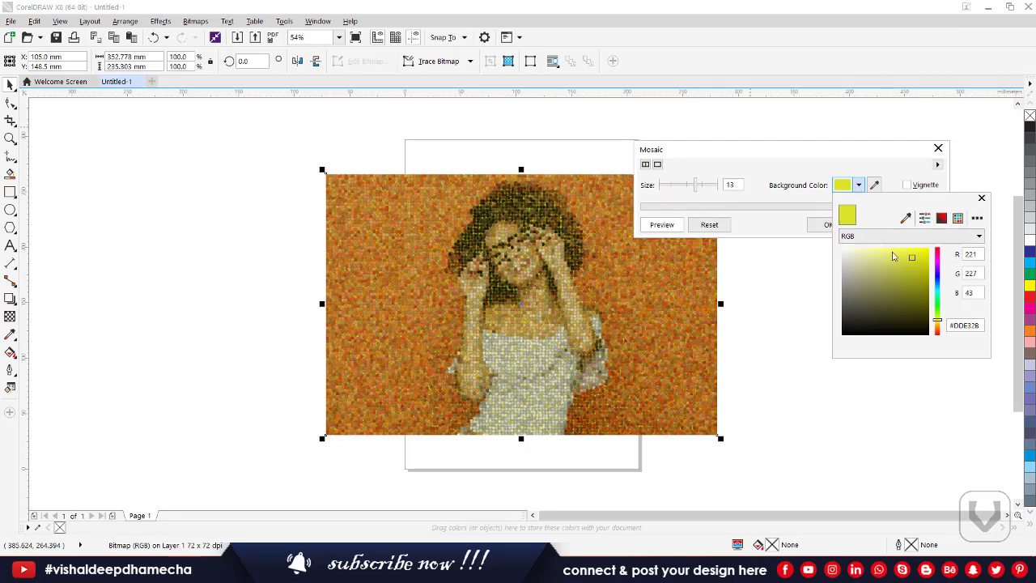
left_click(938, 257)
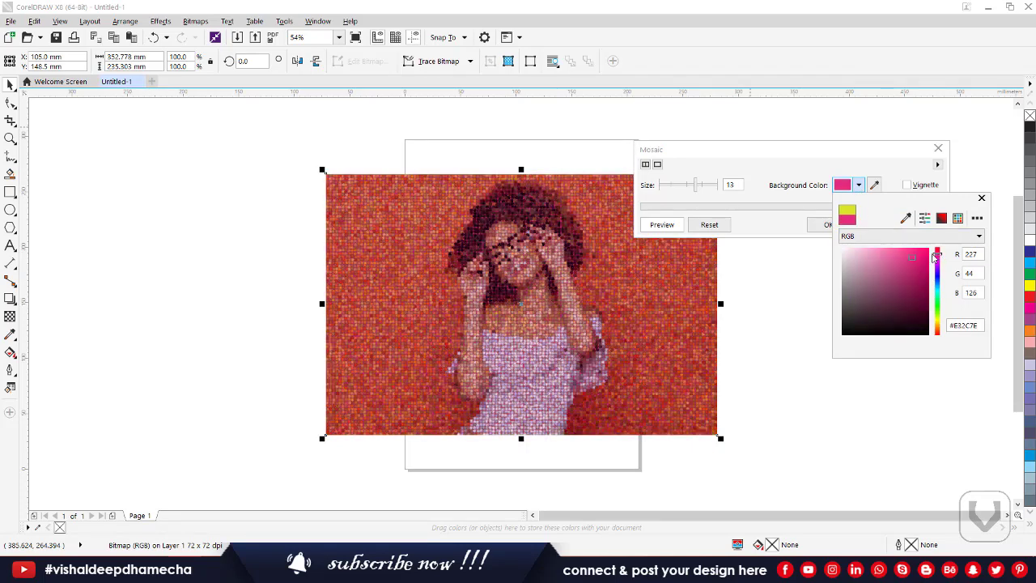
left_click(905, 218)
left_click(897, 156)
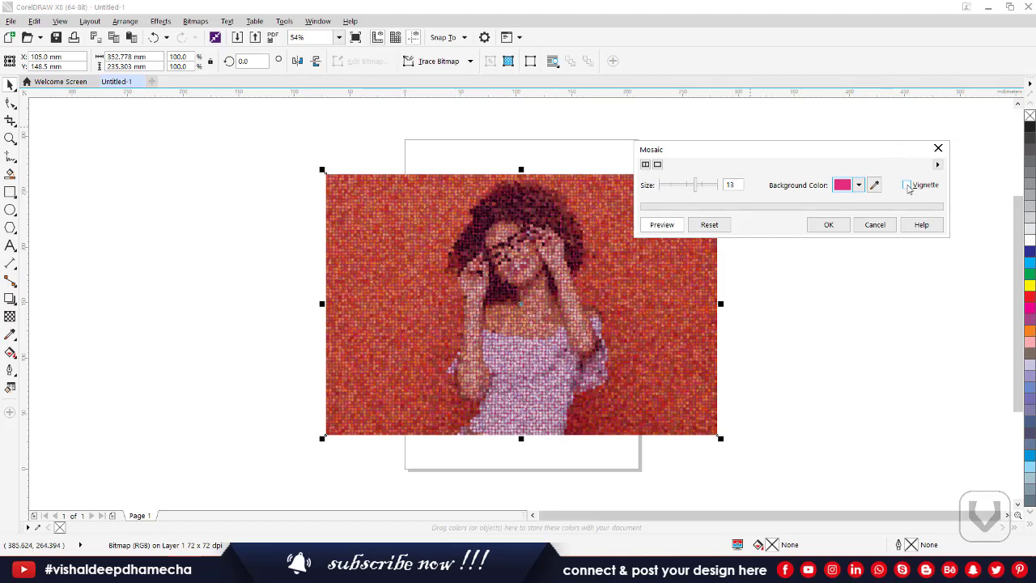
left_click(906, 186)
left_click(907, 185)
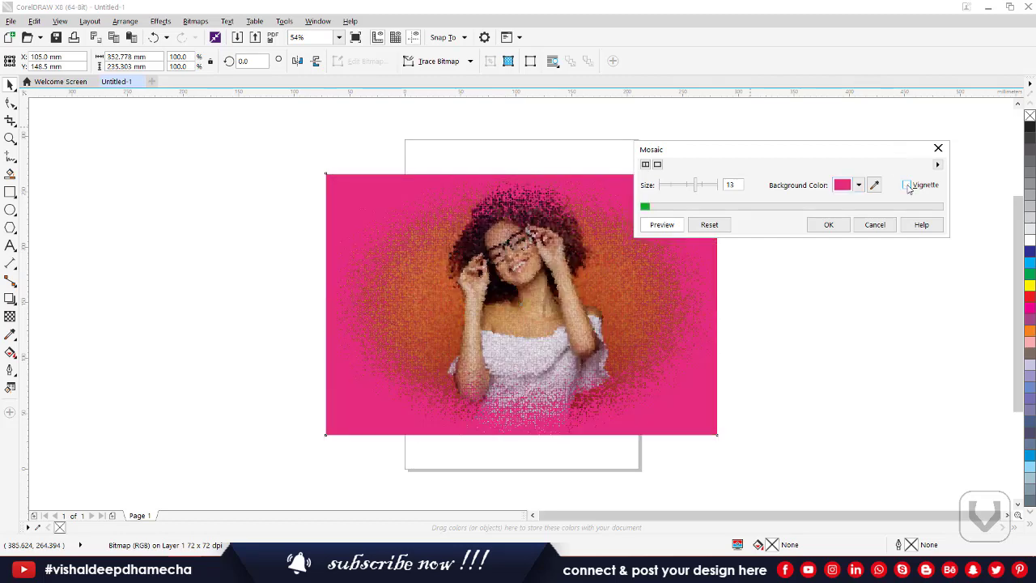
Switch from Mosaic to the Cubist art stroke effect to preview it, and discard the effect
left_click(939, 165)
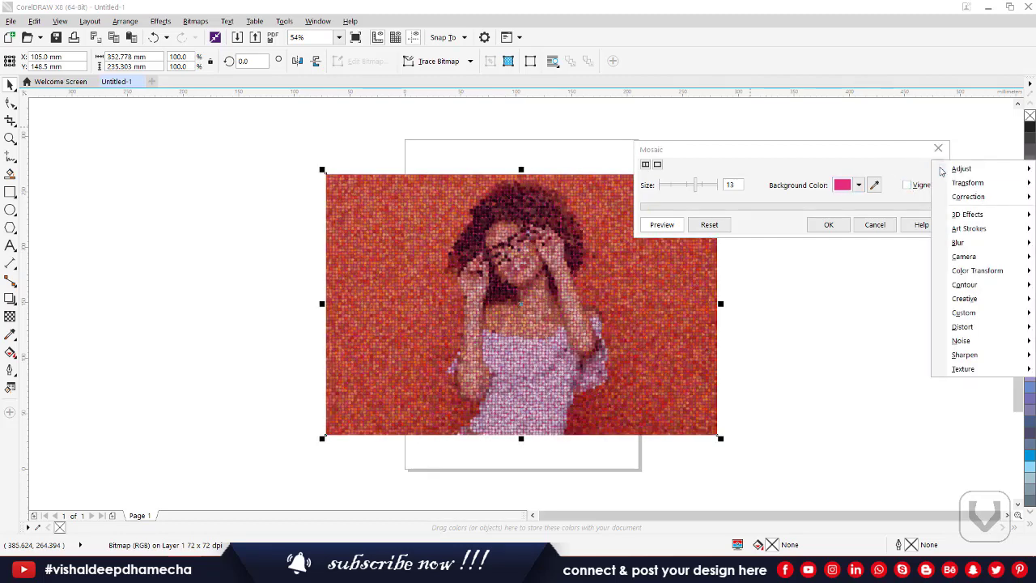
mouse_move(960, 229)
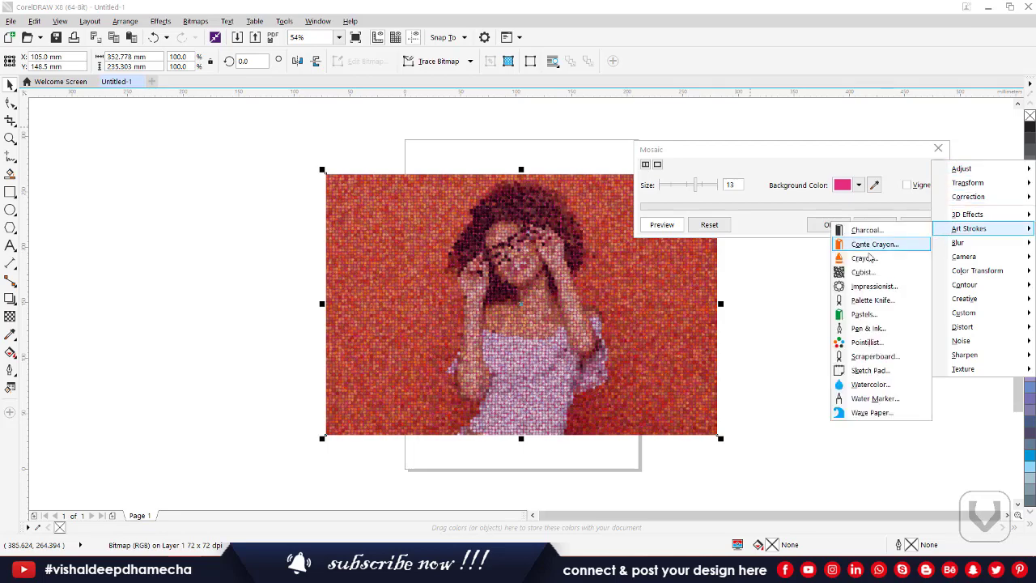
left_click(859, 272)
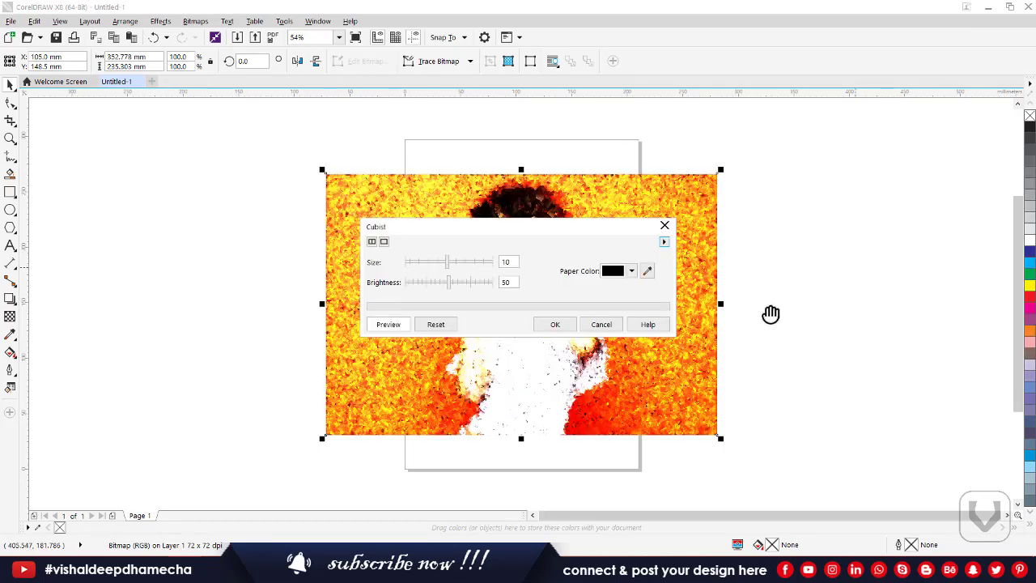
left_click(601, 324)
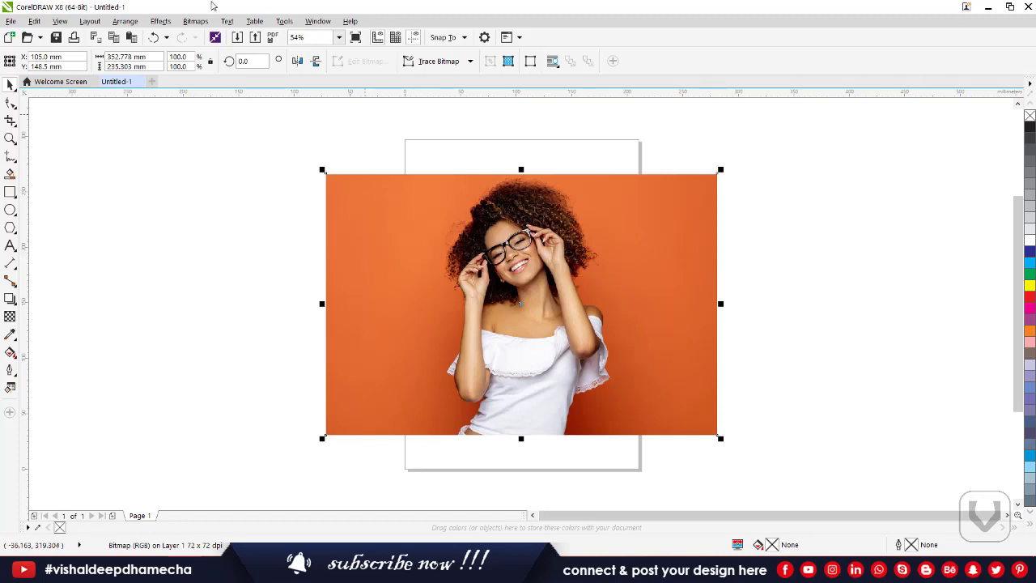
Preview the Creative Particles effect on the photo, trying the Bubbles style and returning to Stars
left_click(195, 21)
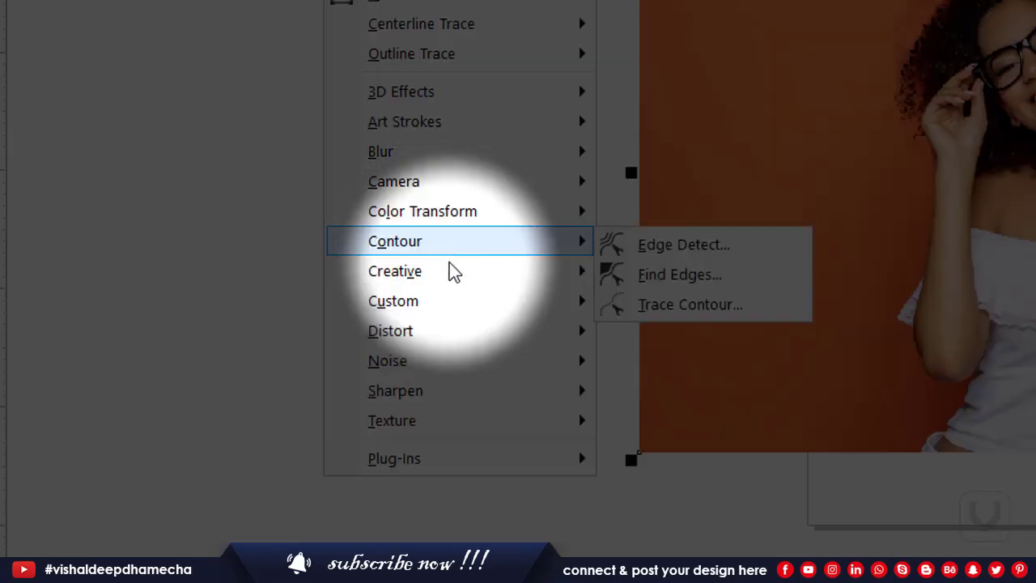
mouse_move(243, 354)
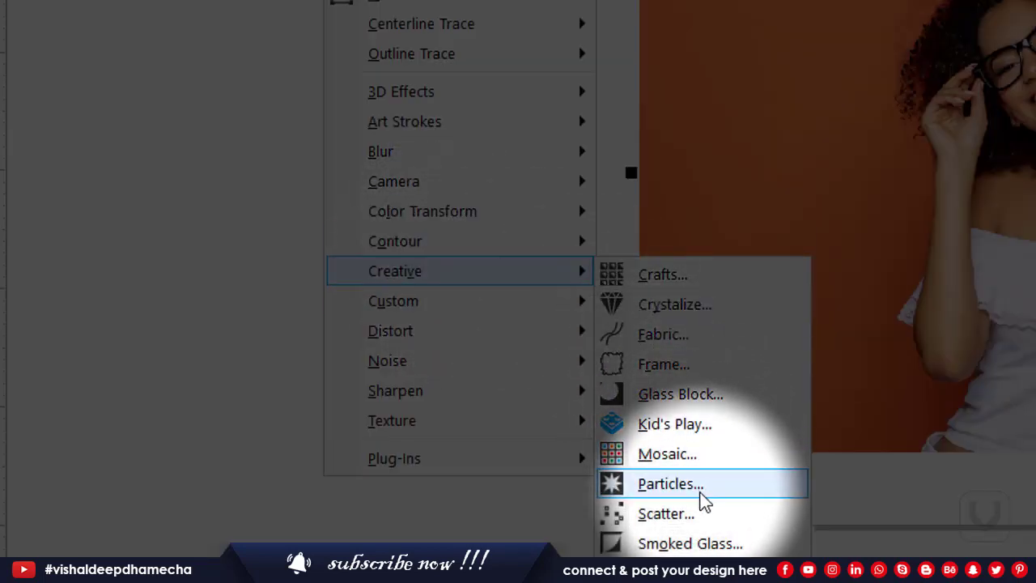
left_click(697, 488)
left_click_drag(540, 212, 818, 136)
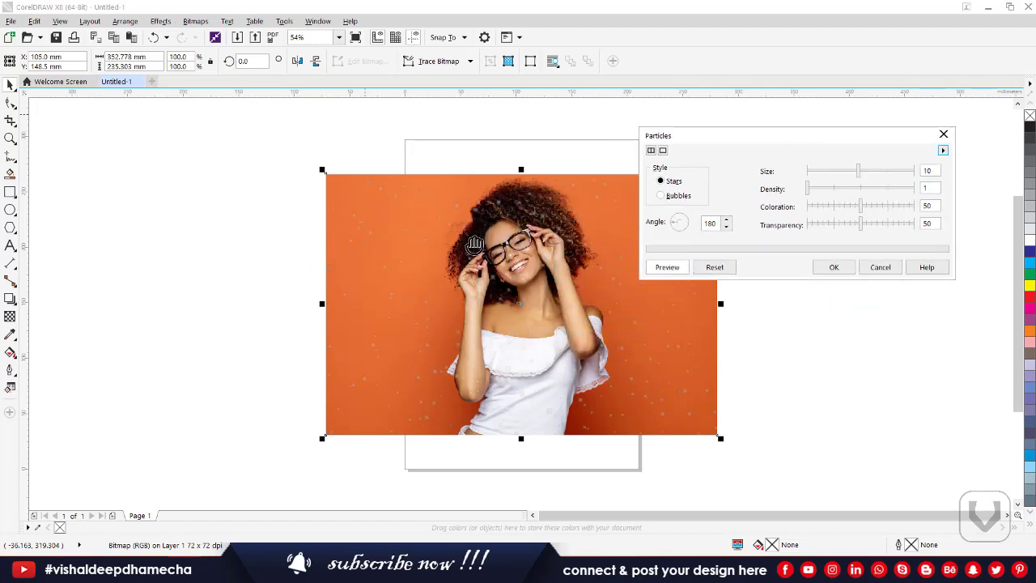
left_click(660, 196)
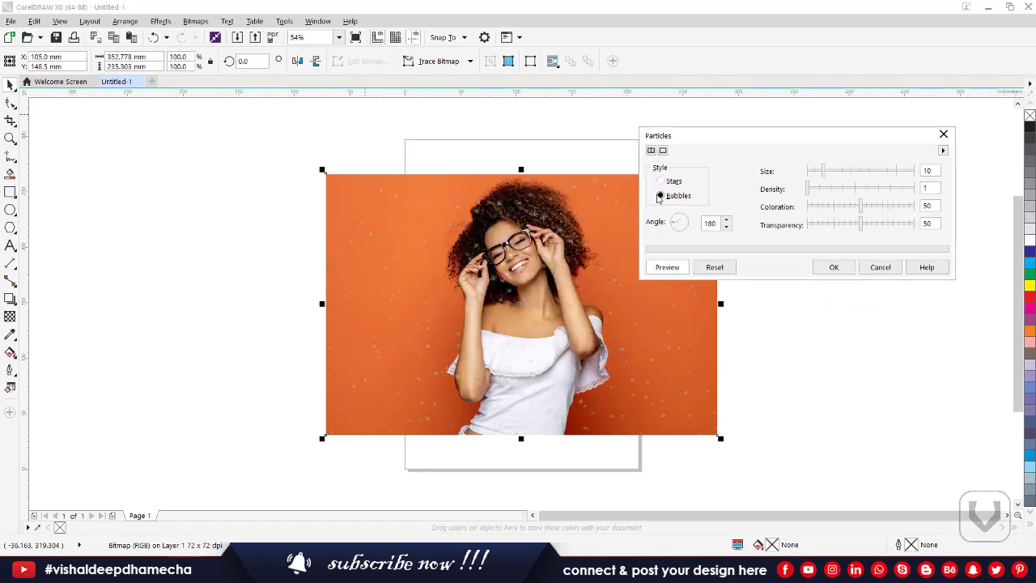
left_click(660, 181)
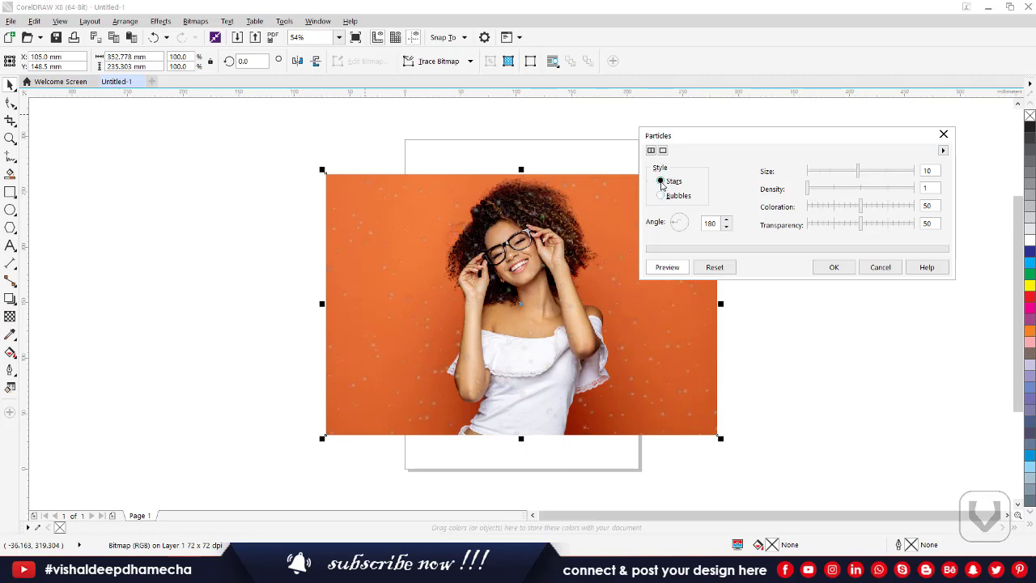
Try star size 6 and set it to 17, and set the density to 4 after trying levels 1 to 3
left_click(835, 170)
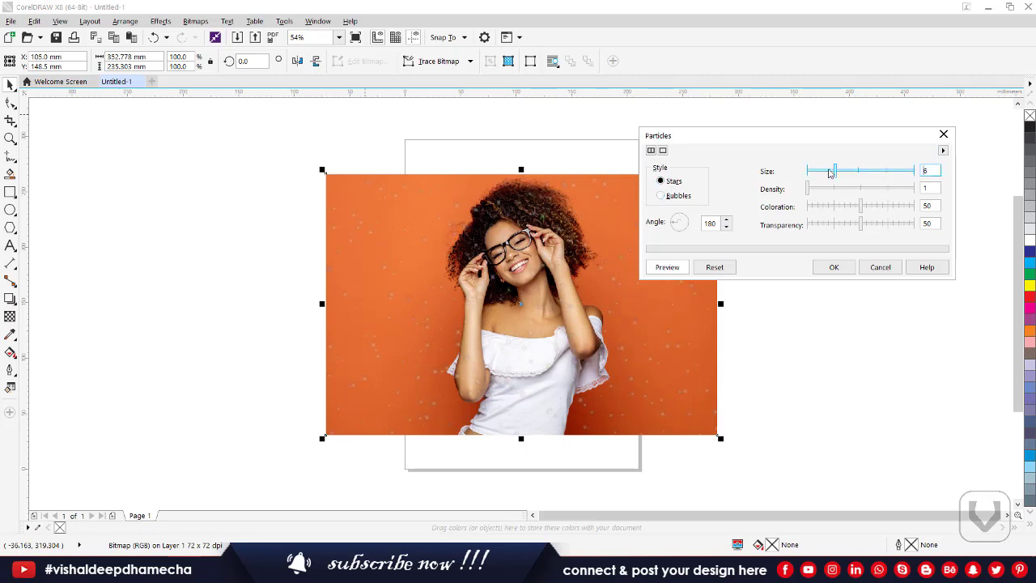
left_click_drag(865, 171, 899, 171)
left_click(861, 190)
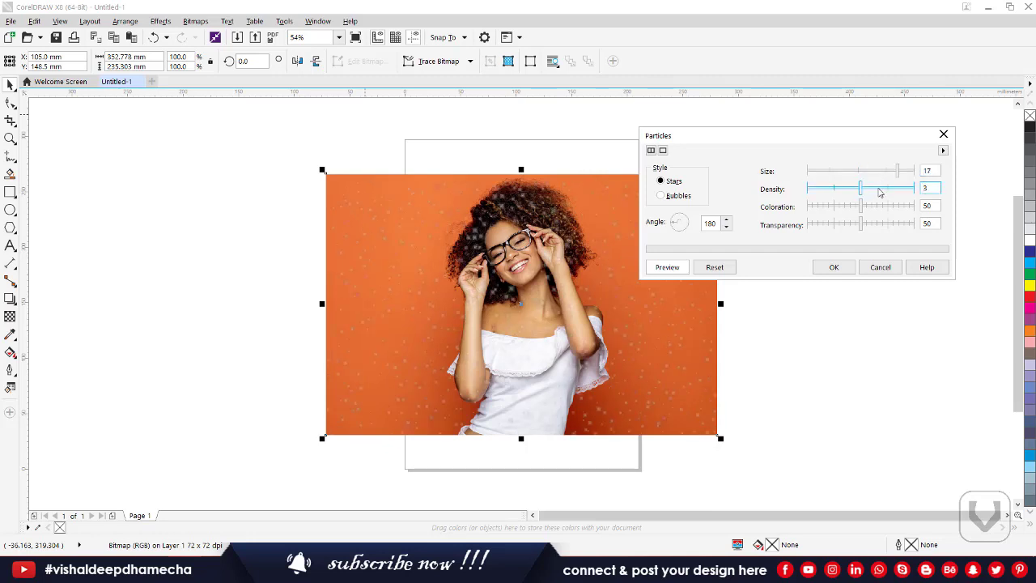
left_click(888, 190)
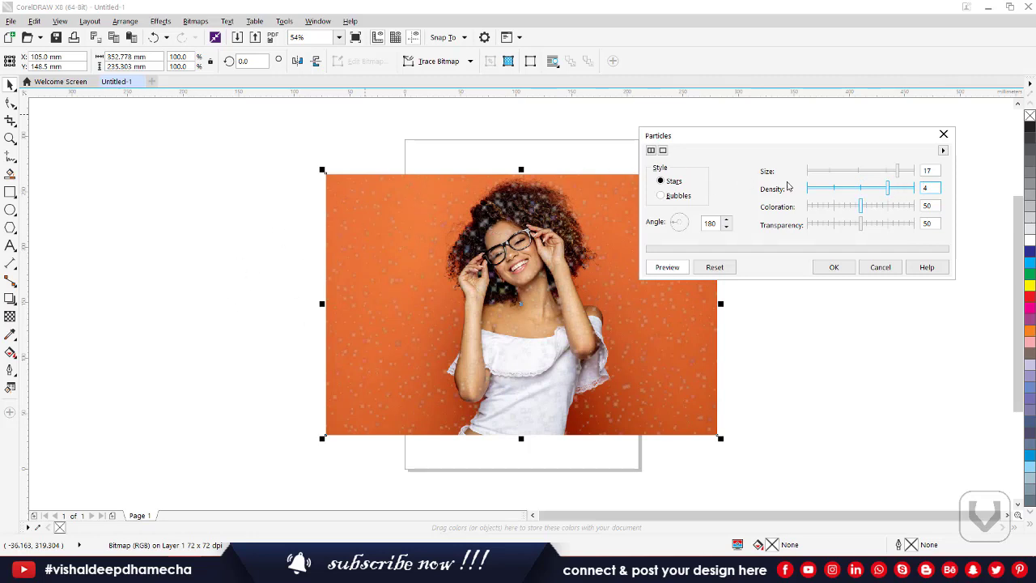
left_click(817, 188)
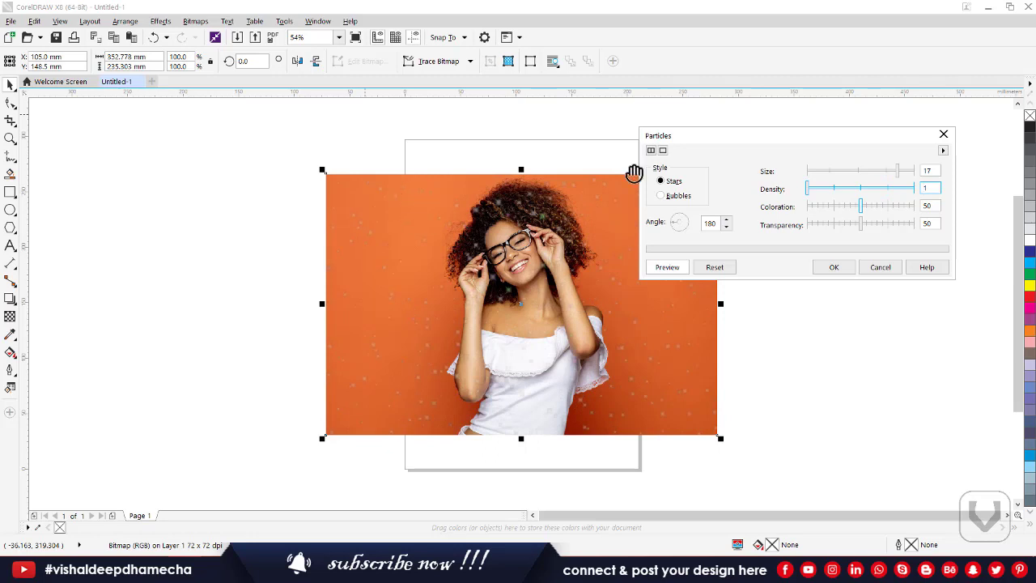
left_click(834, 188)
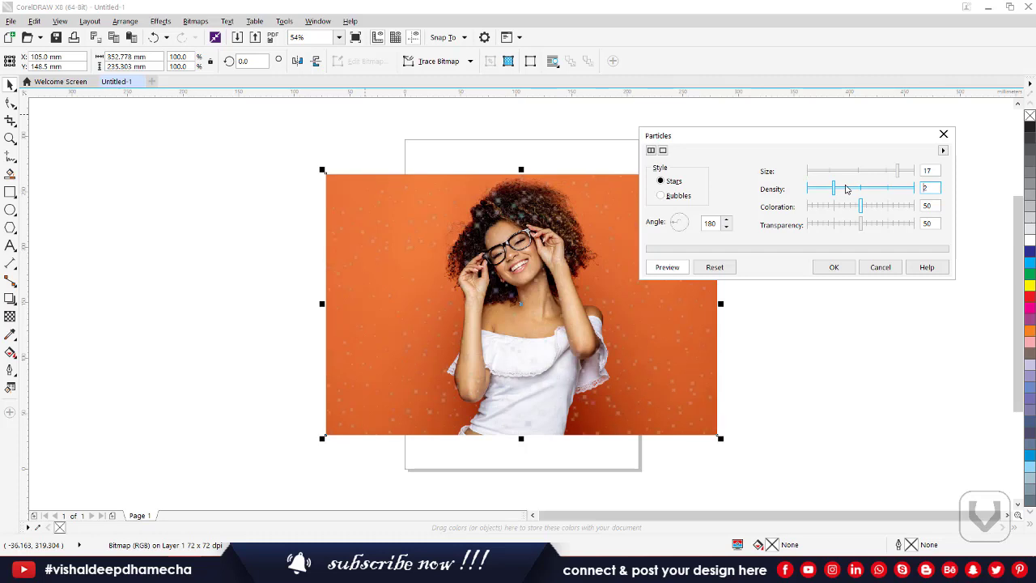
left_click_drag(851, 188, 888, 189)
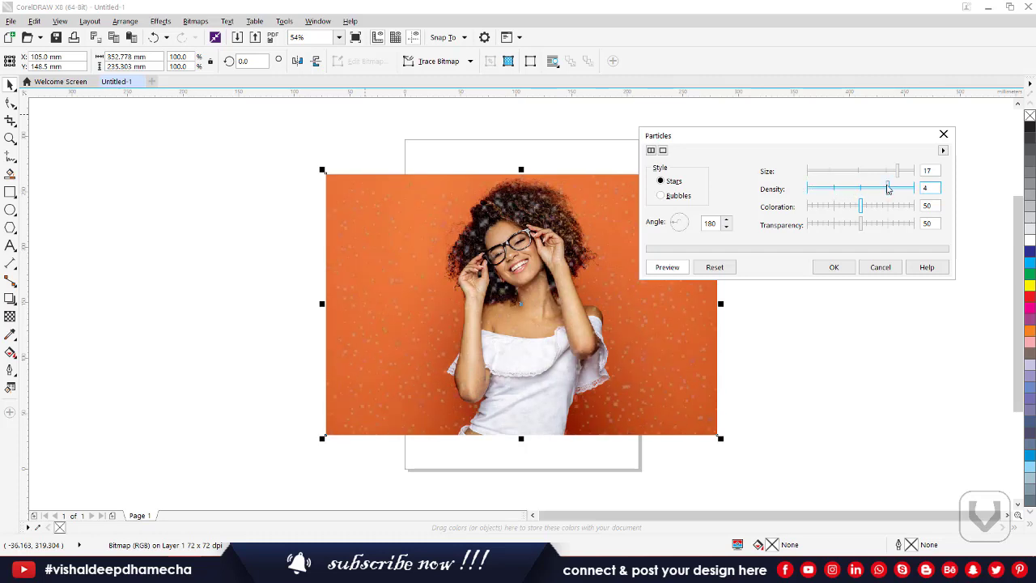
Set the particle coloration to 33 and the angle to 84, and raise the transparency to 85 after trying 8
left_click_drag(835, 212, 901, 209)
left_click_drag(895, 207, 838, 210)
left_click(816, 225)
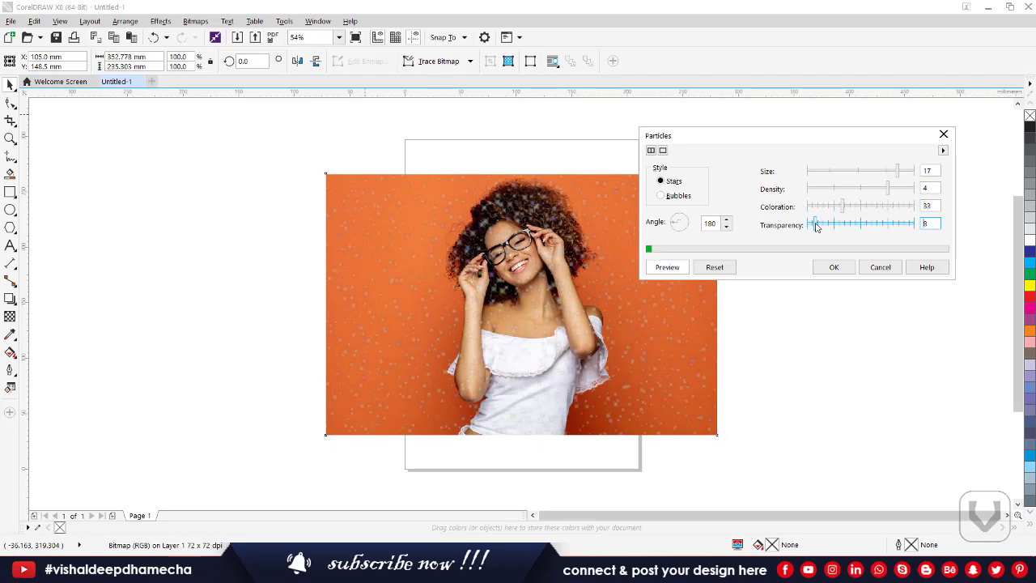
left_click_drag(865, 225, 901, 225)
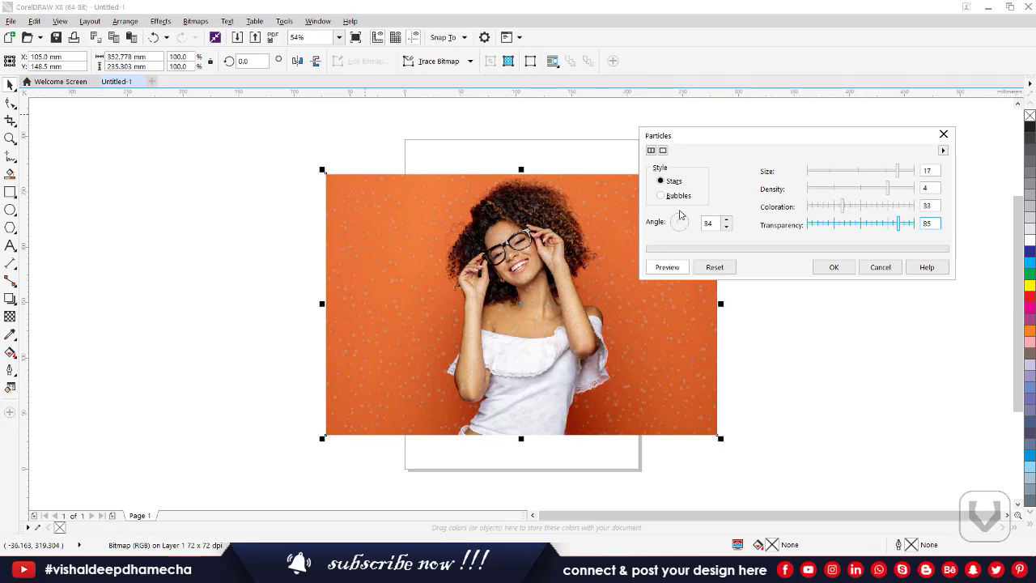
Reduce the star size to 5 and the density to 1, and discard the Particles effect
left_click(828, 170)
left_click_drag(829, 189, 814, 190)
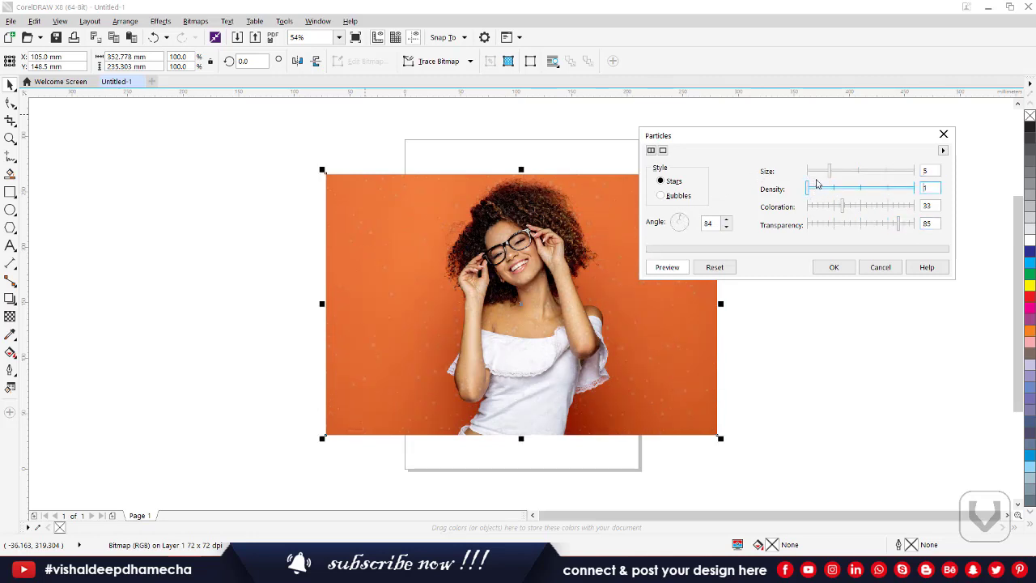
left_click(895, 272)
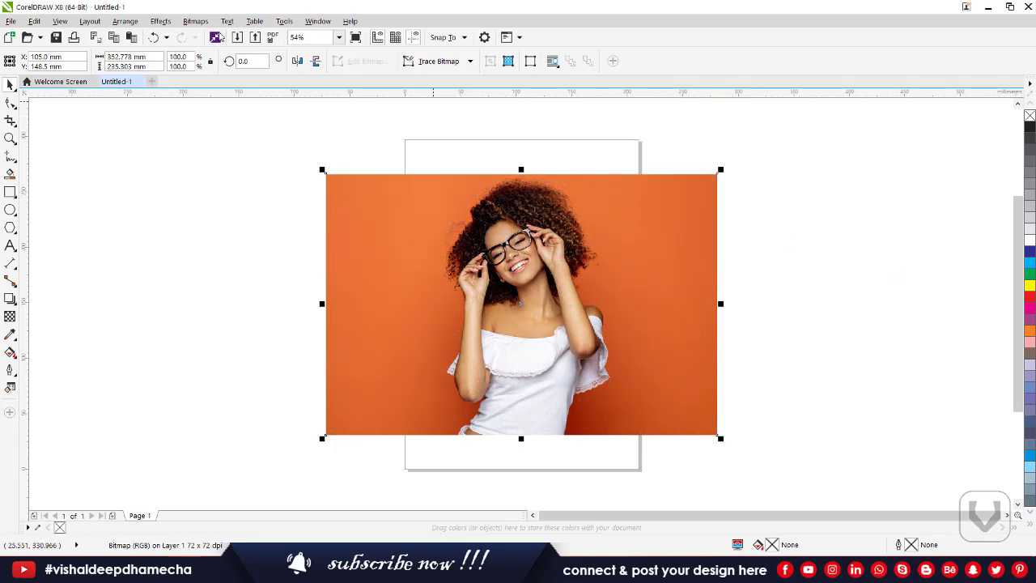
Preview the Creative Scatter effect on the photo, trying linked horizontal and vertical values of 4 and setting both to 5
left_click(195, 21)
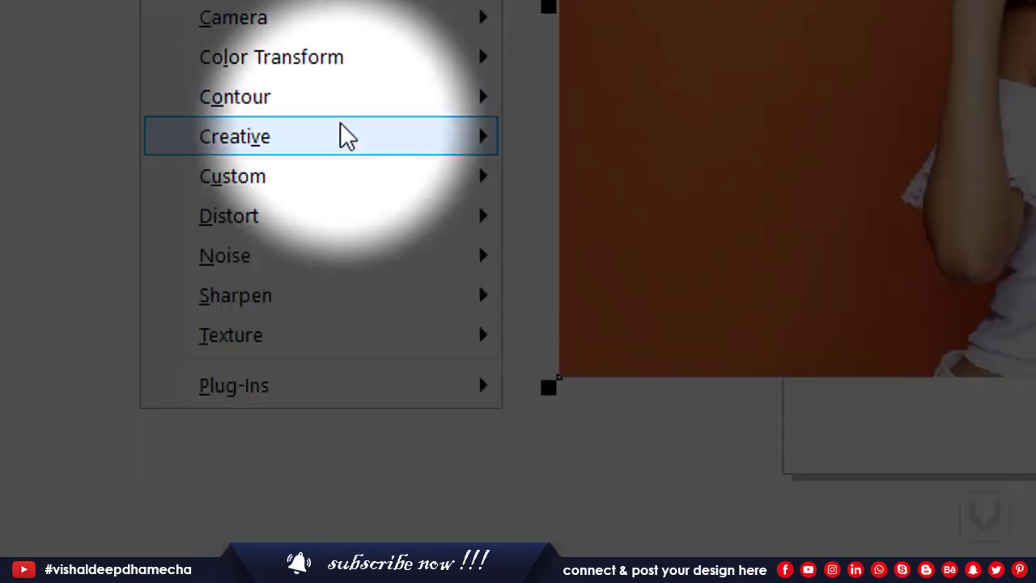
mouse_move(264, 350)
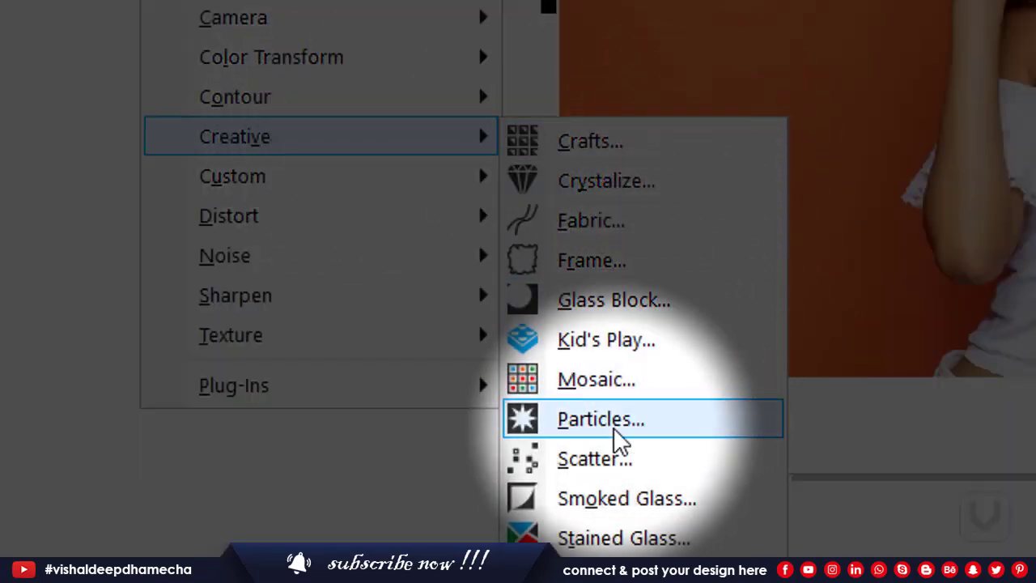
left_click(590, 463)
left_click_drag(578, 226, 866, 107)
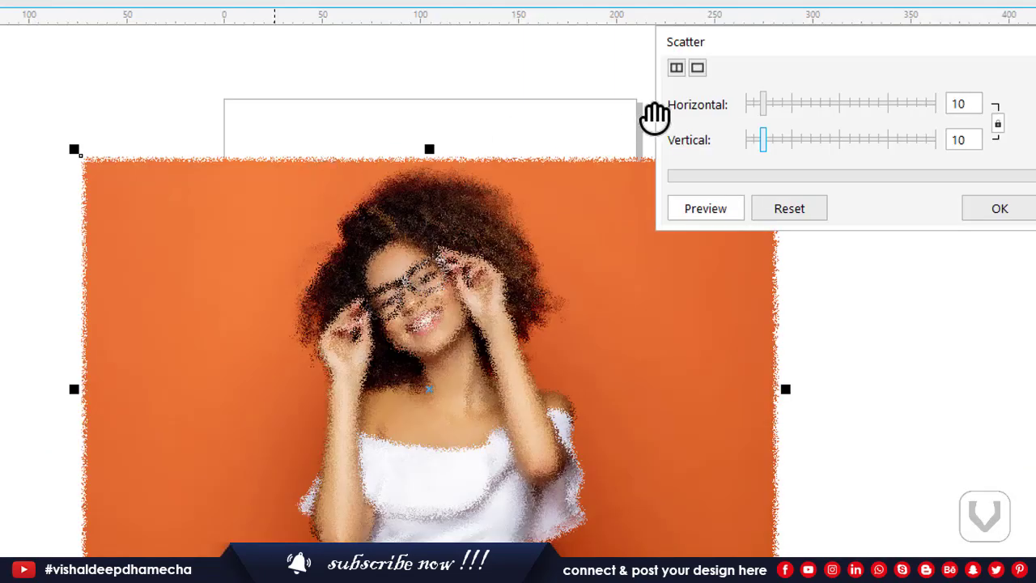
mouse_move(766, 106)
left_mouse_down()
mouse_move(802, 109)
mouse_move(754, 108)
left_mouse_up()
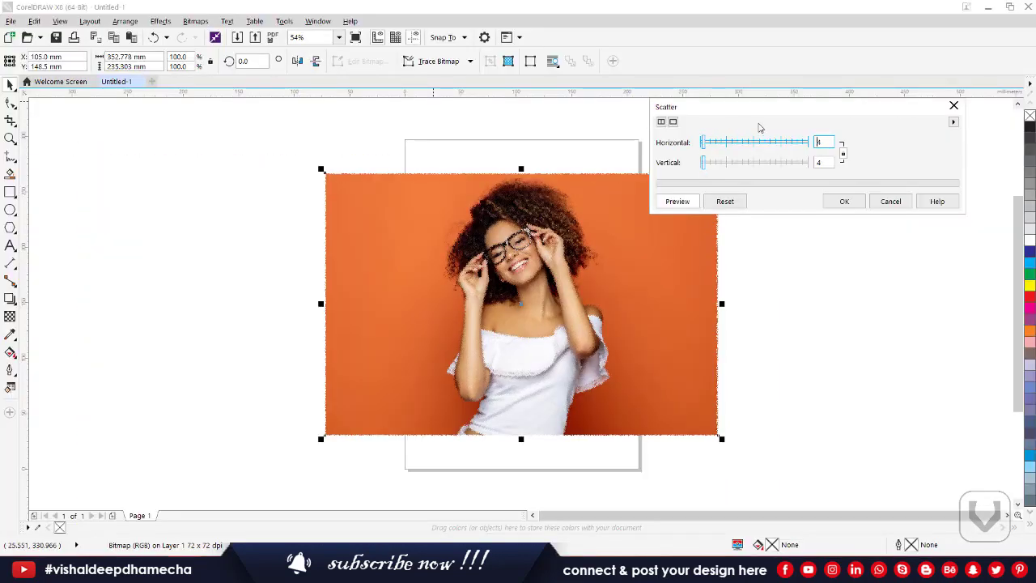
left_click_drag(726, 140, 685, 143)
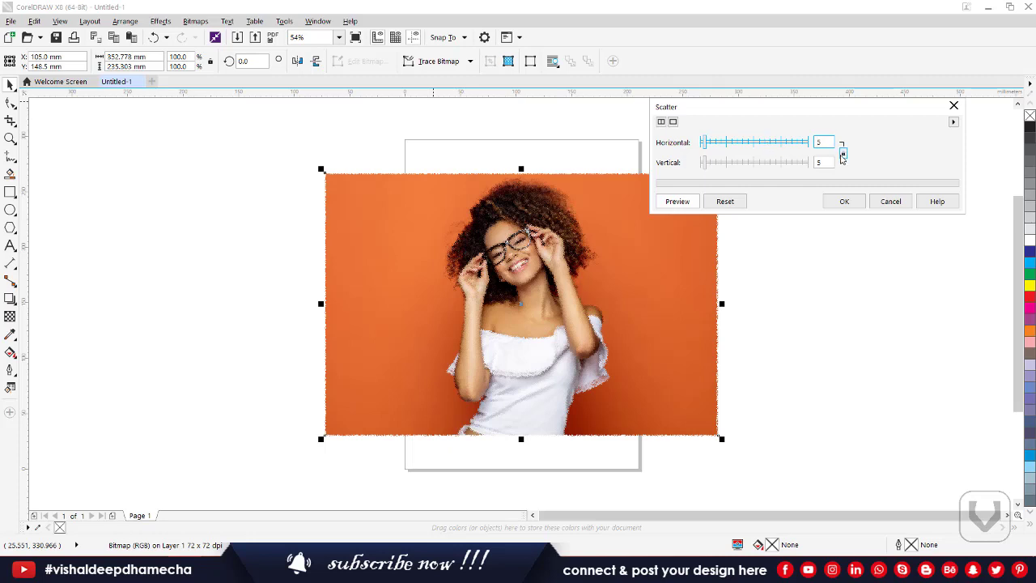
Unlink the scatter values, set horizontal to 25 and vertical to 1, and discard the Scatter effect
left_click(841, 156)
left_click(819, 143)
type("5")
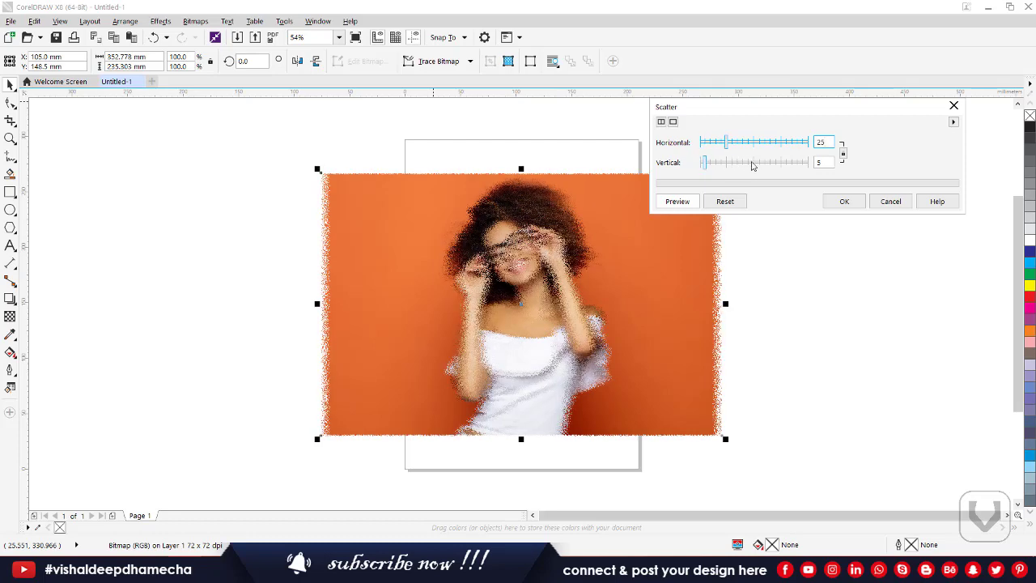
left_click_drag(797, 166, 672, 151)
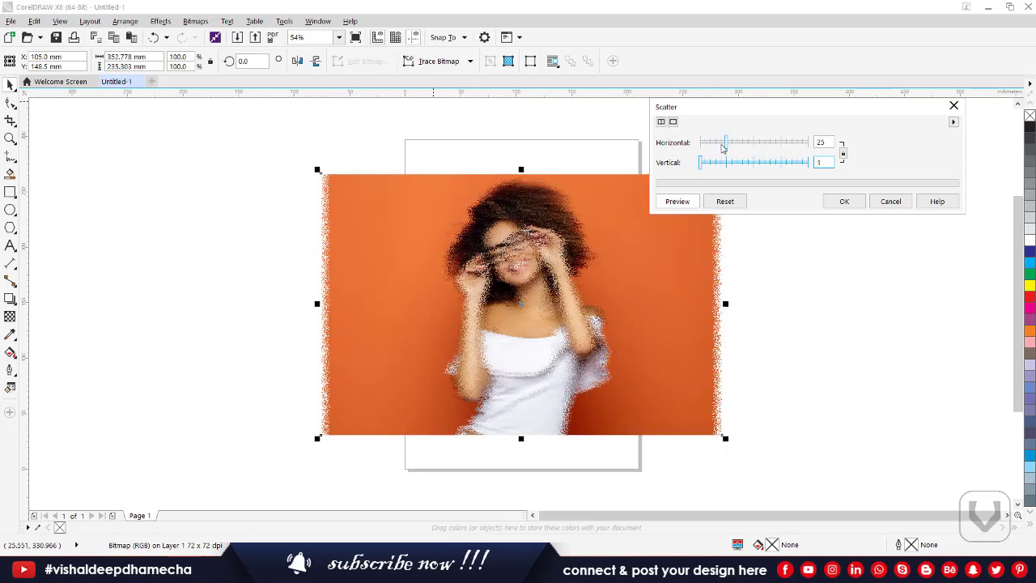
left_click(890, 201)
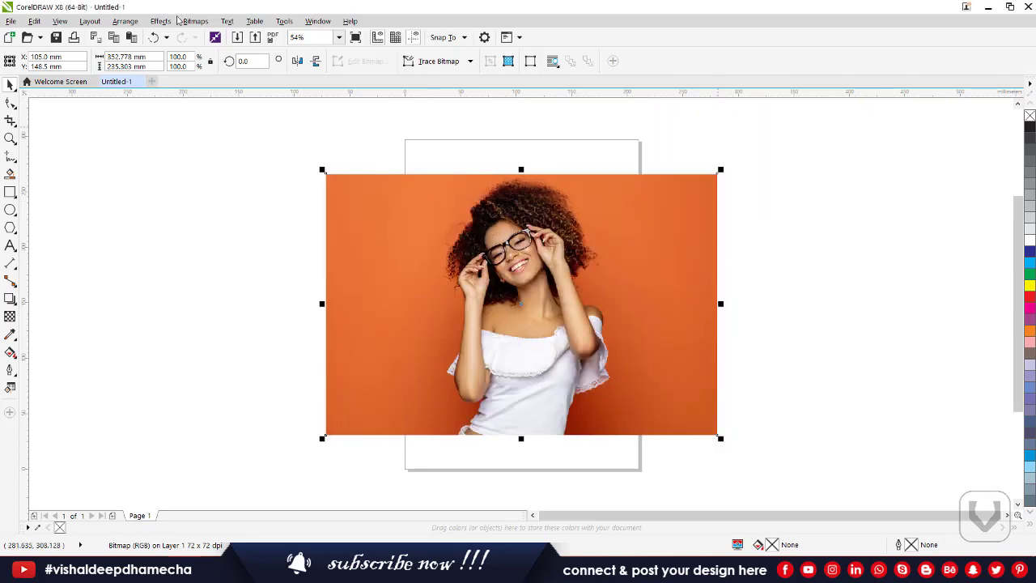
Preview the Creative Smoked Glass effect on the photo with tint 27 and blurring 87
left_click(188, 21)
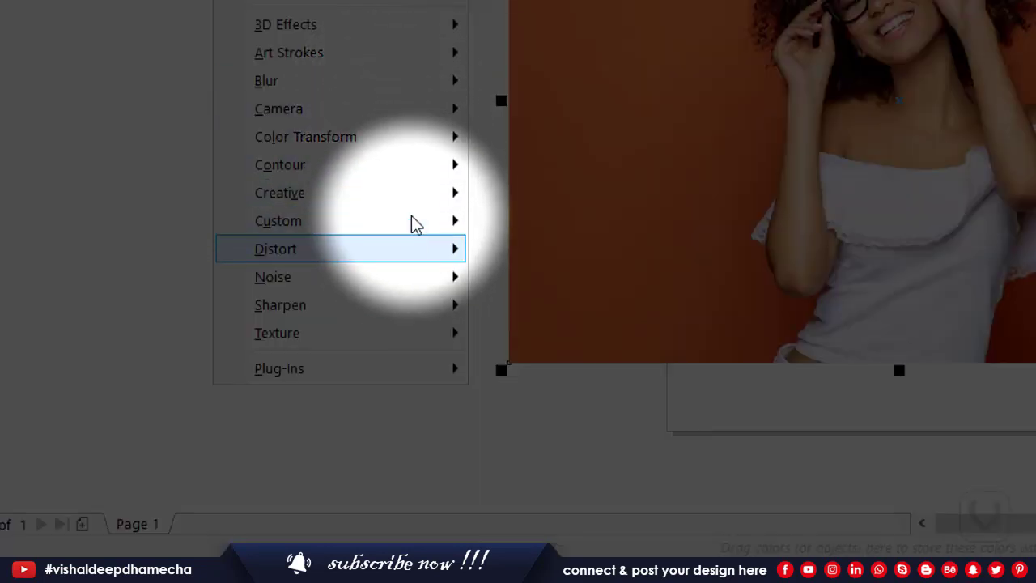
mouse_move(421, 194)
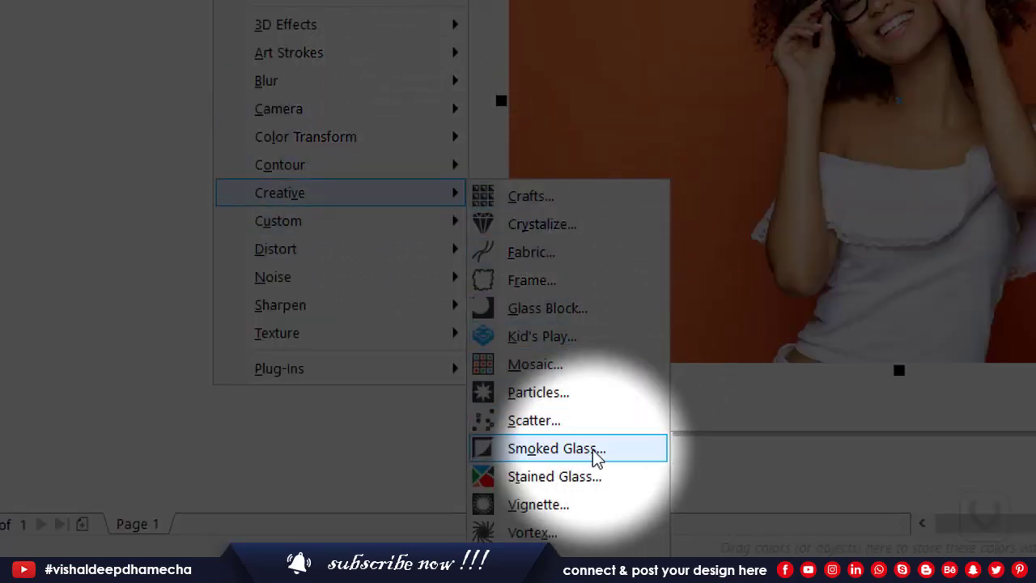
left_click(569, 451)
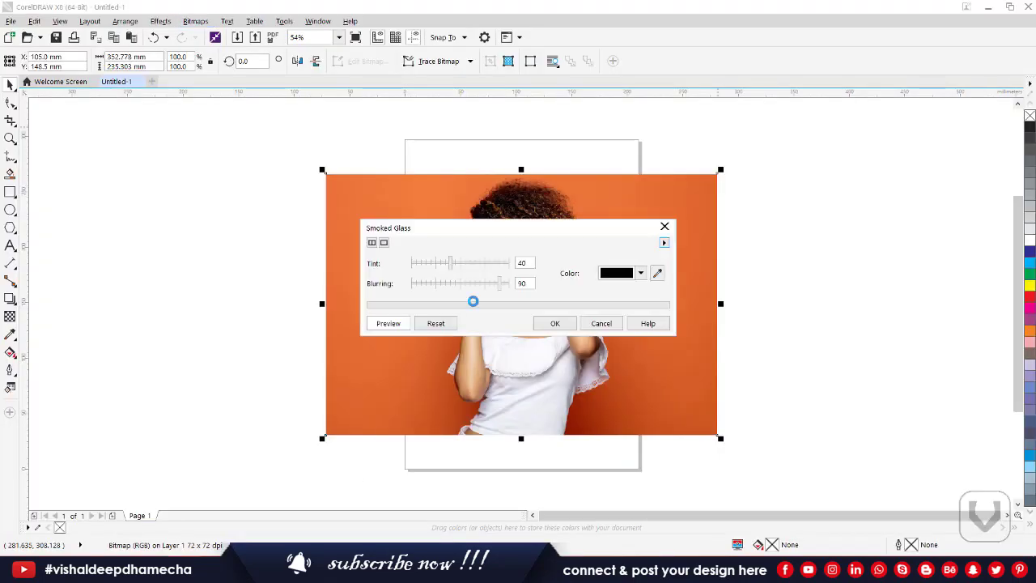
left_click_drag(501, 234, 755, 147)
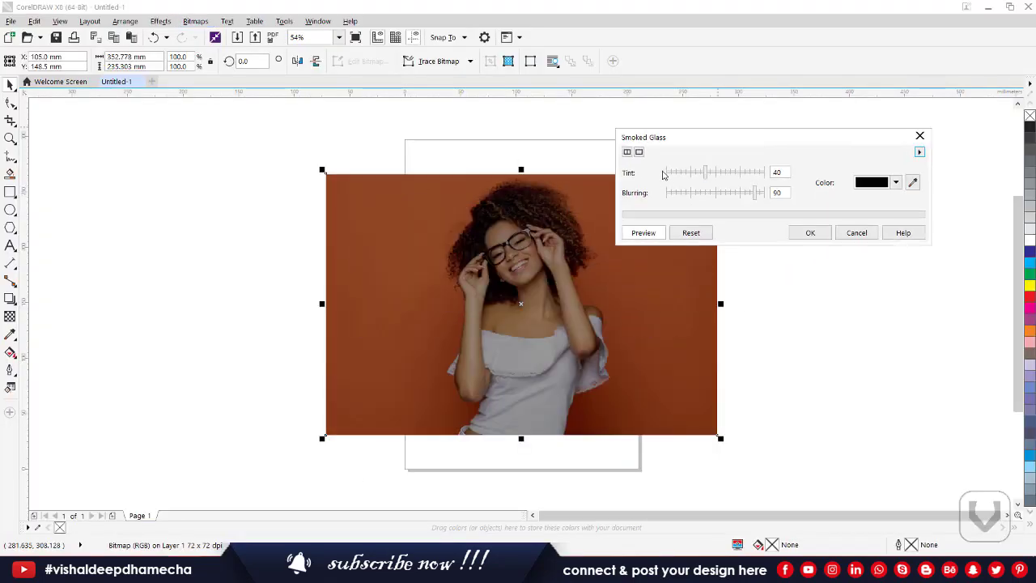
mouse_move(678, 173)
left_mouse_down()
mouse_move(725, 172)
mouse_move(670, 177)
mouse_move(684, 193)
mouse_move(752, 200)
mouse_move(717, 172)
mouse_move(761, 173)
mouse_move(694, 175)
left_mouse_up()
Try red #E81515 and limes #ACE815 and #9DDB00 as the smoked glass color, and settle on a softer yellow-green
left_click(895, 183)
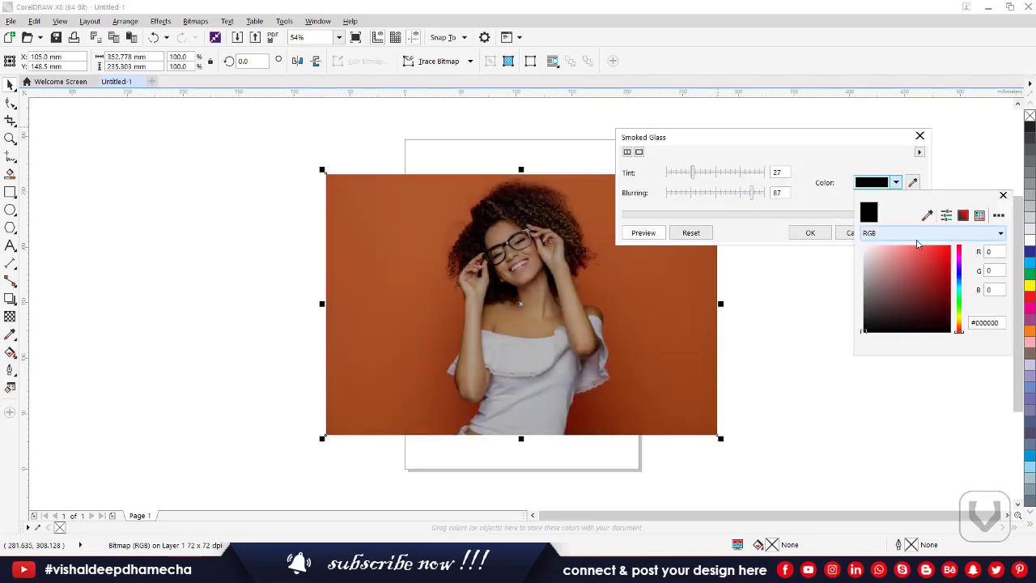
left_click(940, 254)
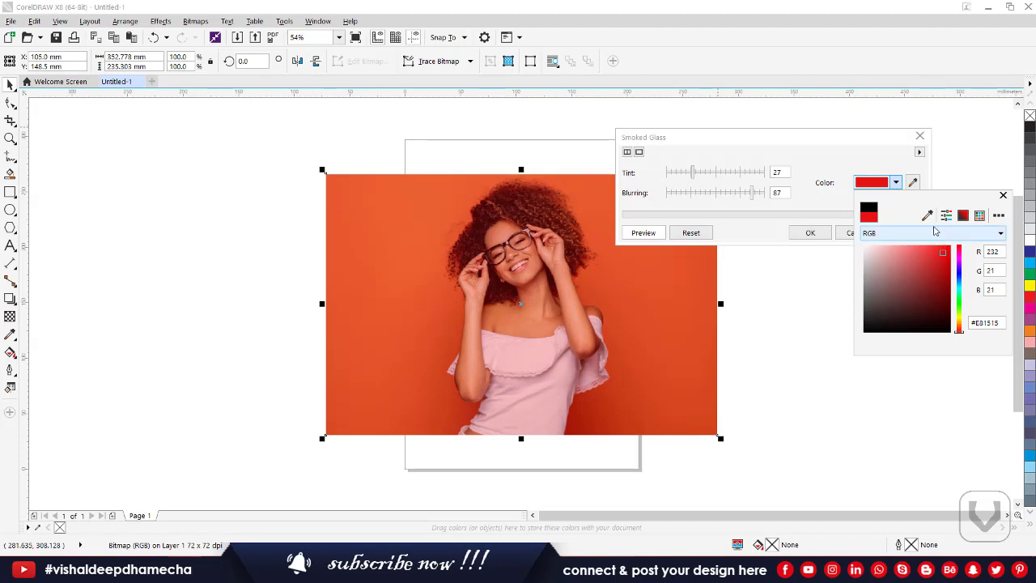
left_click(960, 296)
left_click(959, 313)
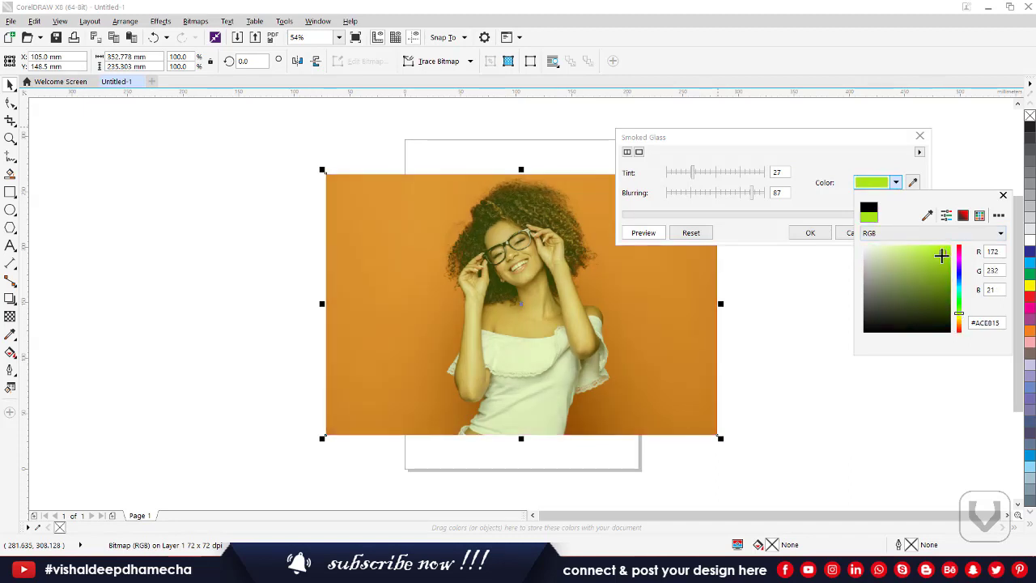
left_click_drag(942, 256, 952, 257)
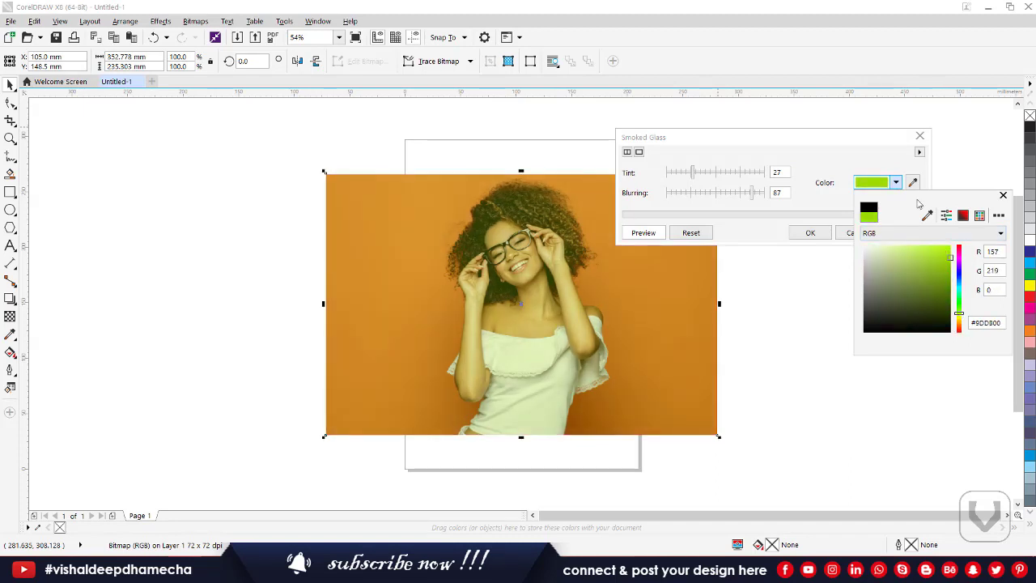
left_click(935, 260)
left_click(867, 142)
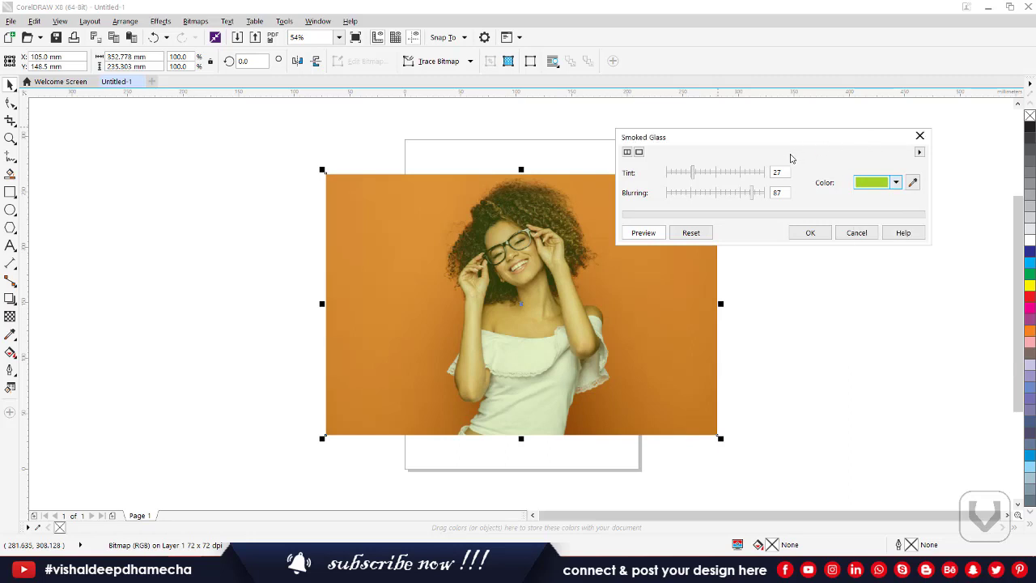
Lower the smoked glass blurring to 16 and the tint to 12, and discard the effect
left_click(684, 192)
left_click(678, 172)
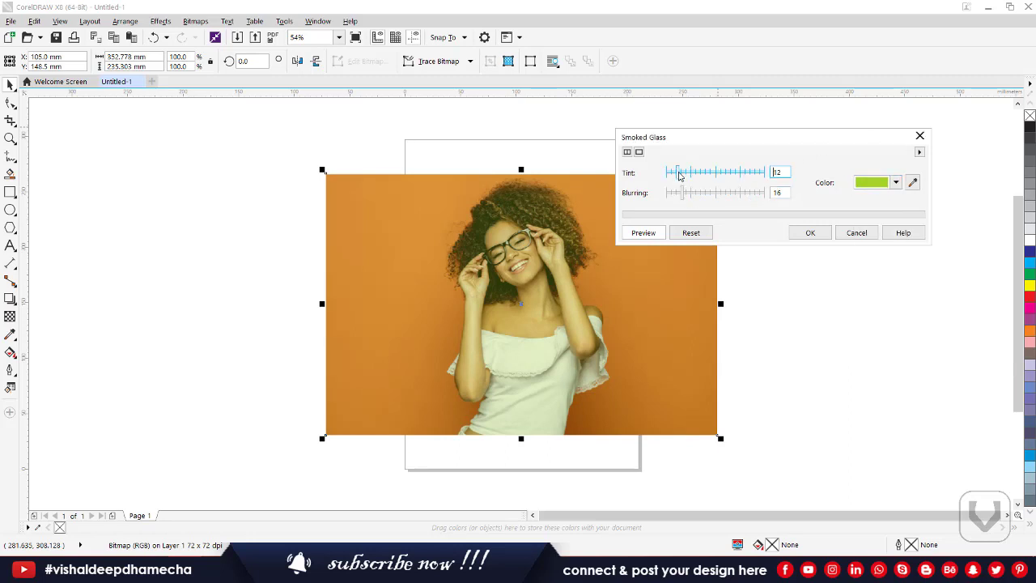
left_click(857, 234)
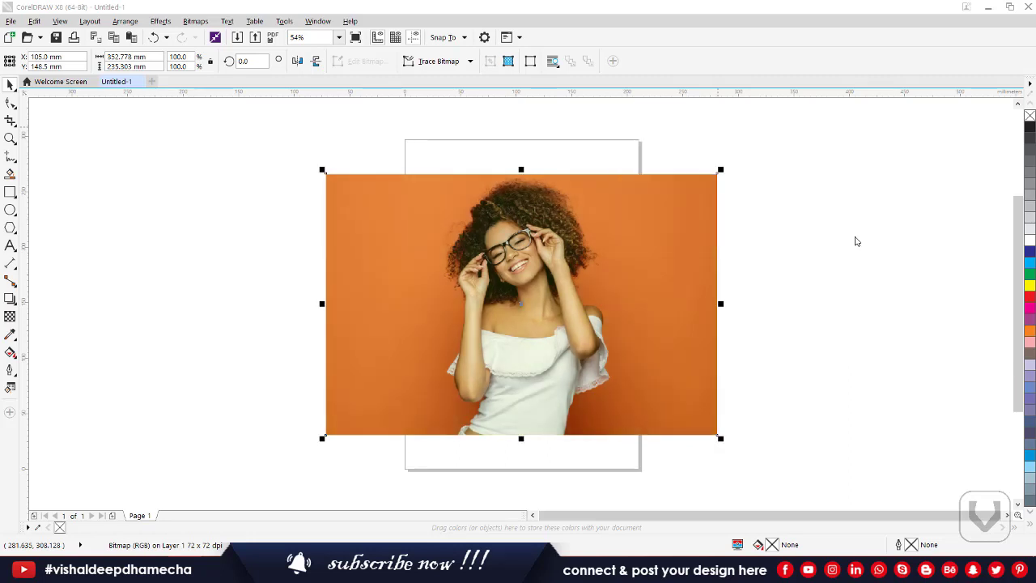
Preview the Creative Stained Glass effect on the photo, trying size 8 and raising the size to 78
left_click(196, 21)
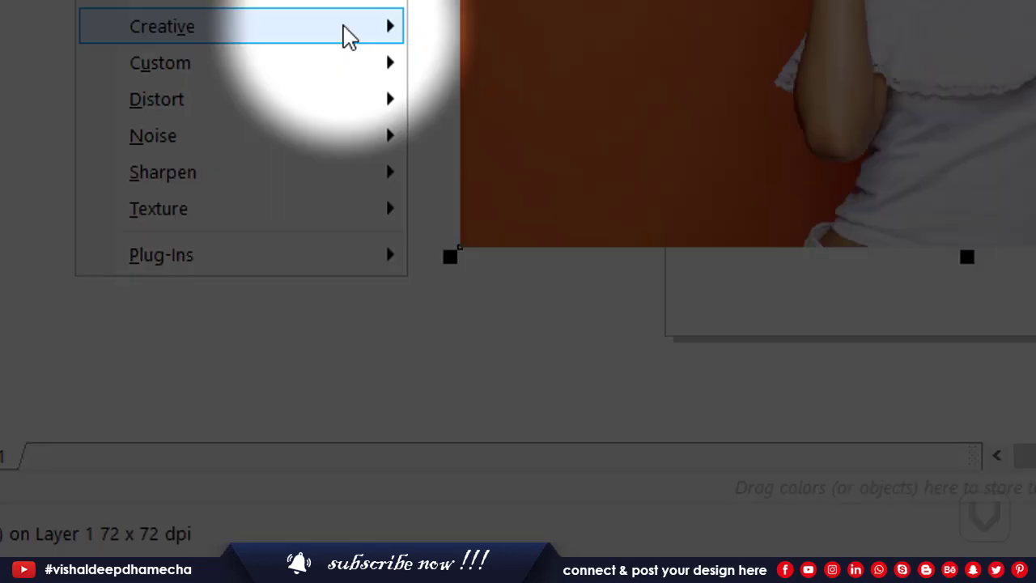
mouse_move(285, 349)
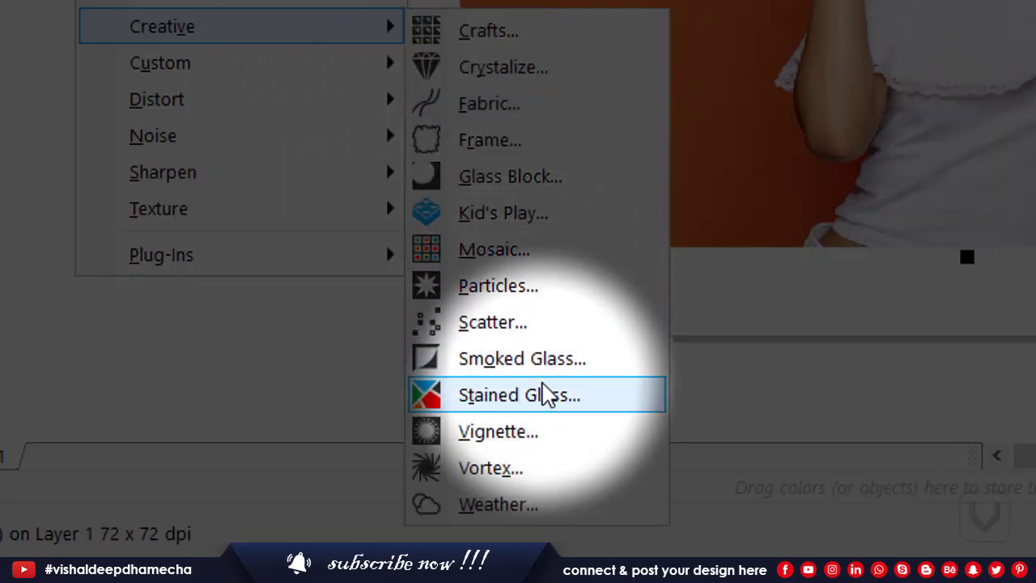
left_click(546, 395)
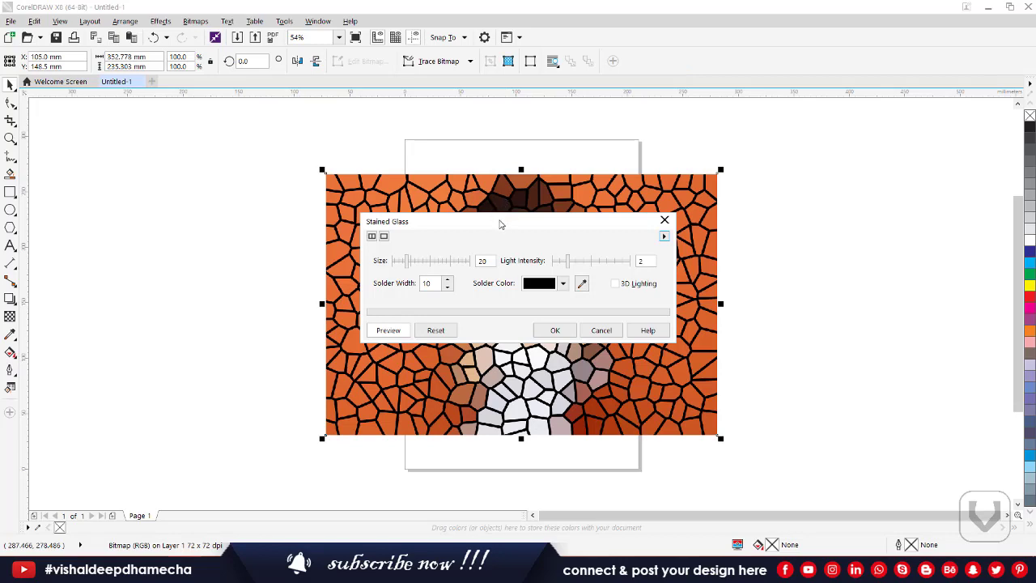
left_click_drag(502, 219, 746, 99)
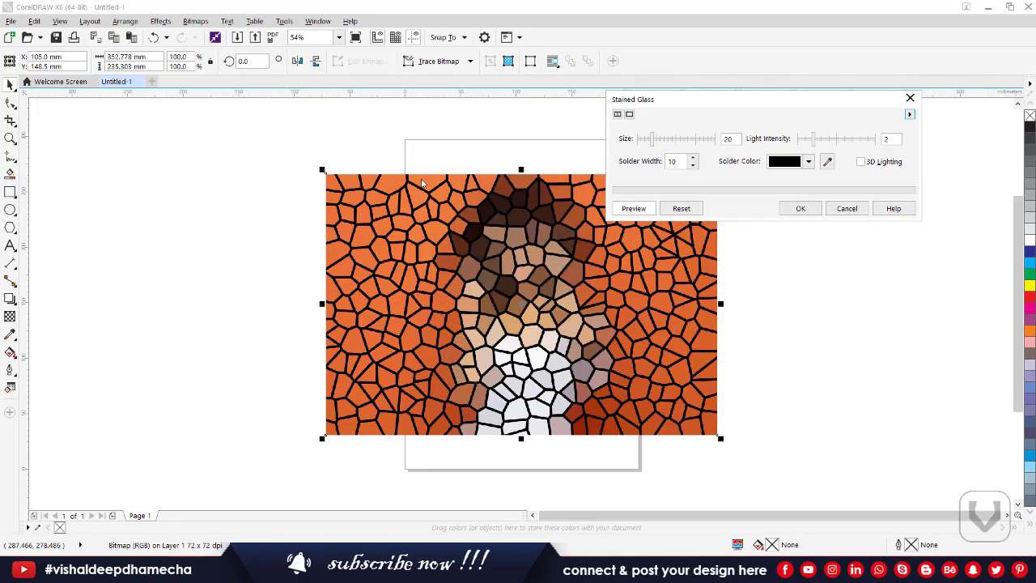
left_click(645, 141)
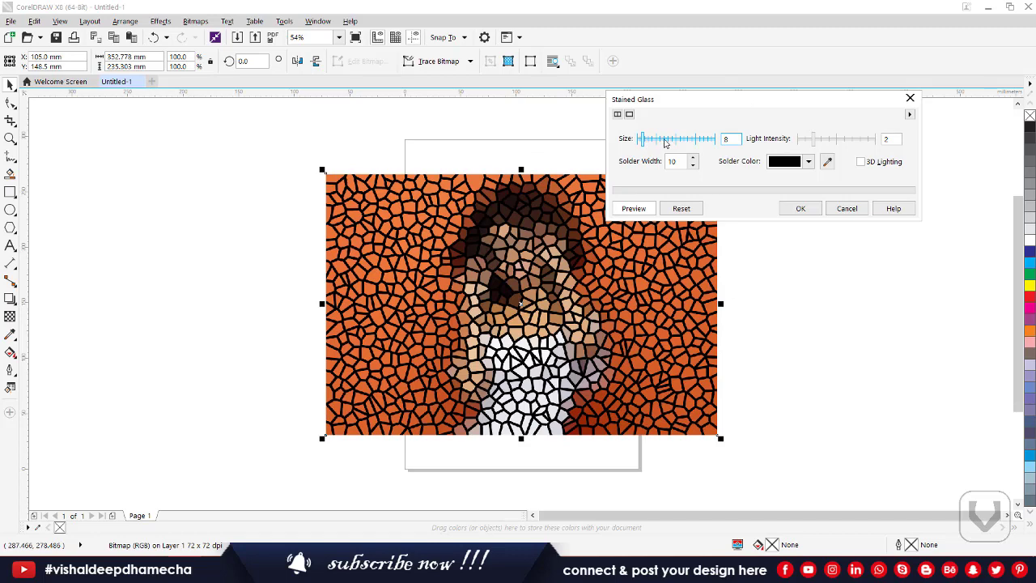
left_click(665, 141)
left_click_drag(682, 140, 706, 140)
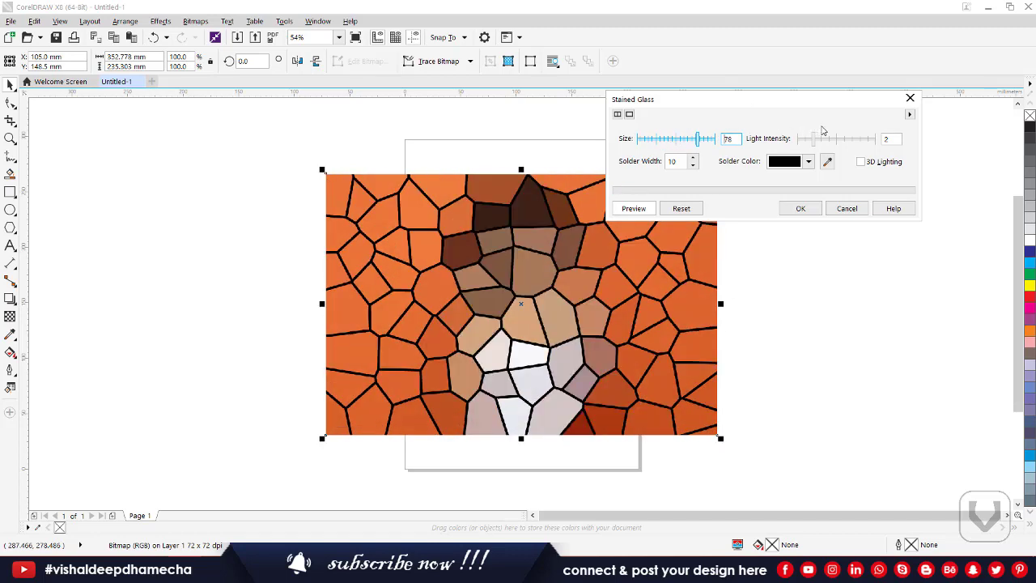
Set the stained glass light intensity to 1 and enable 3D Lighting, comparing the preview with it off
left_click_drag(839, 138, 806, 142)
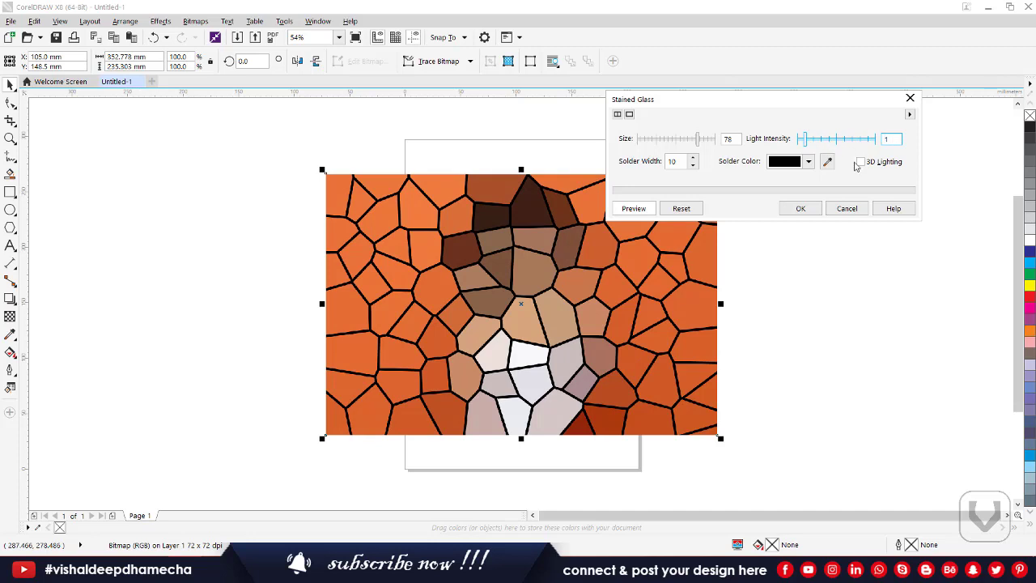
left_click(860, 162)
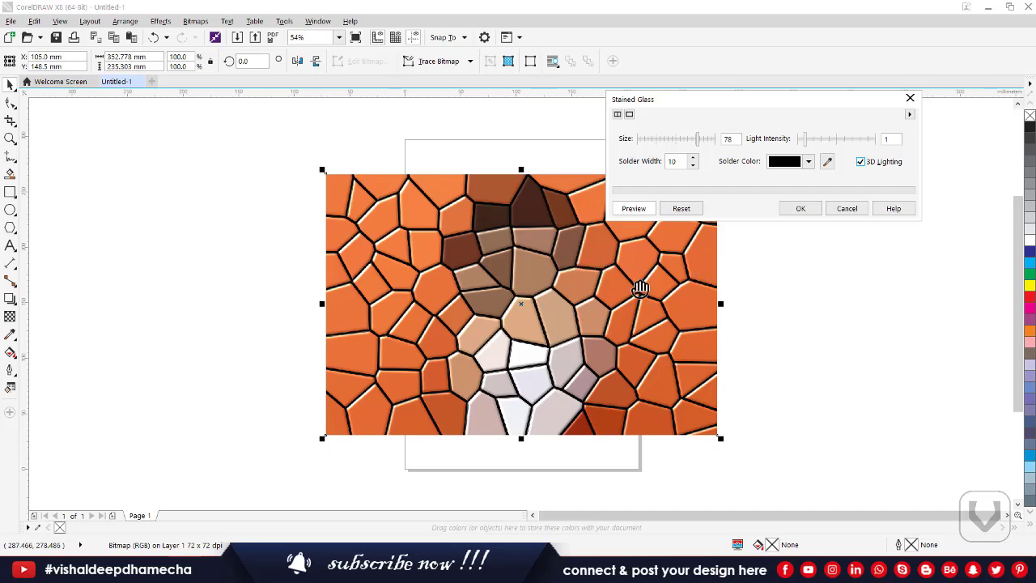
left_click(861, 162)
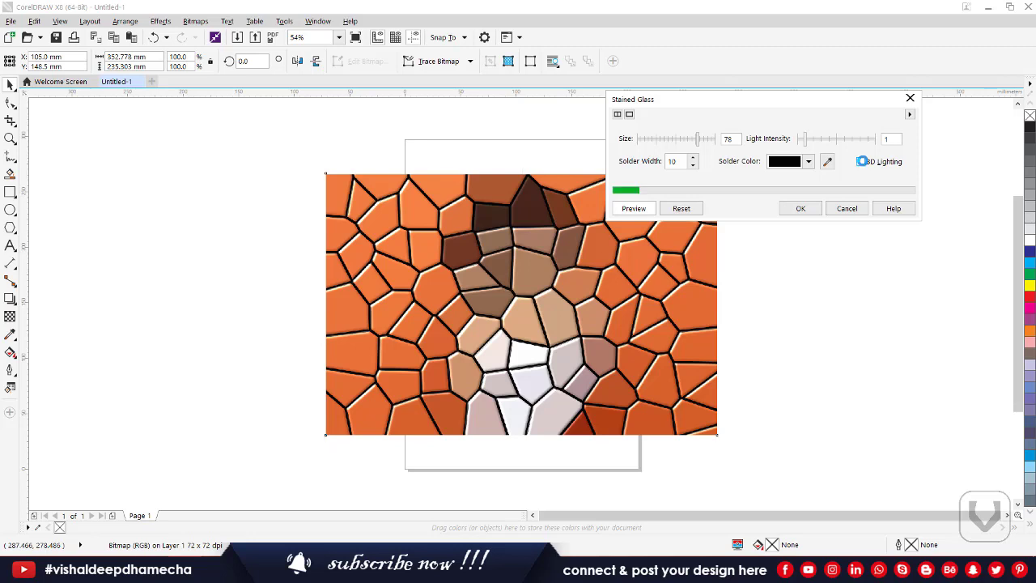
left_click(862, 162)
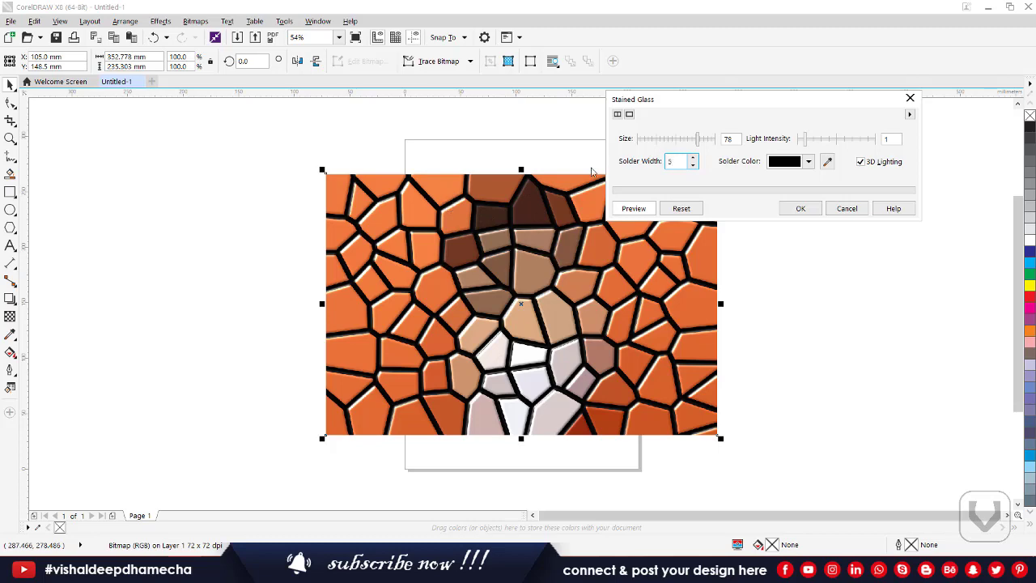
Set the stained glass solder width to 5 and reduce the size to 29
key("Tab")
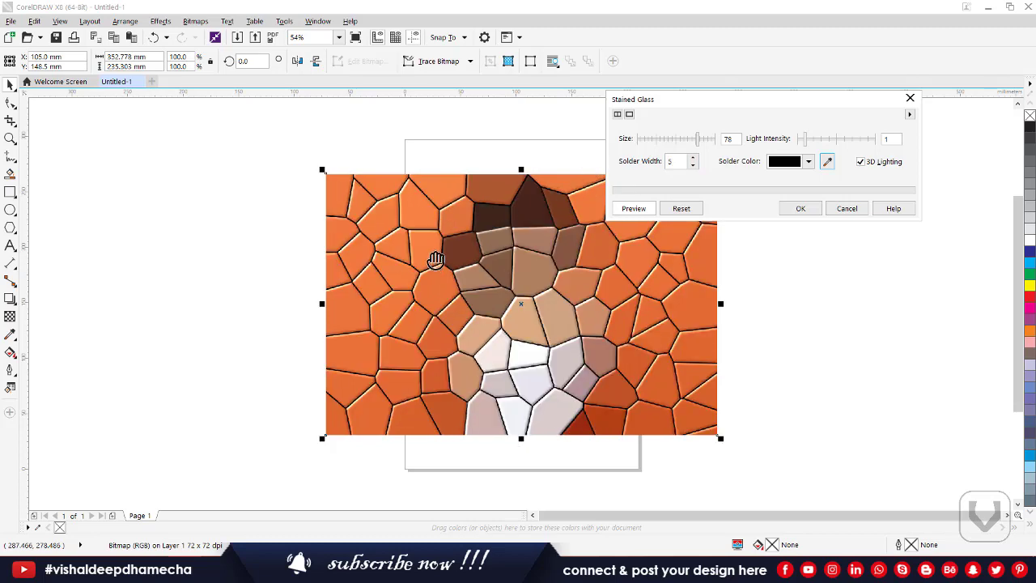
left_click(660, 138)
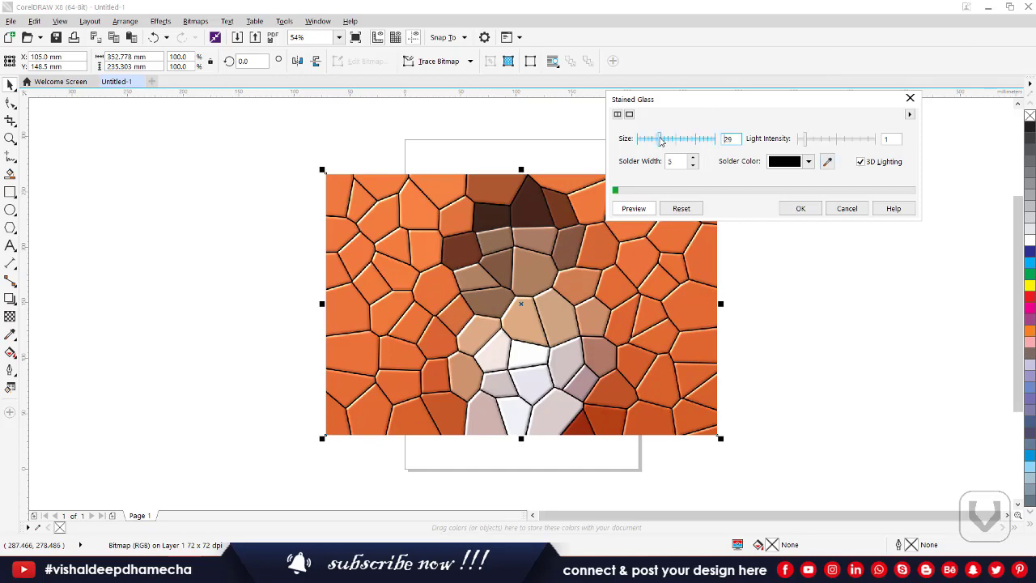
Reduce the stained glass size to 12 and discard the effect
left_click_drag(655, 140, 638, 139)
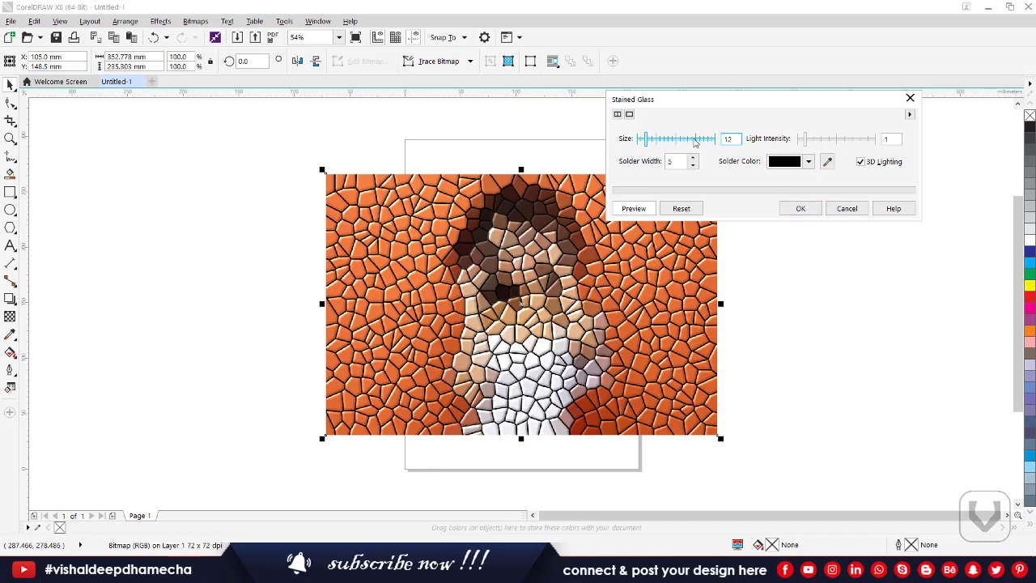
left_click(847, 208)
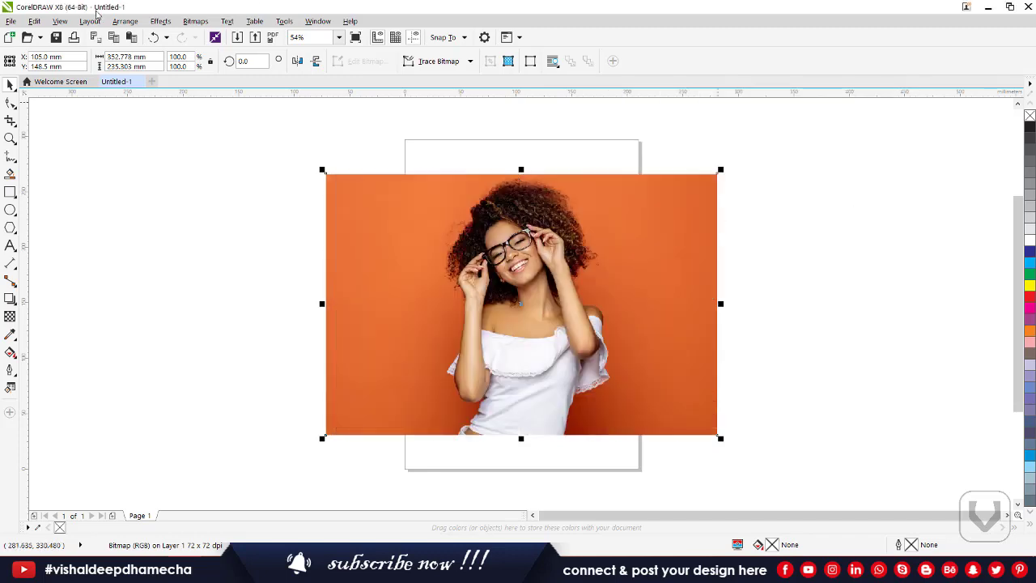
Preview the Creative Vignette effect on the photo, trying the Black and White colors
left_click(195, 21)
mouse_move(240, 348)
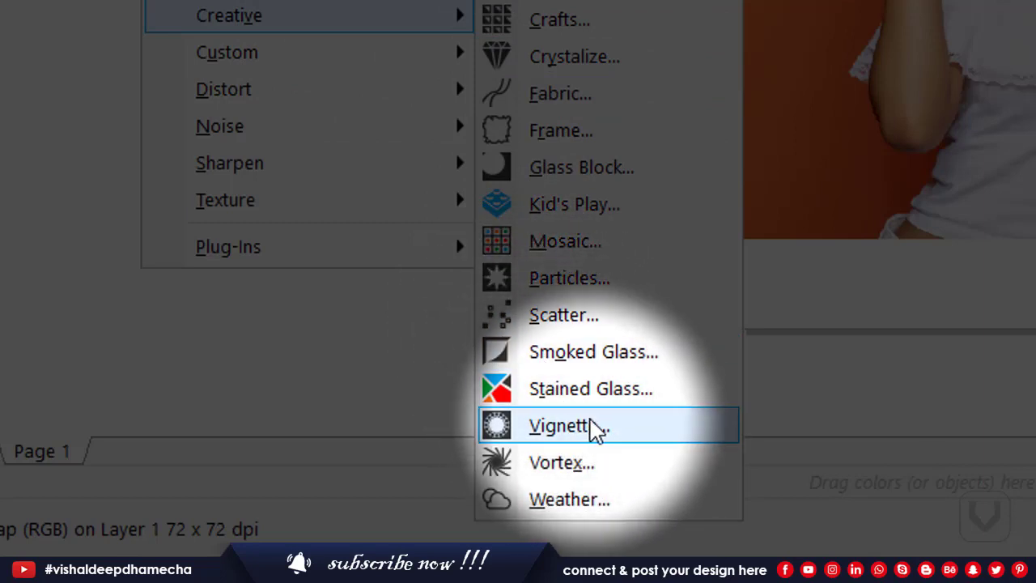
left_click(615, 429)
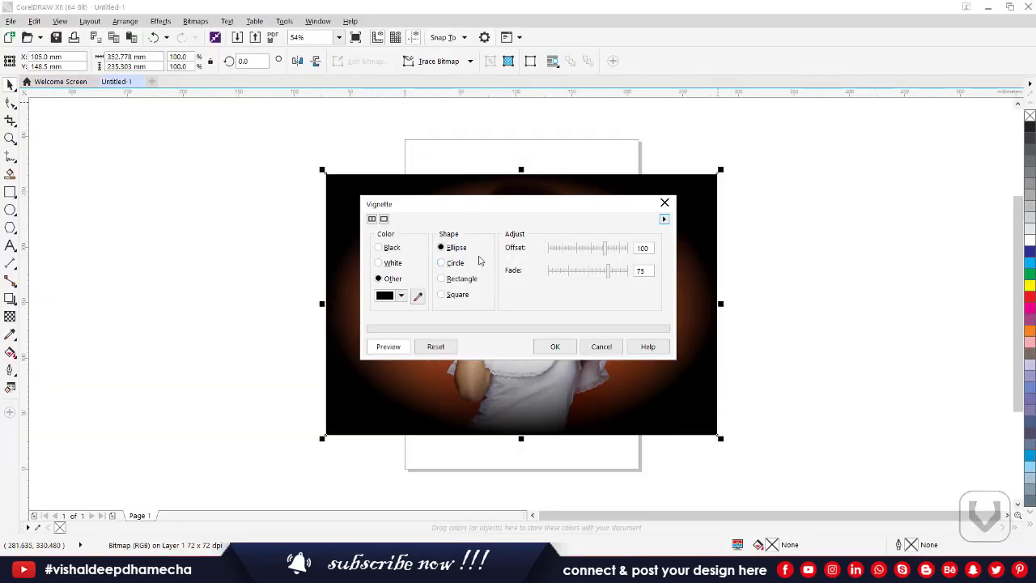
left_click_drag(465, 213, 773, 116)
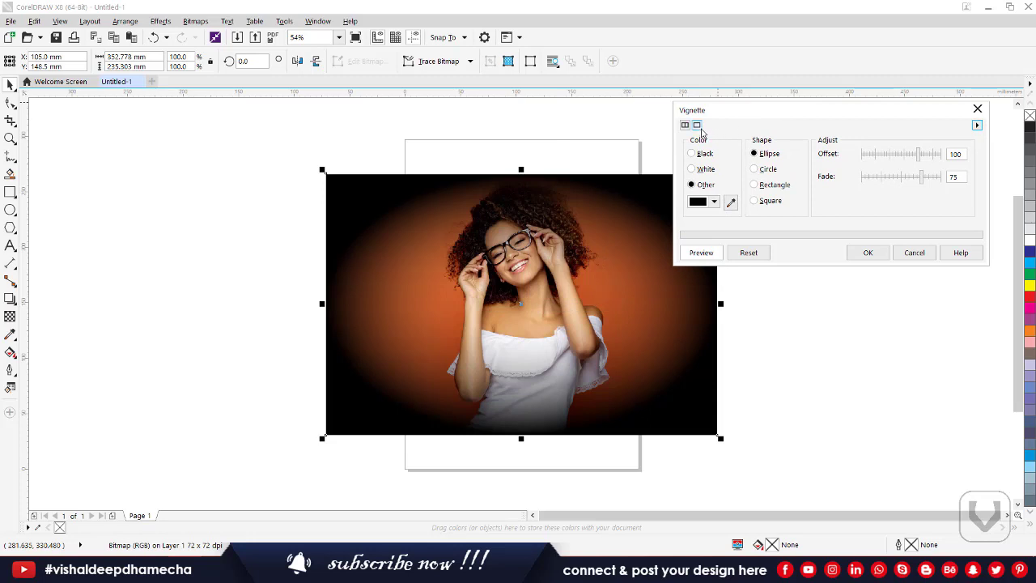
left_click(692, 153)
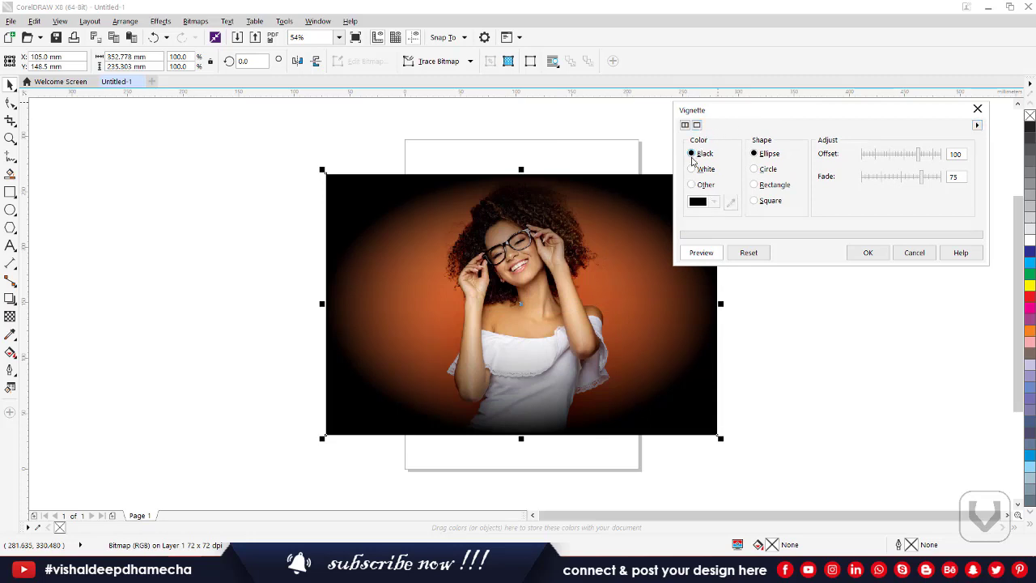
left_click(692, 169)
Give the vignette a custom red color, about #C22323
left_click(693, 185)
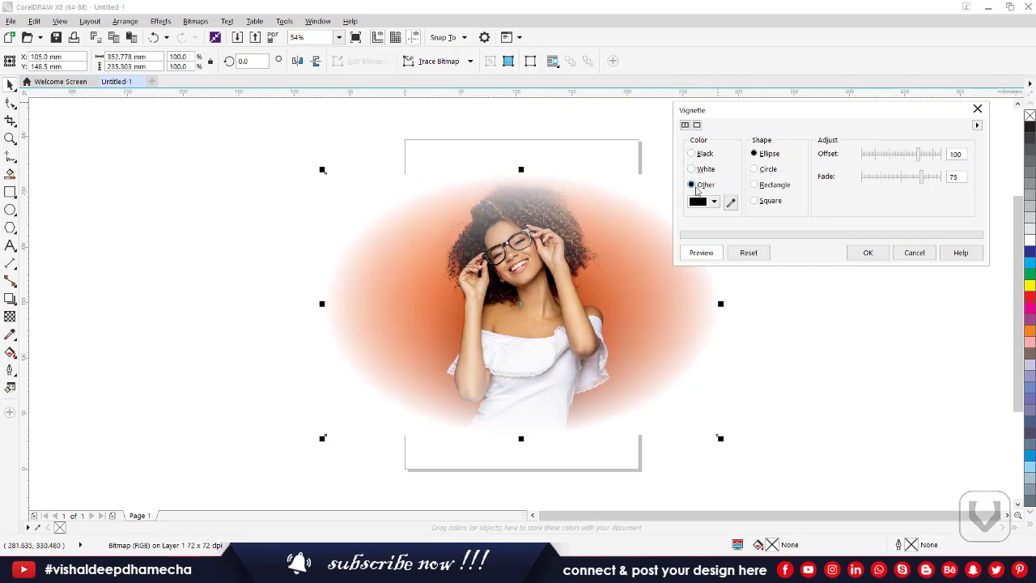
left_click(714, 202)
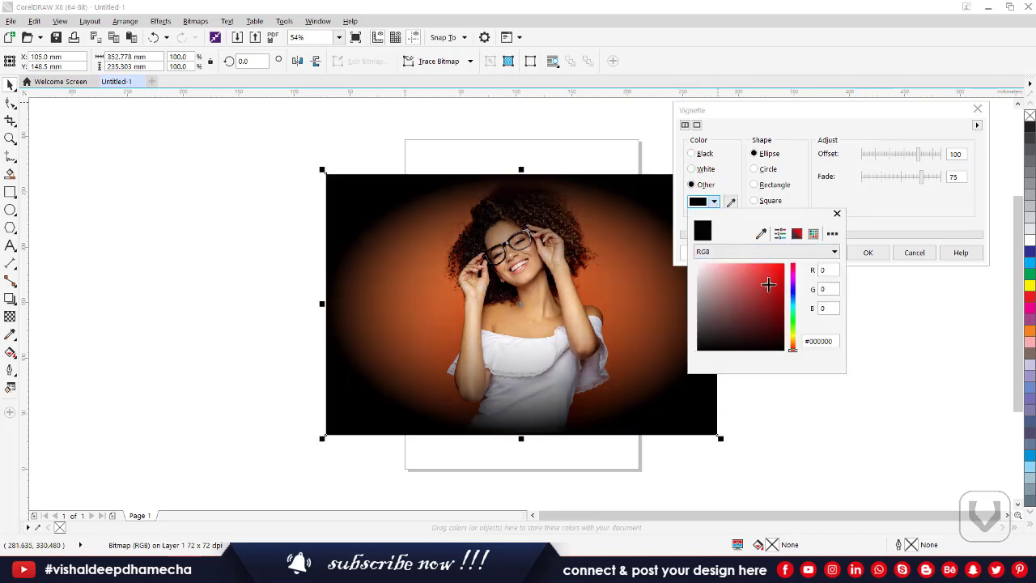
left_click(768, 285)
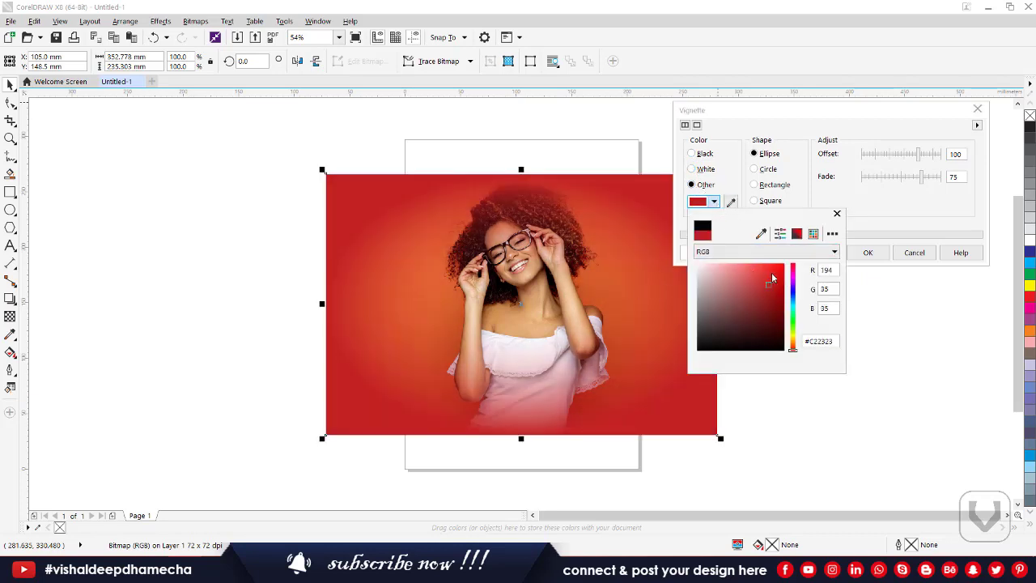
left_click(775, 171)
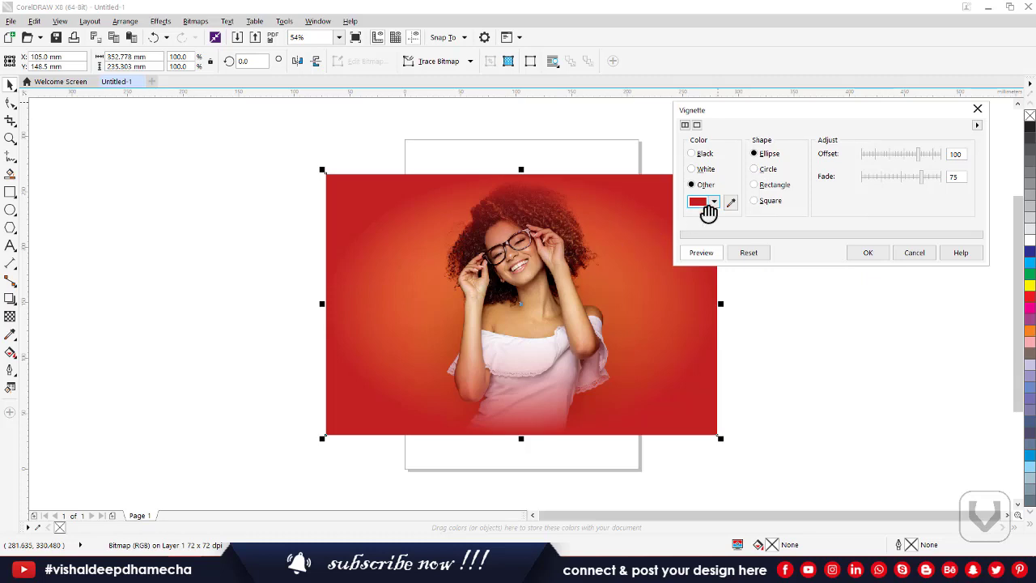
Try the Circle, Rectangle and Square vignette shapes, and return to Ellipse
left_click(755, 169)
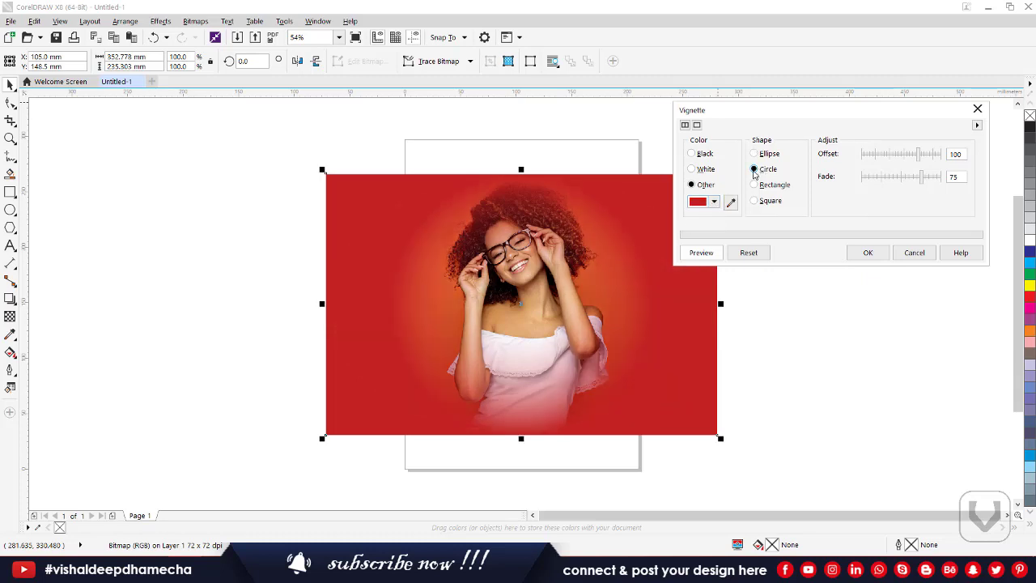
left_click(755, 184)
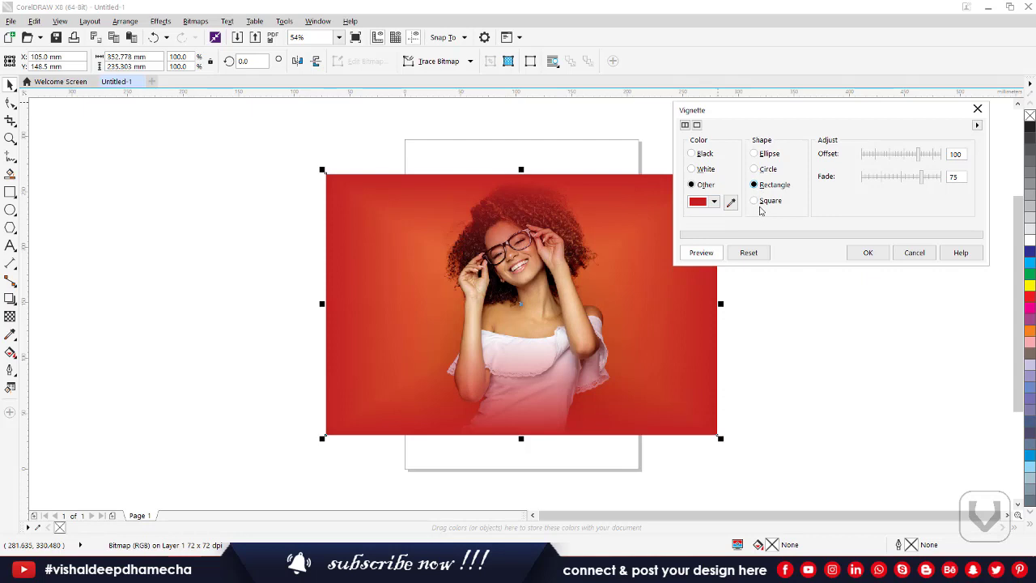
left_click(759, 204)
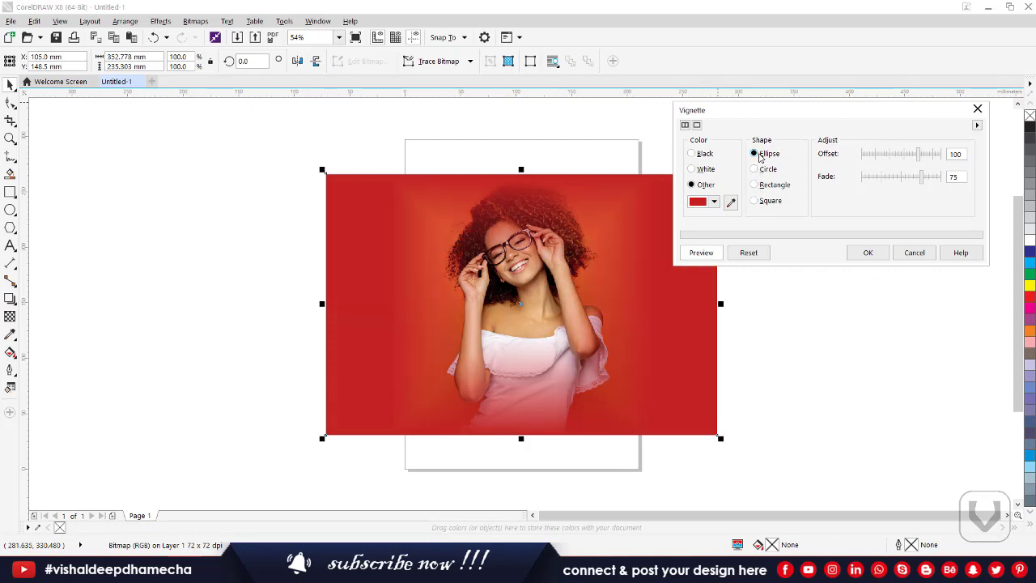
Set the vignette offset to 124 and try a fade of 24 before raising it to 79
mouse_move(921, 153)
left_mouse_down()
mouse_move(870, 158)
mouse_move(941, 156)
left_mouse_up()
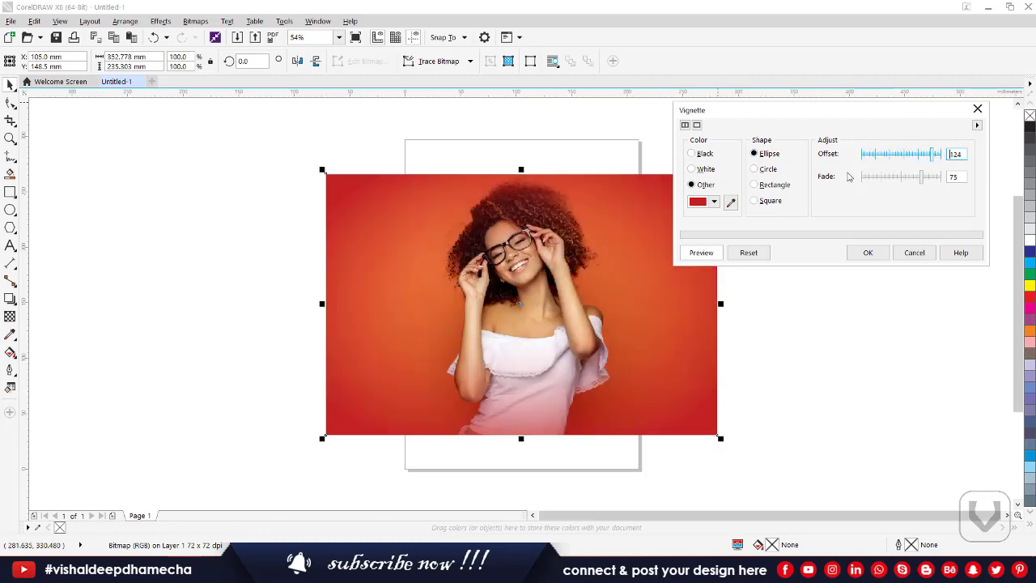
left_click(881, 182)
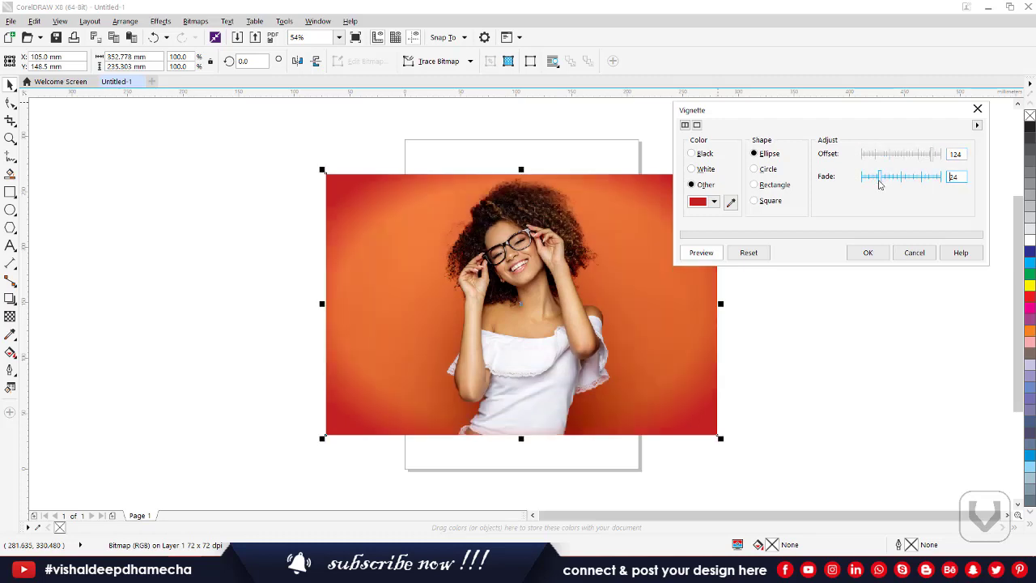
left_click_drag(879, 184, 929, 180)
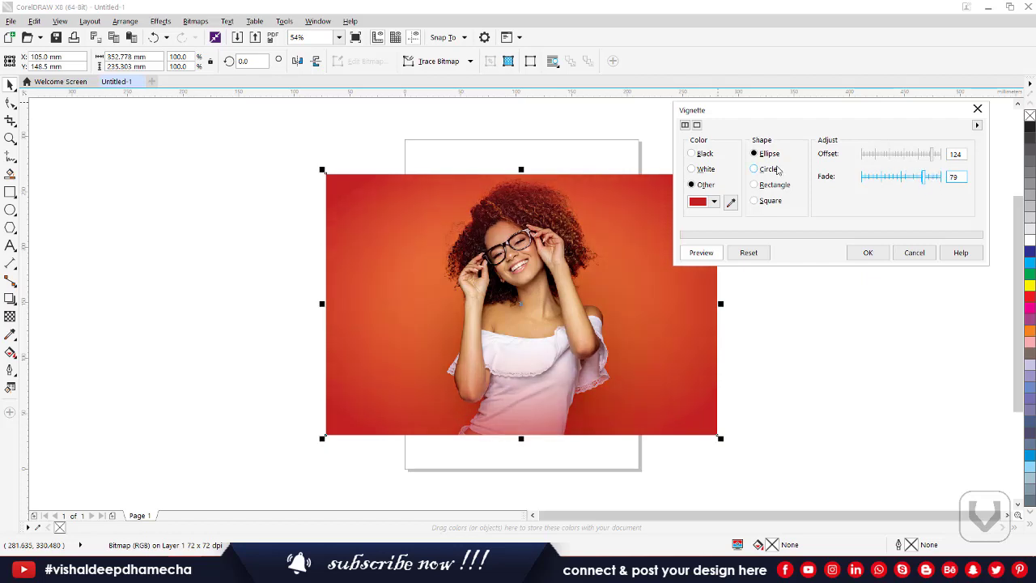
Try blue #1471B8 and olive #7D700F as custom vignette colors, and discard the effect
left_click(714, 201)
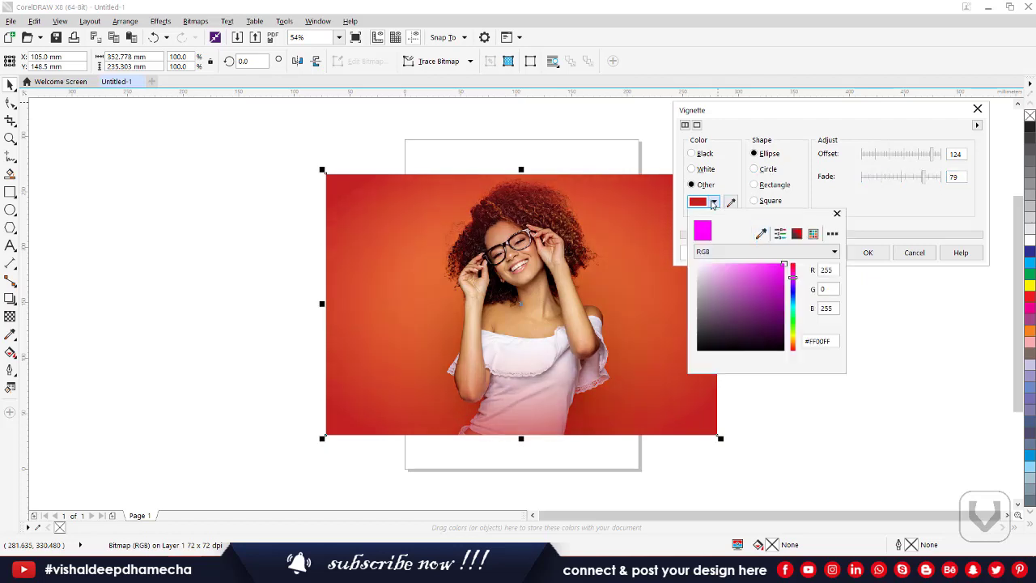
left_click(739, 286)
left_click(792, 319)
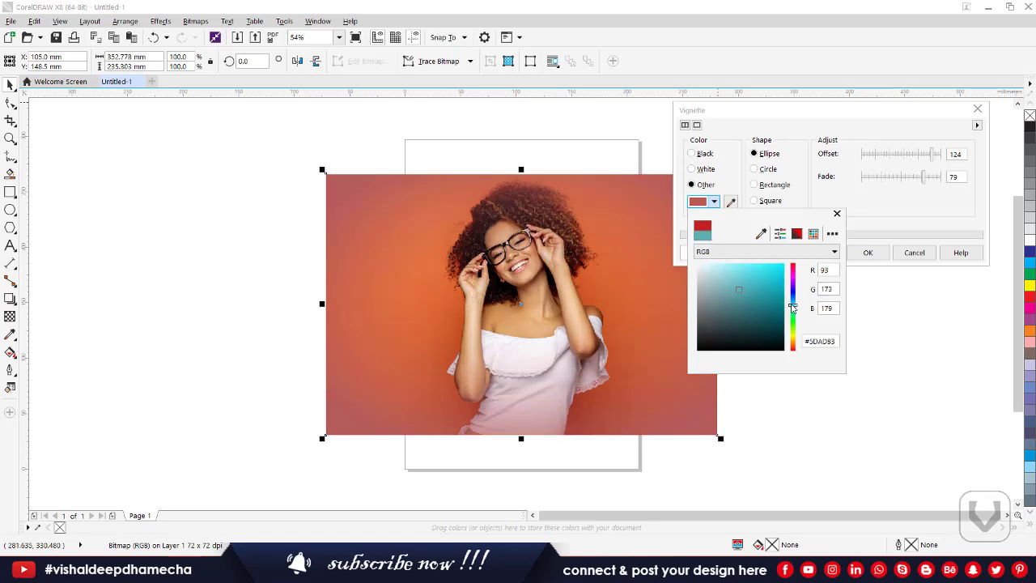
left_click(793, 303)
left_click(775, 288)
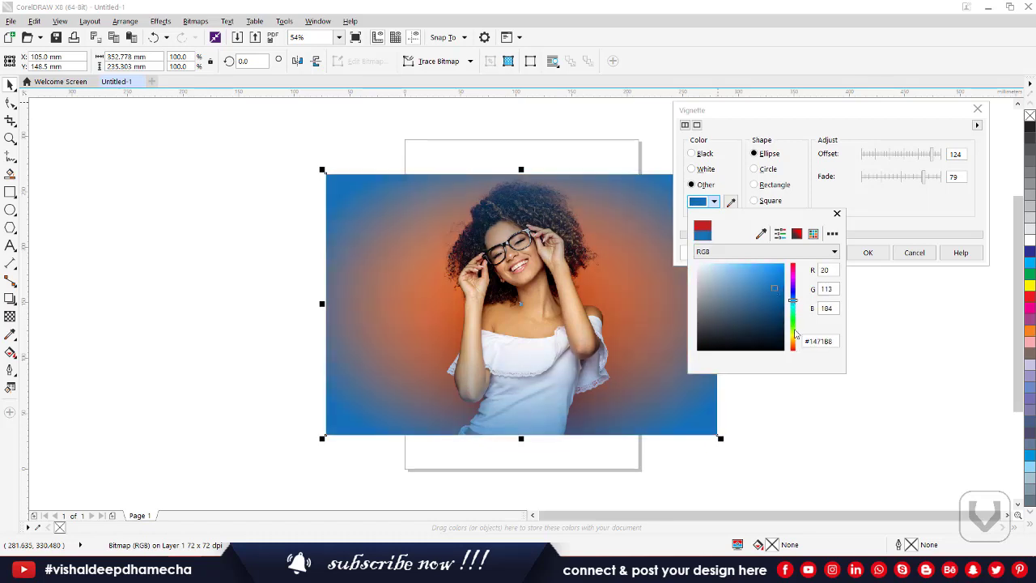
left_click(793, 339)
left_click(772, 306)
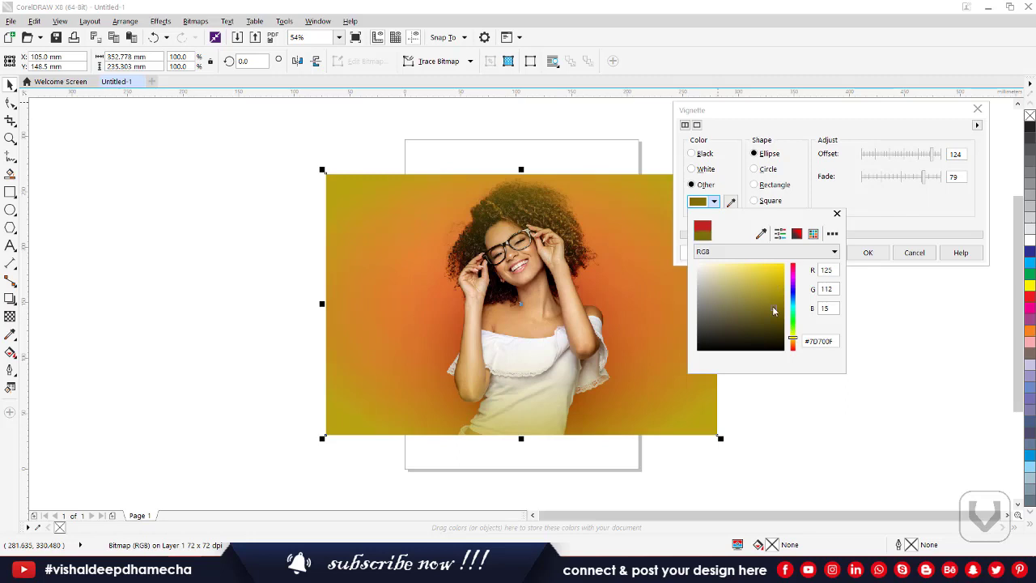
left_click(908, 227)
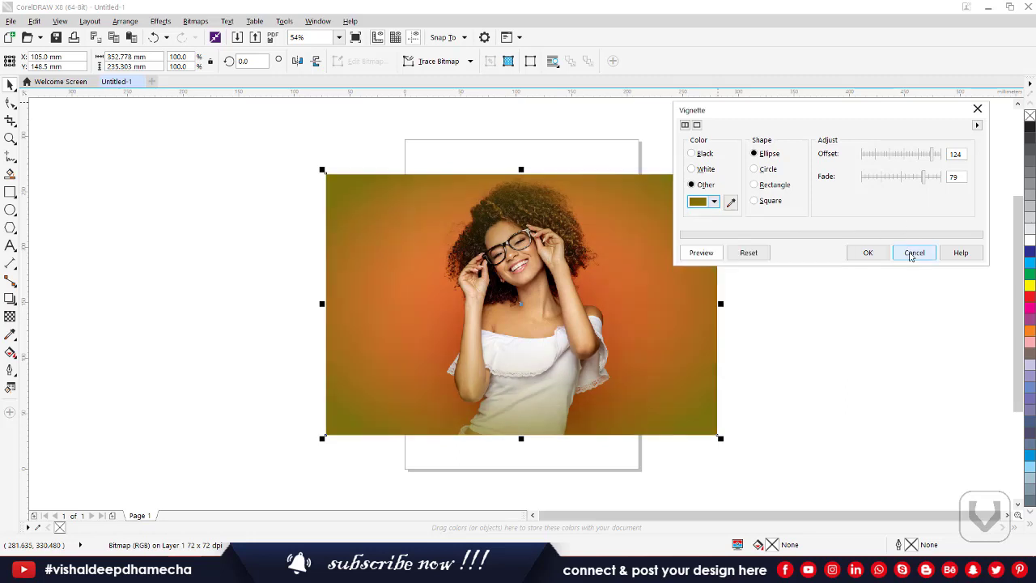
left_click(914, 254)
Preview the Creative Vortex effect with the Layered style, size 34, inner direction 36 and outer direction 270
left_click(195, 22)
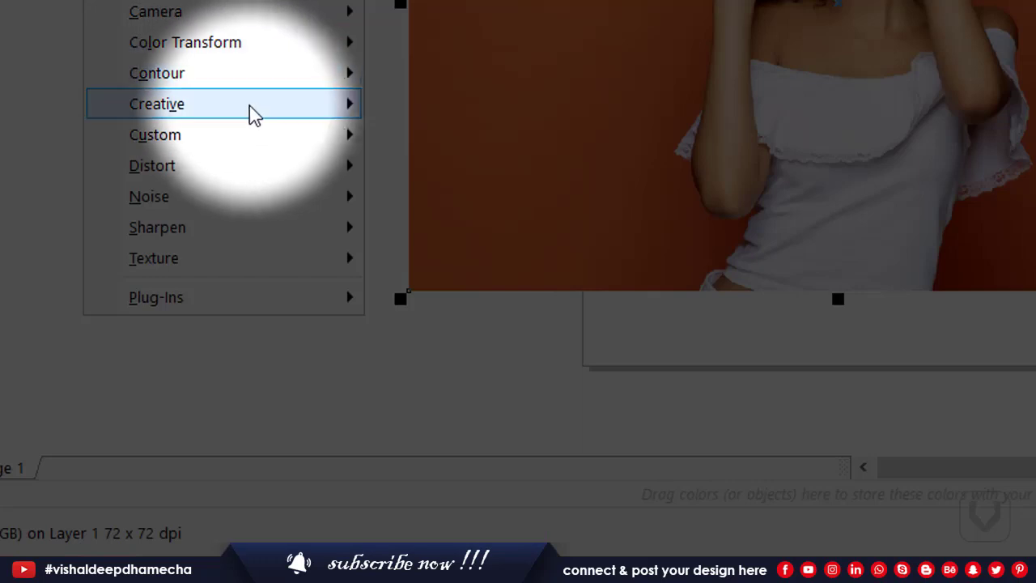
mouse_move(335, 109)
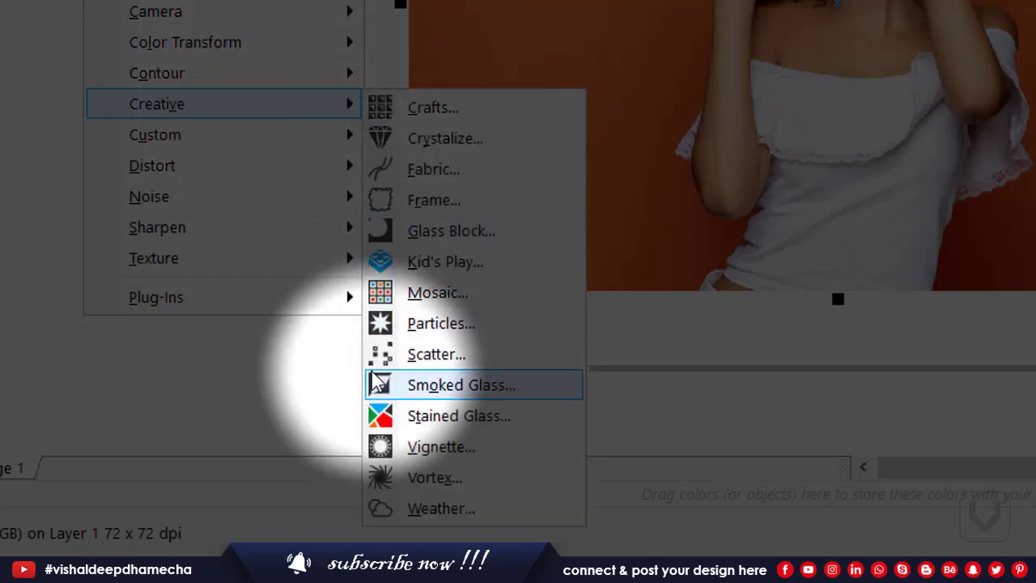
left_click(429, 478)
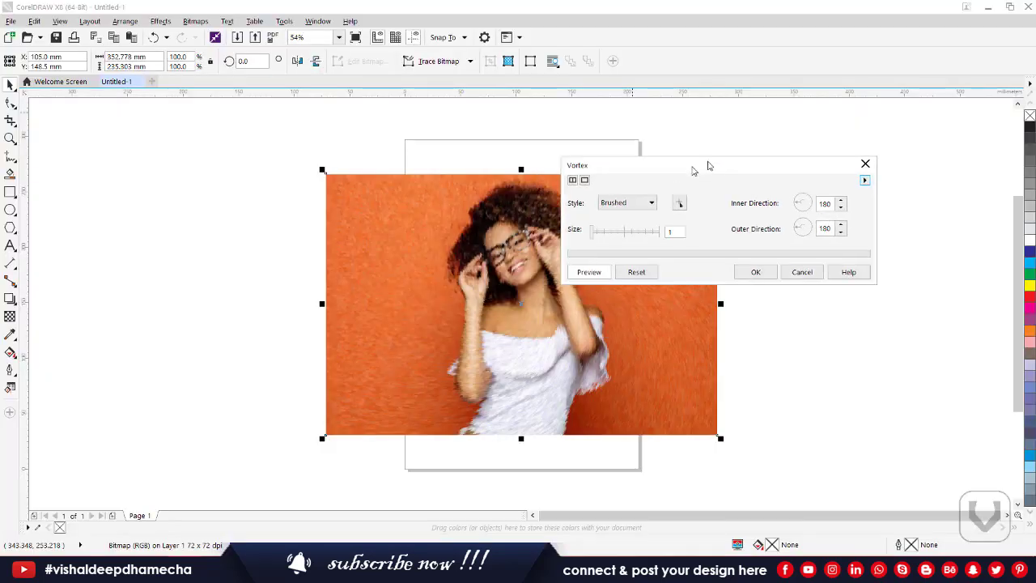
left_click_drag(701, 167, 761, 142)
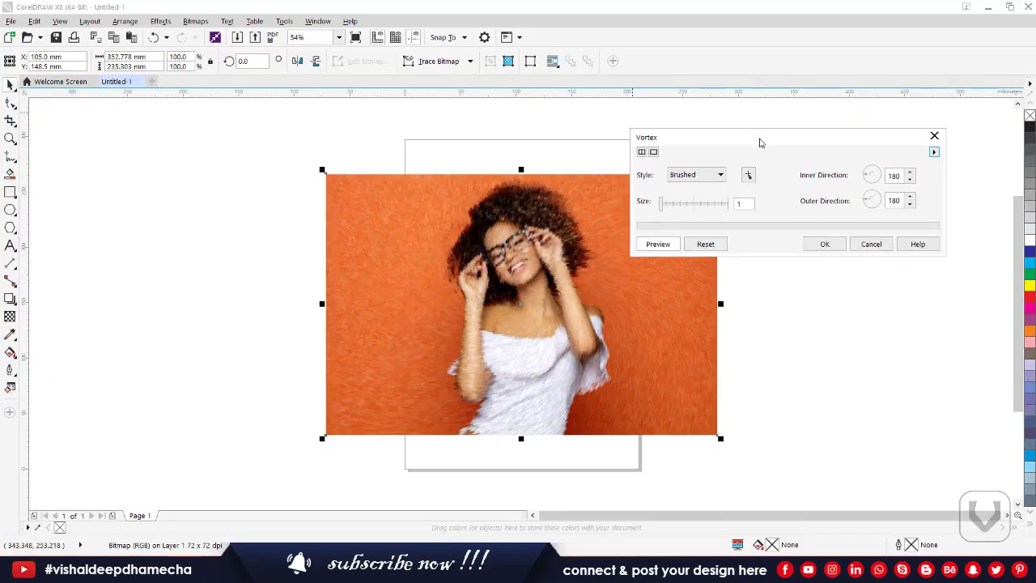
left_click(691, 177)
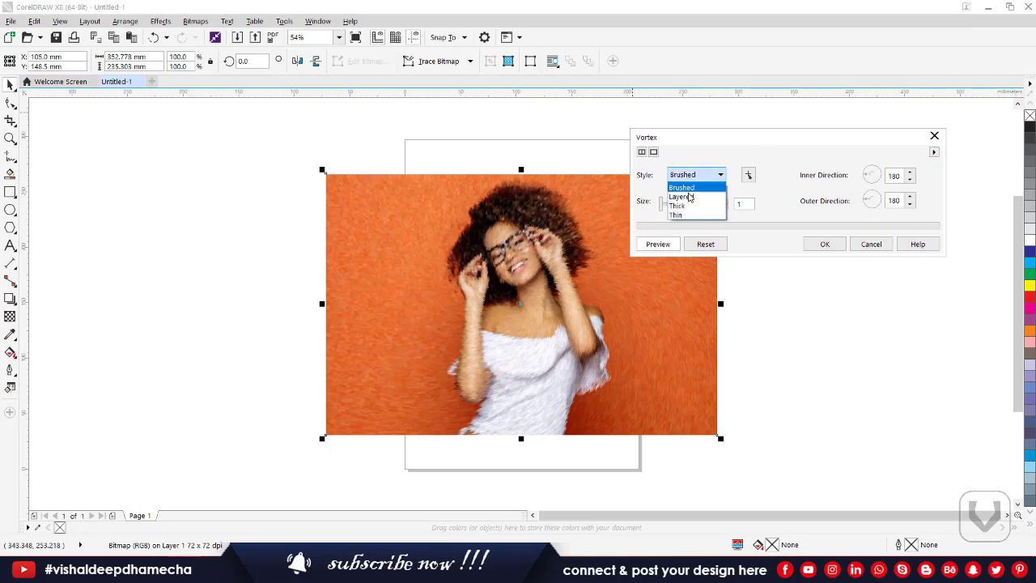
left_click(689, 198)
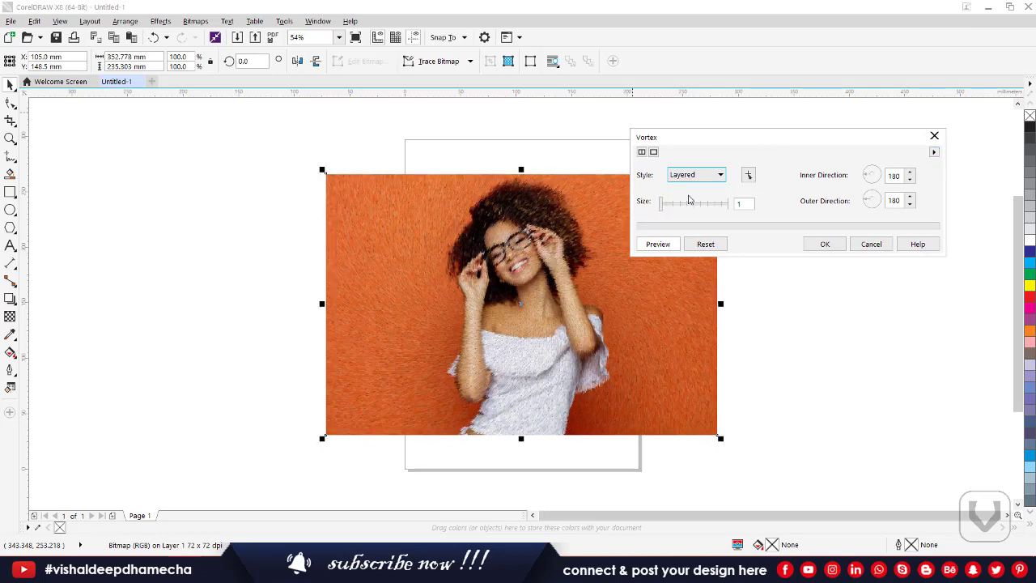
left_click(696, 203)
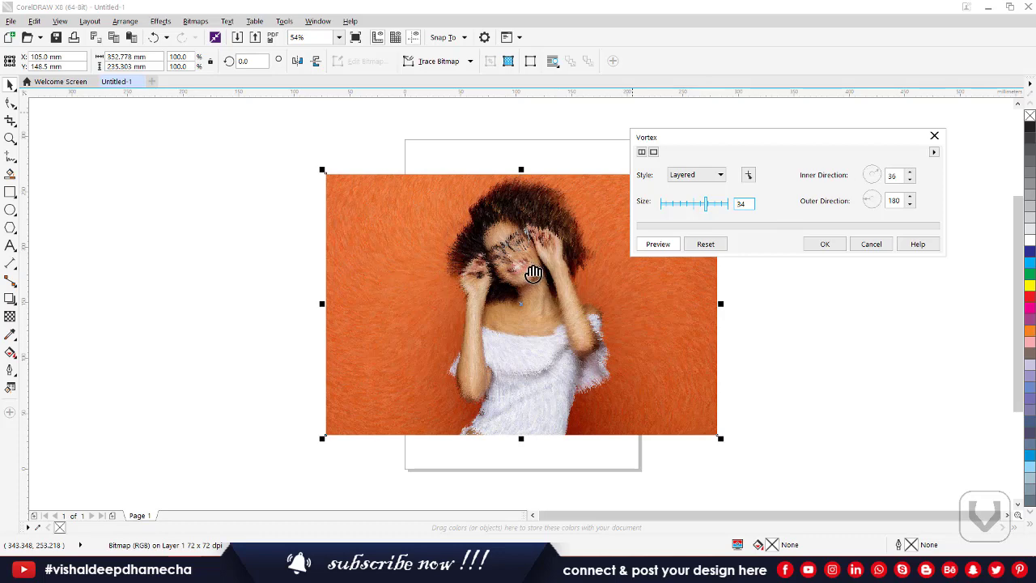
left_click(878, 200)
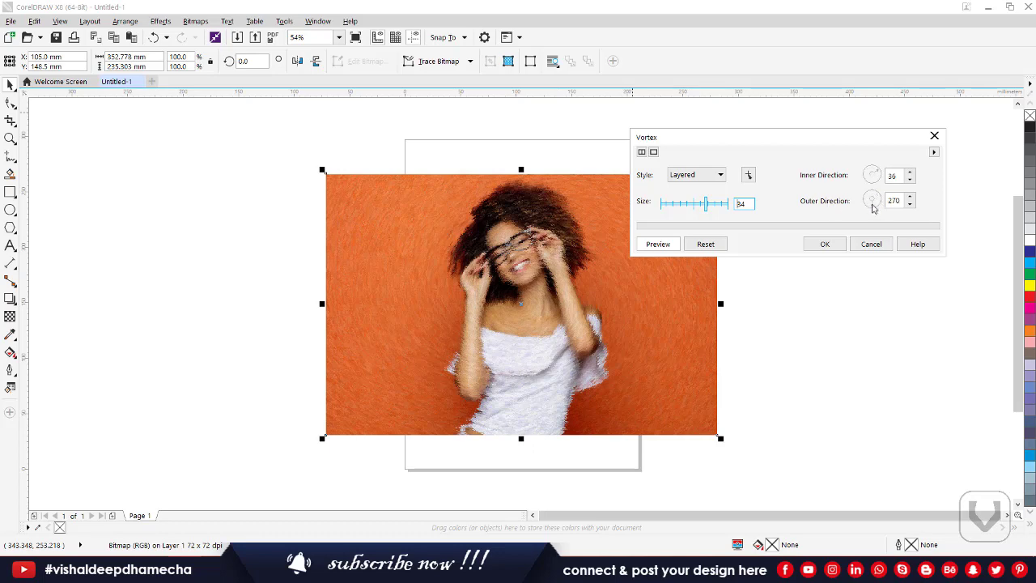
Try the Thick, Thin and Brushed vortex styles, and discard the effect
left_click(716, 174)
left_click(703, 207)
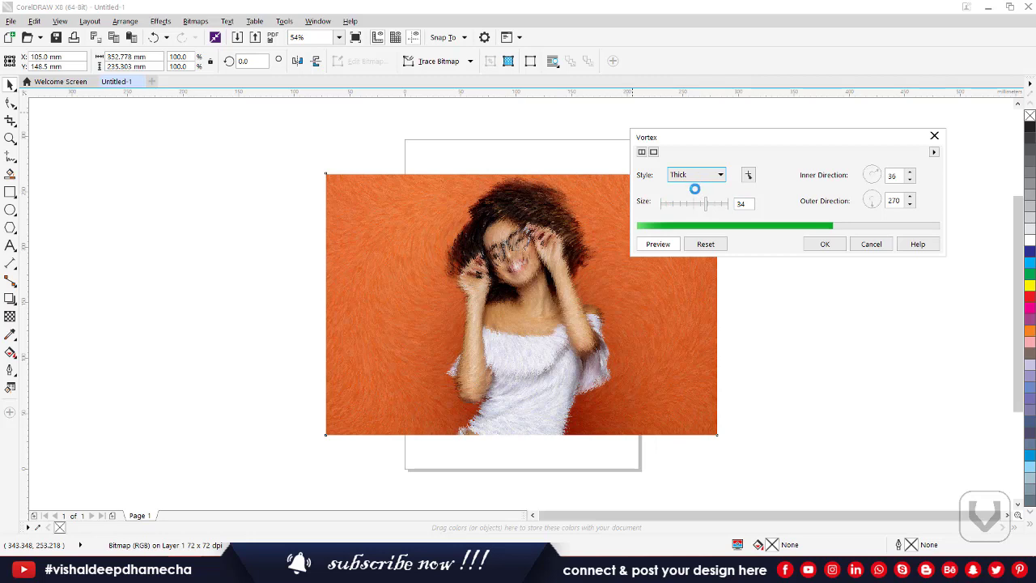
left_click(696, 175)
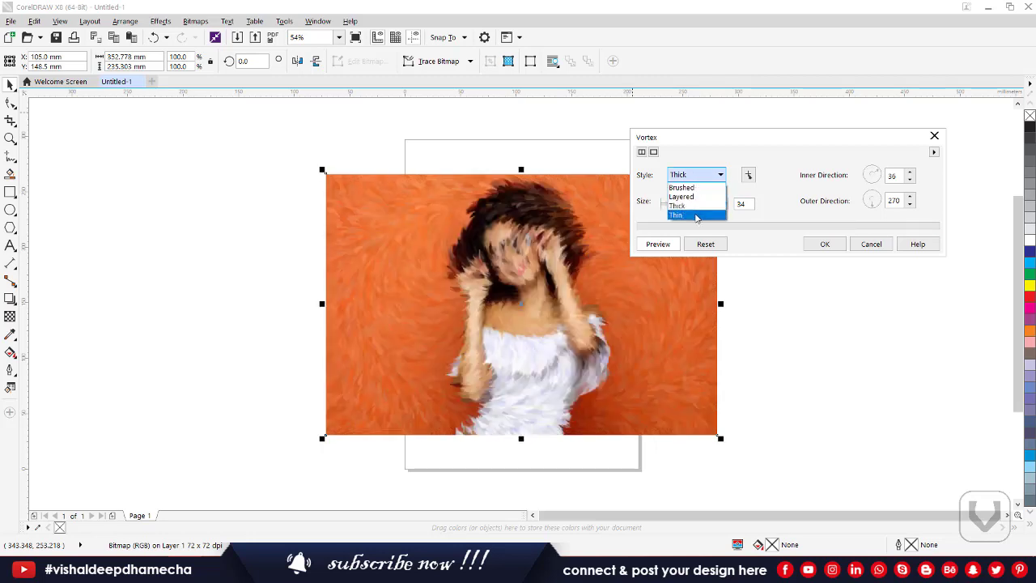
left_click(695, 215)
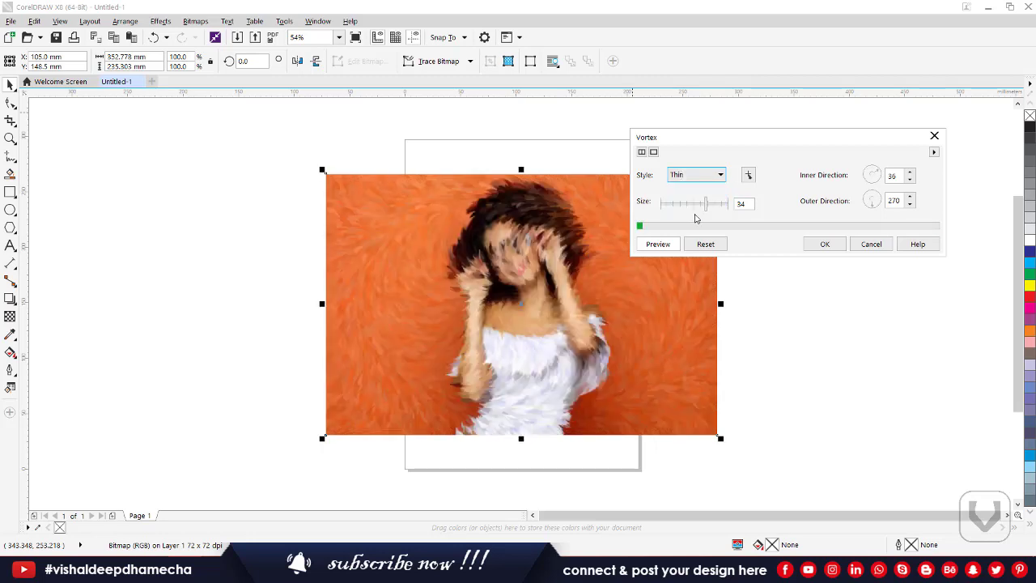
left_click(686, 175)
left_click(686, 190)
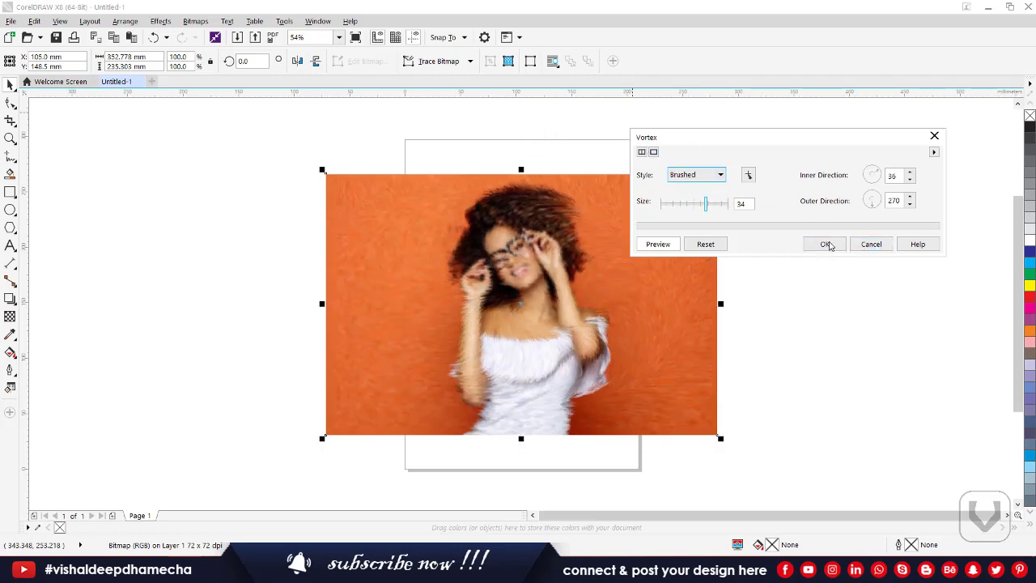
left_click(871, 244)
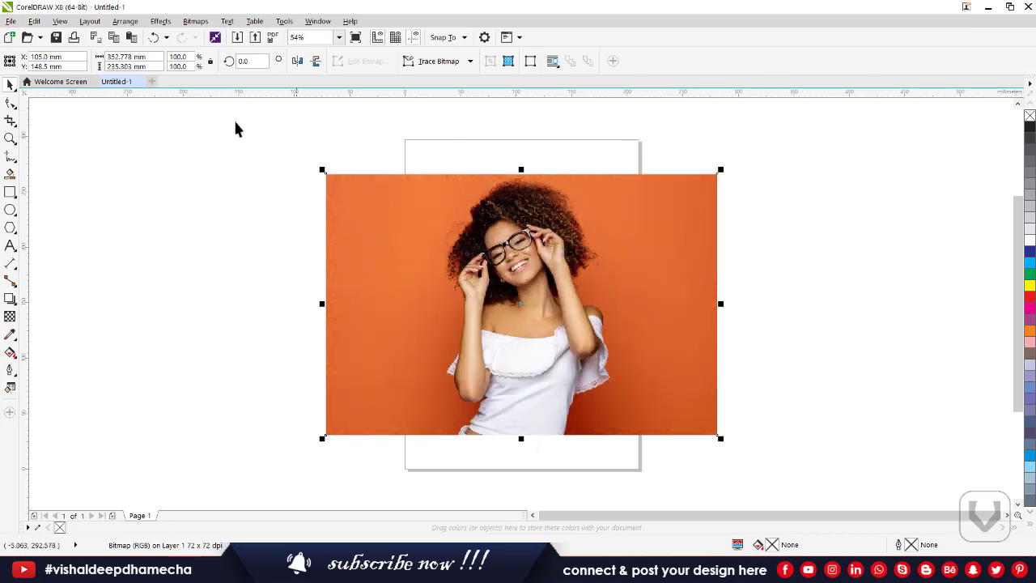
Preview the Creative Weather effect on the photo with the Snow forecast, strength 1 and size 8
left_click(160, 21)
left_click(195, 21)
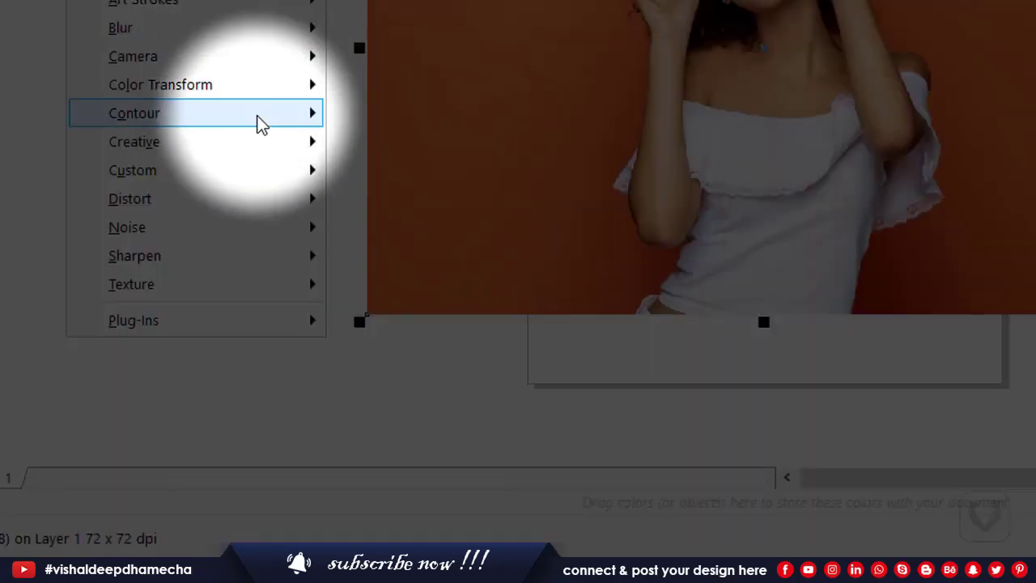
mouse_move(275, 353)
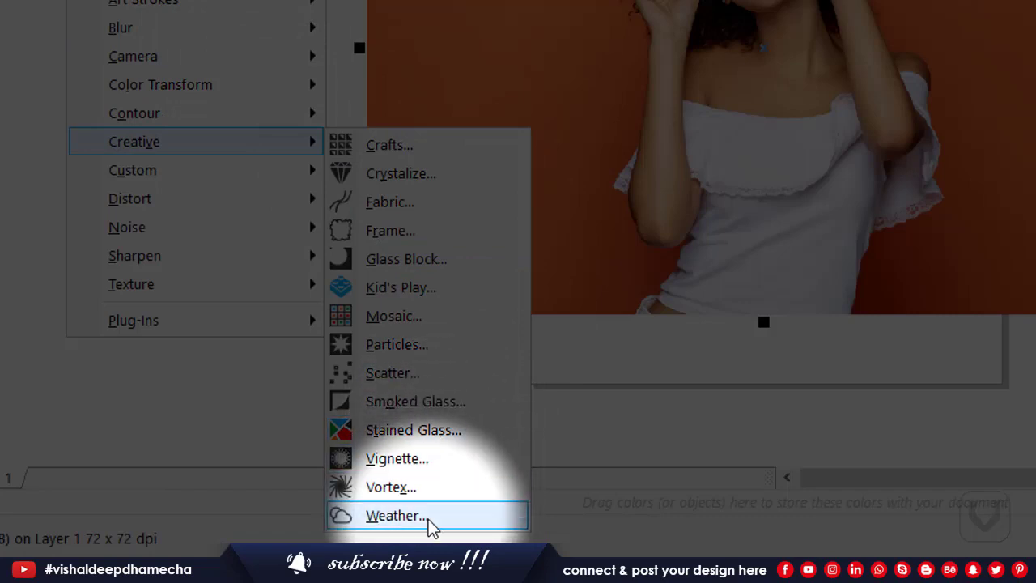
left_click(431, 522)
left_click_drag(532, 210, 801, 152)
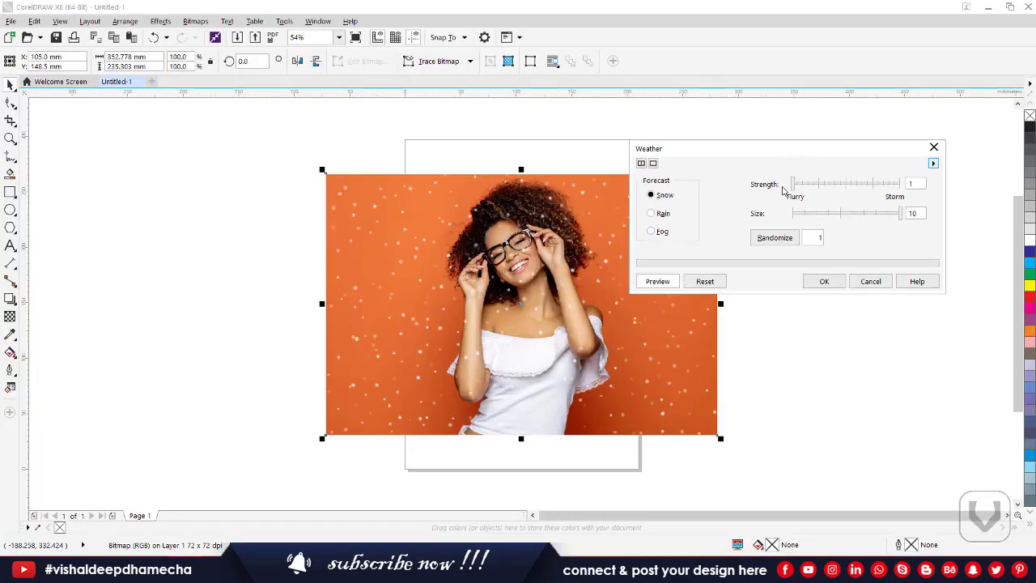
left_click_drag(799, 188, 777, 184)
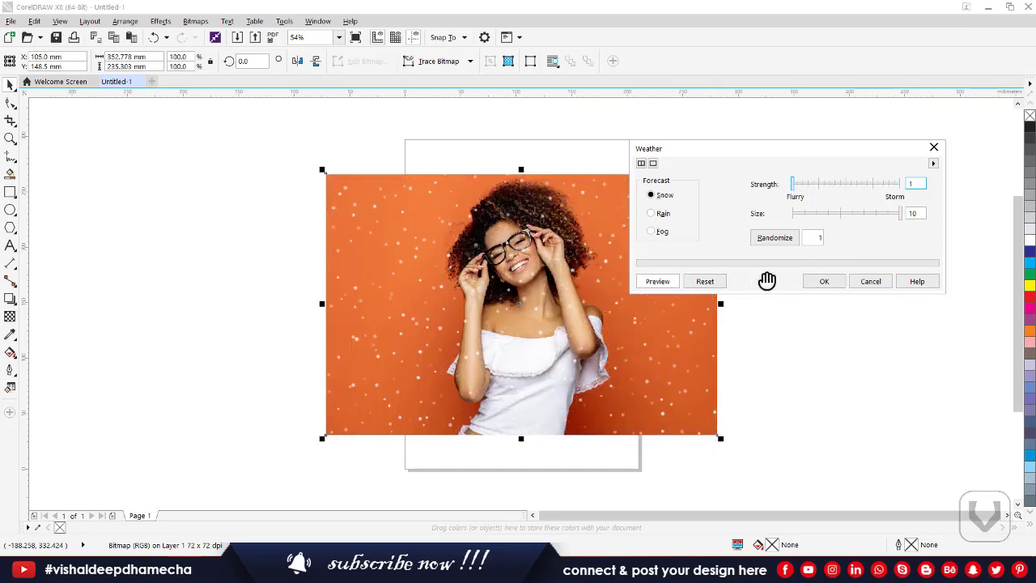
left_click_drag(831, 215, 878, 217)
Randomize the snowflake pattern several times to compare different distributions
left_click(783, 243)
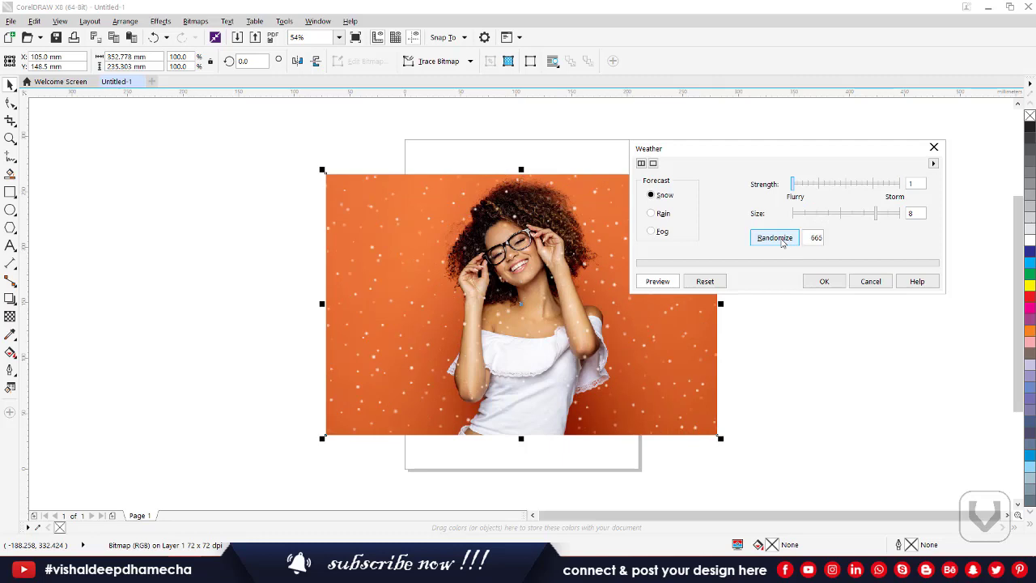
left_click(782, 239)
left_click(782, 242)
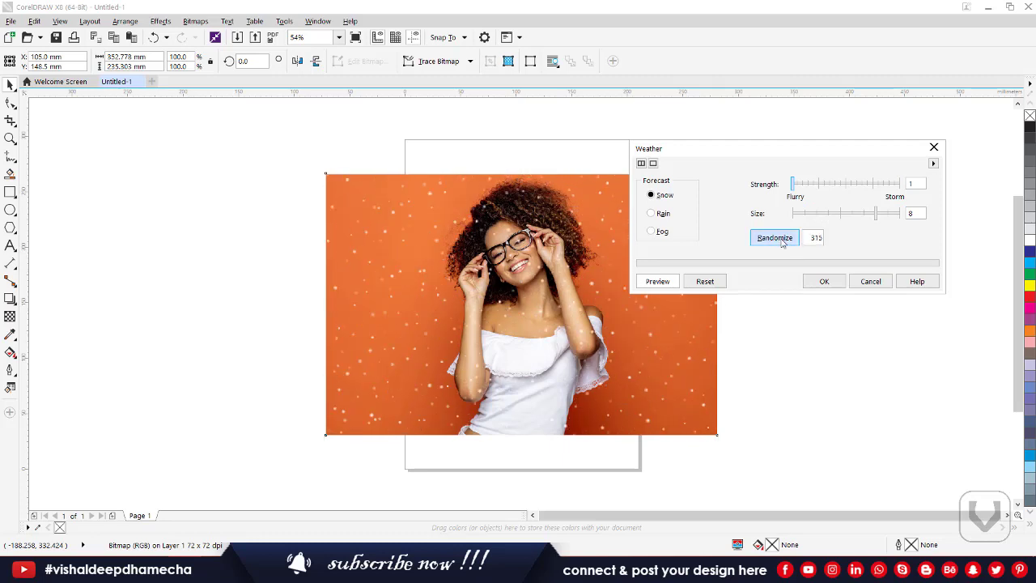
left_click(782, 241)
left_click(781, 238)
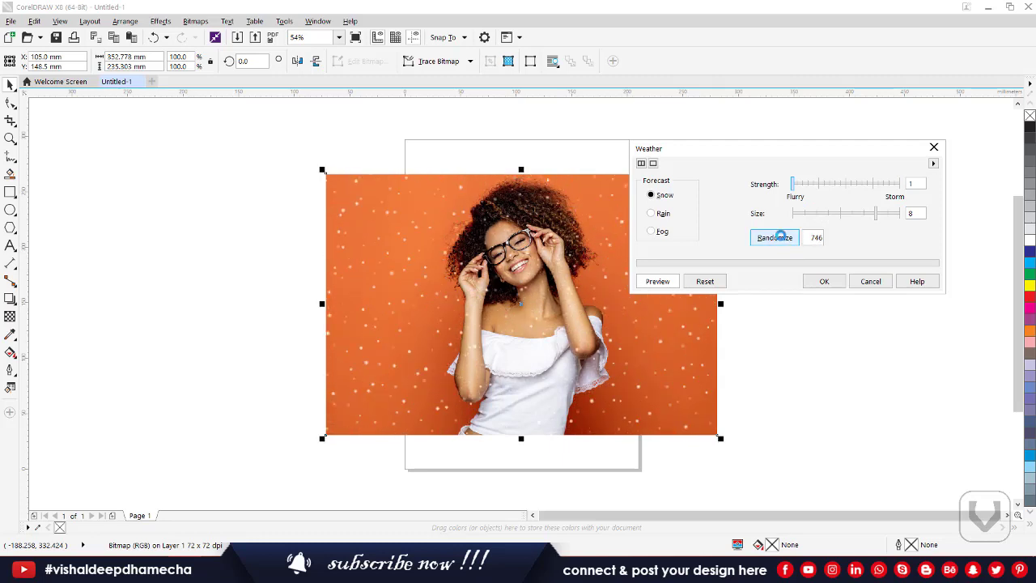
Try the Rain forecast at strength 7 and the Fog forecast at size 2, and discard the Weather effect
left_click(651, 214)
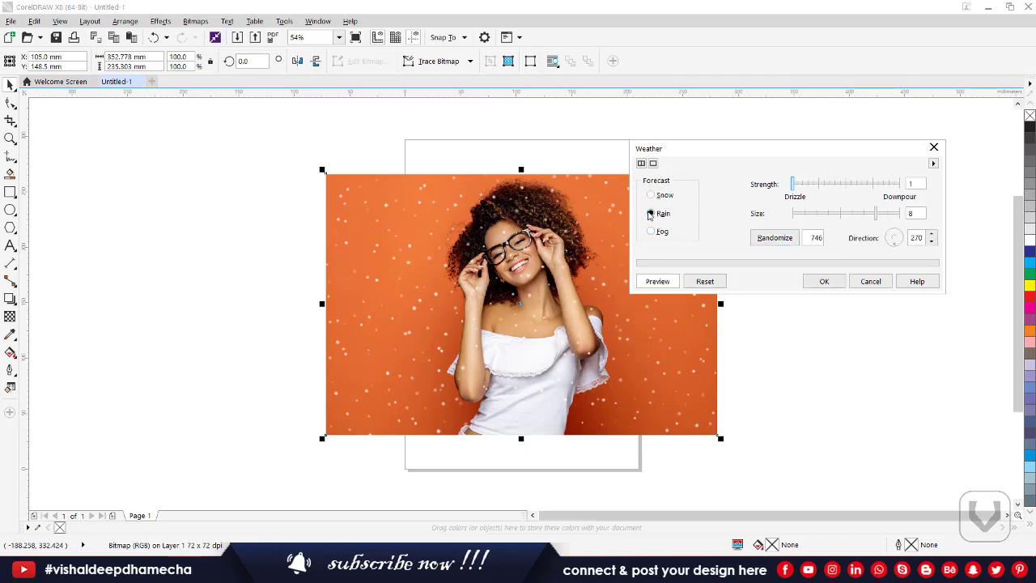
left_click_drag(793, 183, 841, 179)
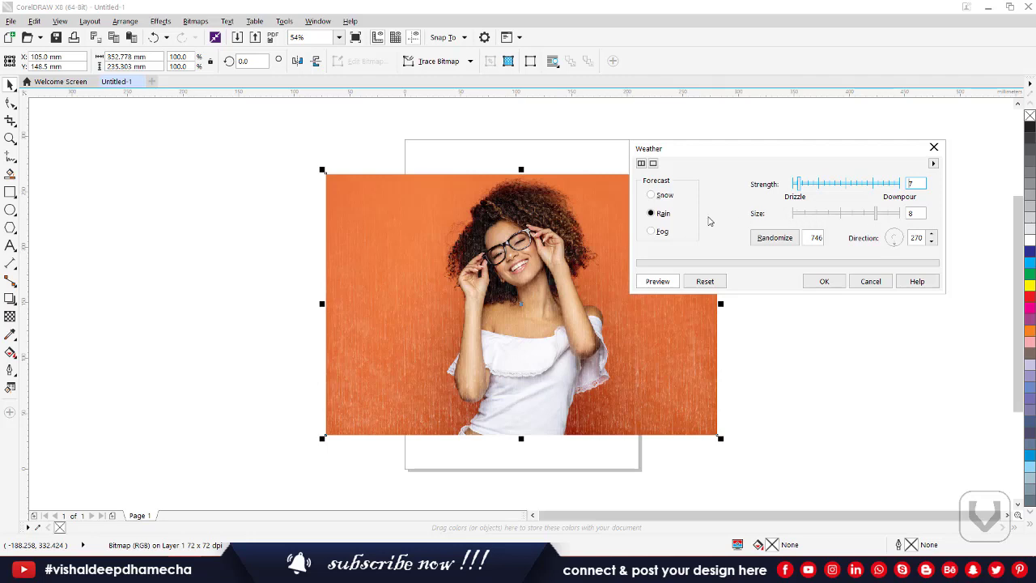
left_click(654, 232)
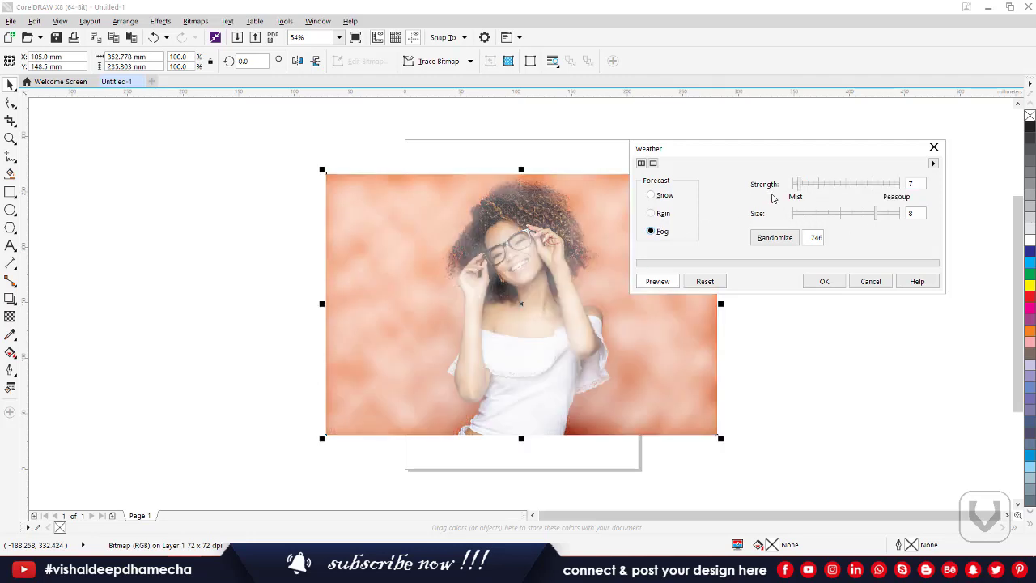
left_click_drag(834, 213, 805, 215)
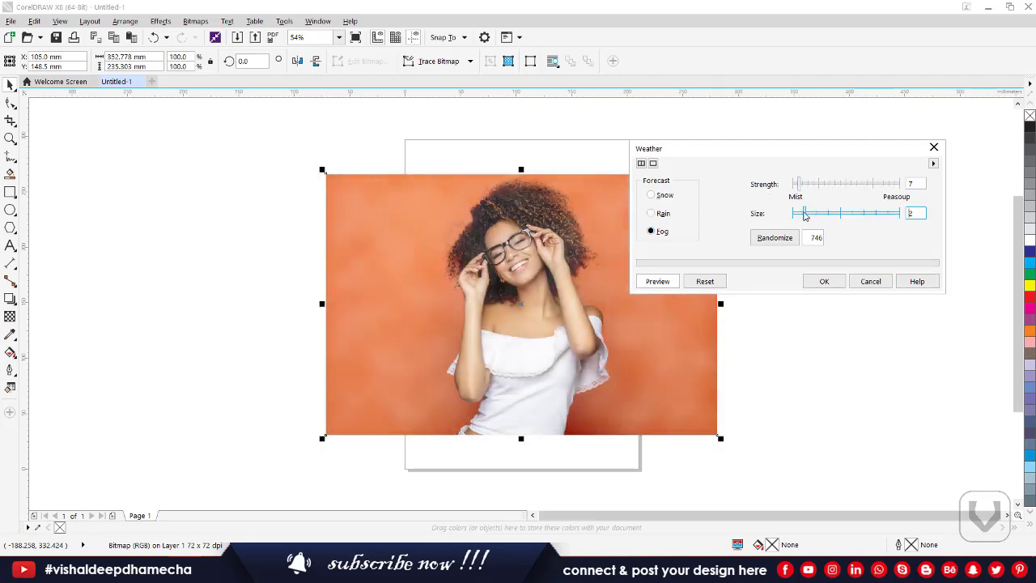
left_click(871, 281)
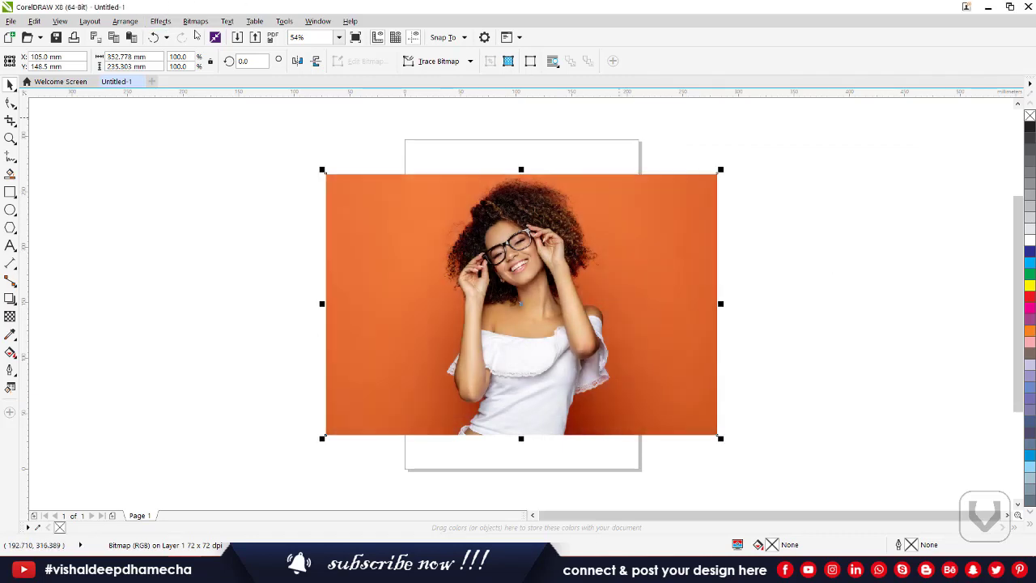
left_click(196, 22)
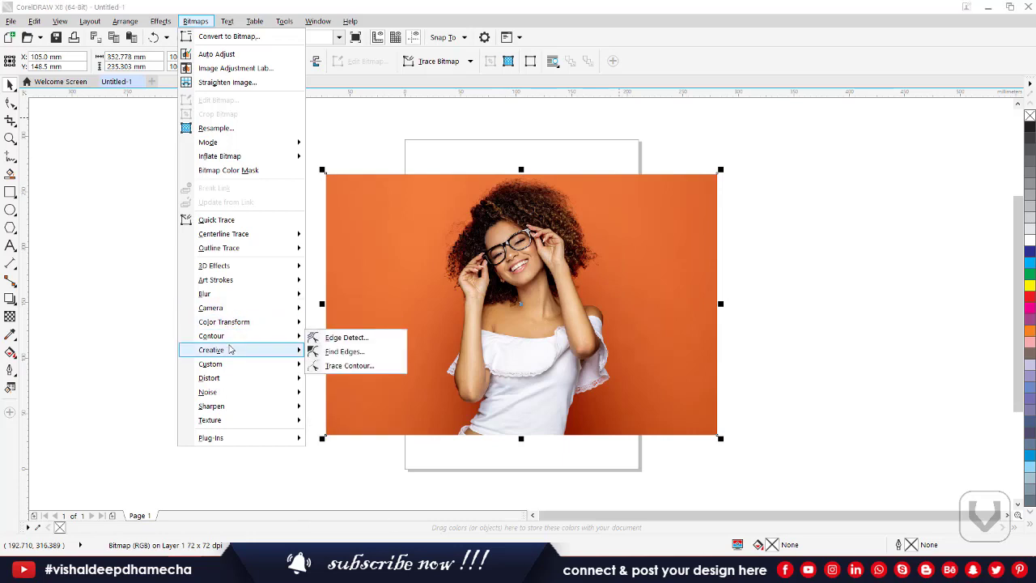
mouse_move(230, 351)
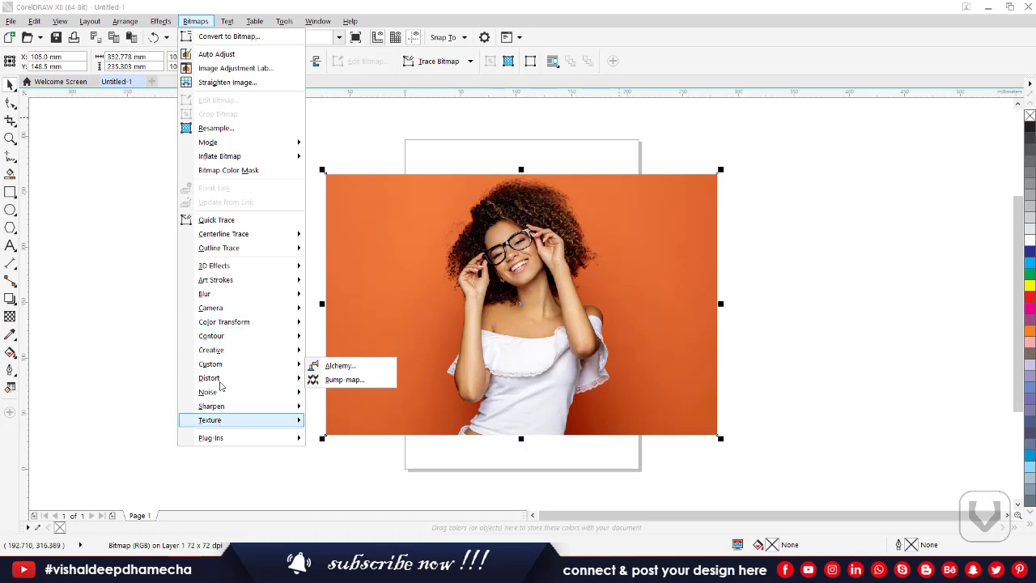
left_click(460, 123)
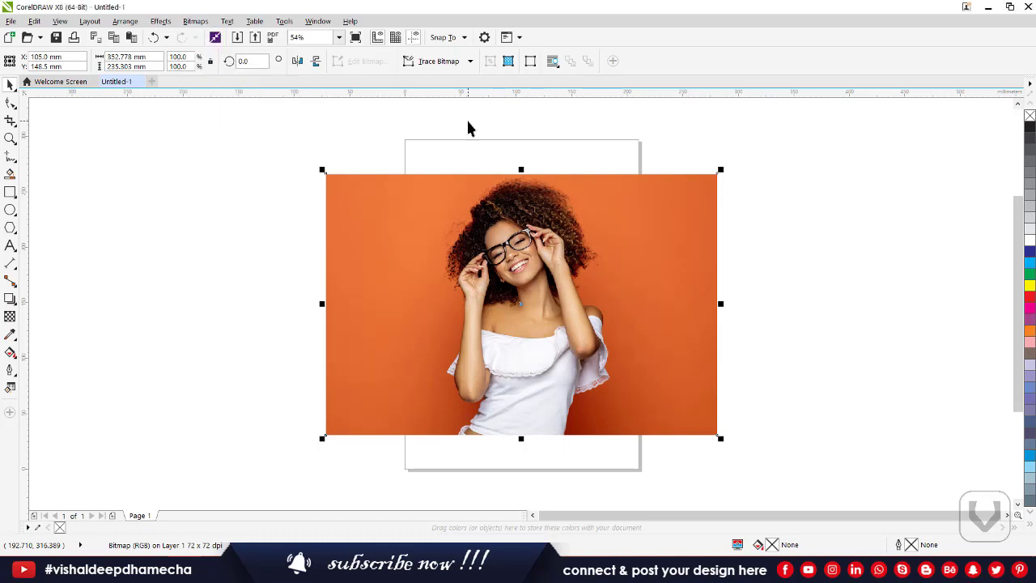